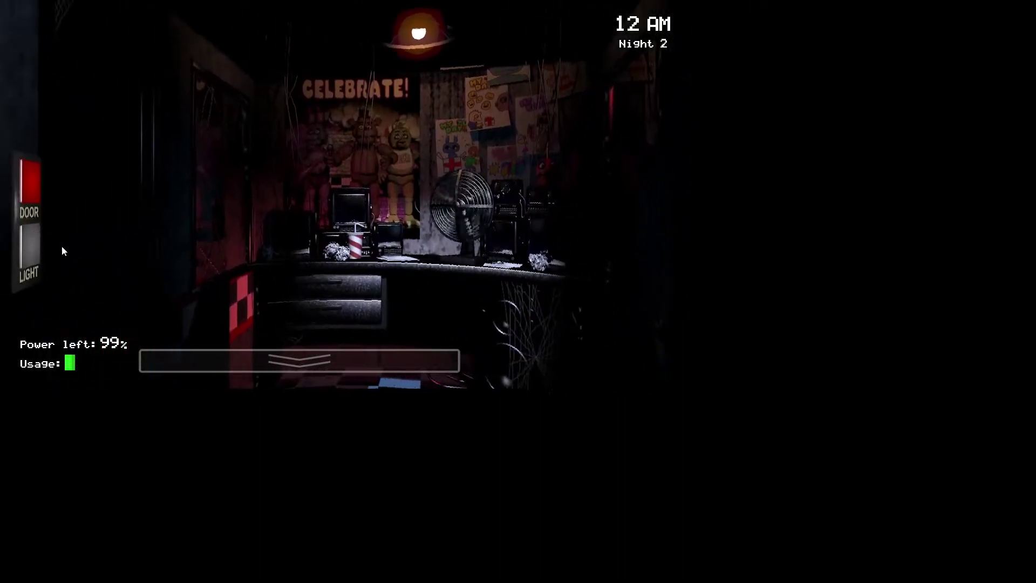
Flash the left and right hallway lights, then view the Pirate Cove camera (CAM 1C)
left_click(25, 258)
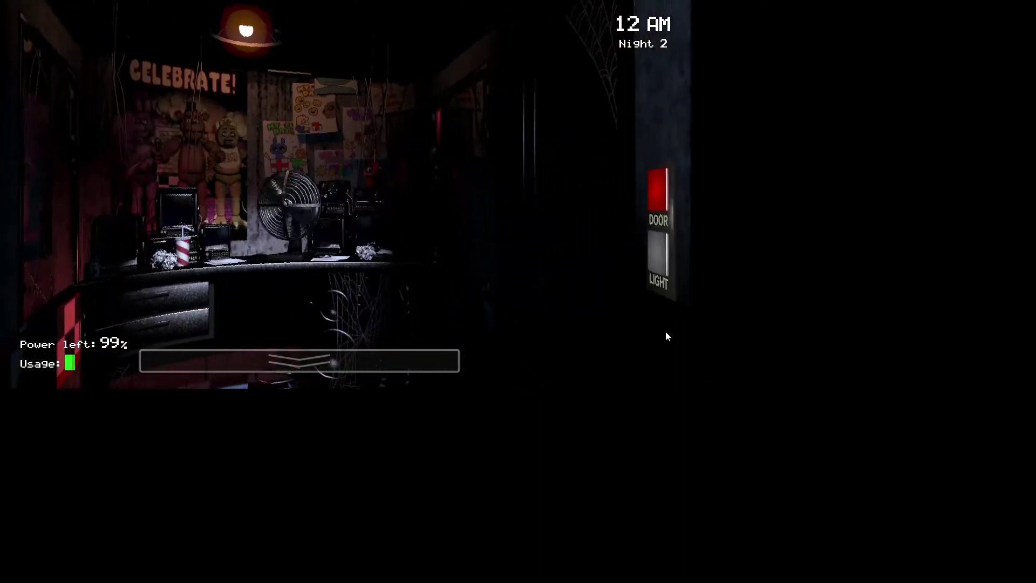
left_click(661, 253)
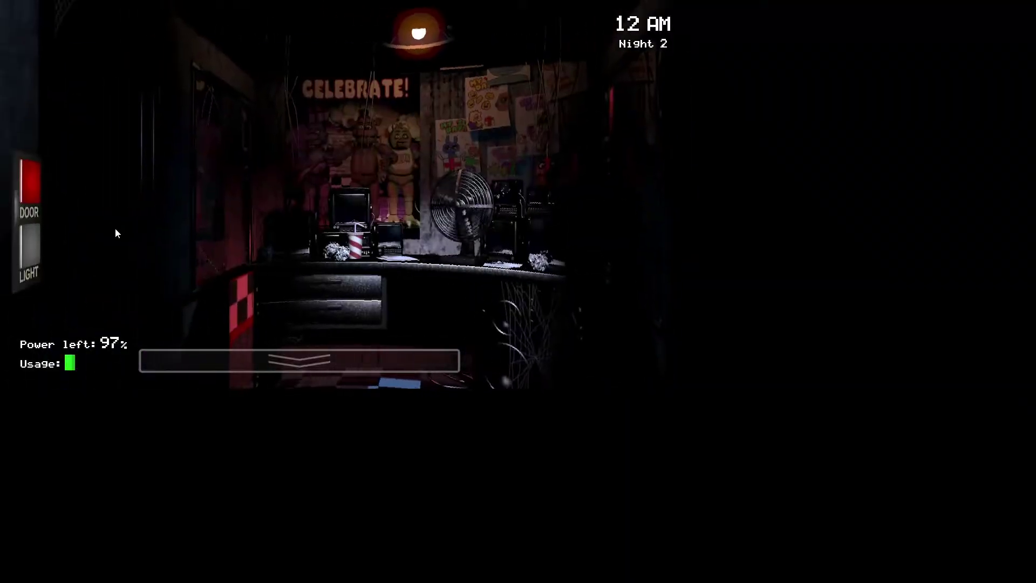
left_click(299, 360)
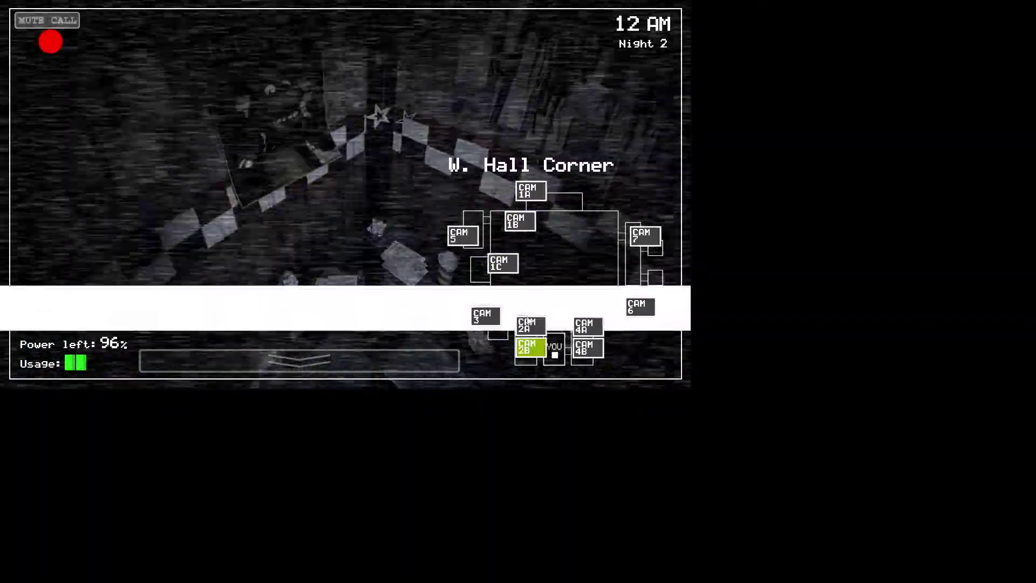
Cycle through the West Hall, Backstage, Supply Closet, Show Stage and Pirate Cove cameras, then lower the monitor
left_click(526, 325)
left_click(462, 235)
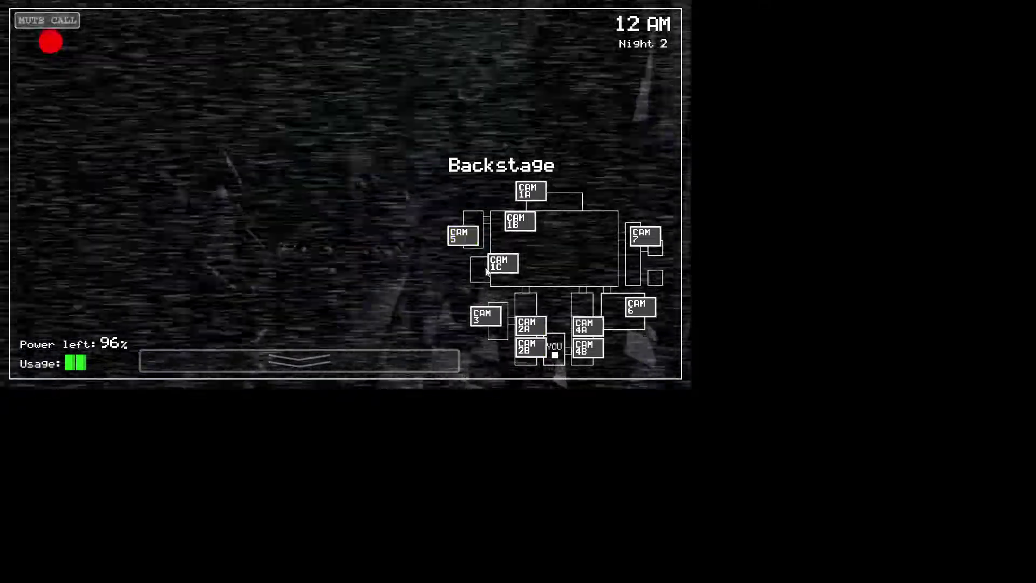
left_click(484, 316)
left_click(530, 192)
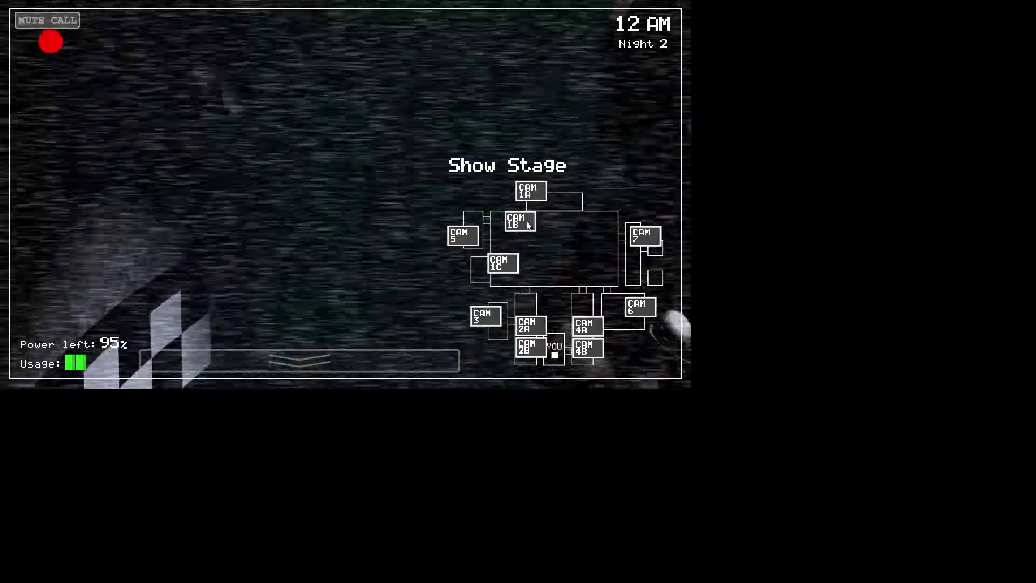
left_click(484, 316)
left_click(500, 266)
left_click(299, 360)
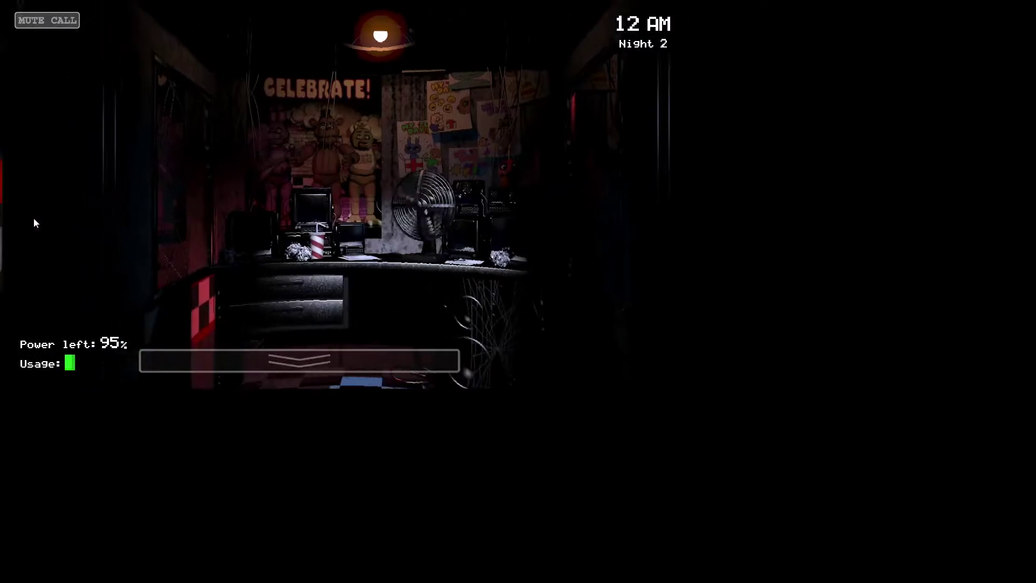
Alternate the left and right hallway lights three times
left_click(35, 230)
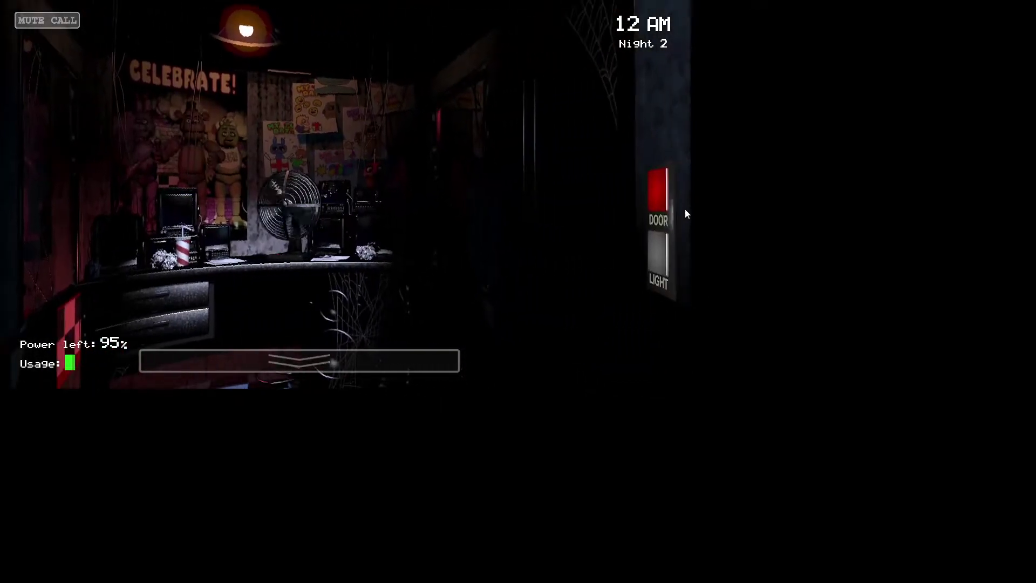
left_click(658, 256)
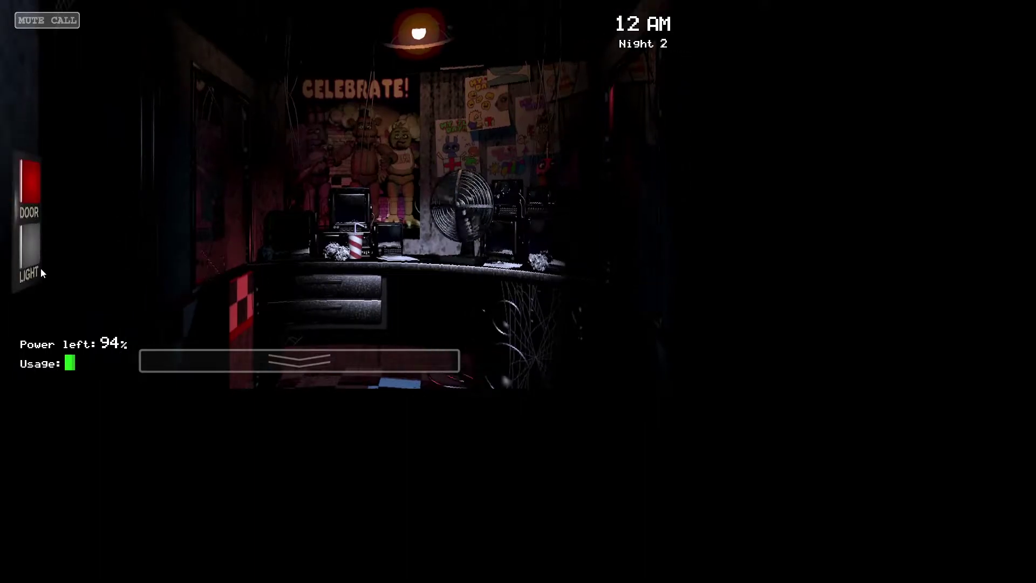
left_click(38, 259)
left_click(656, 244)
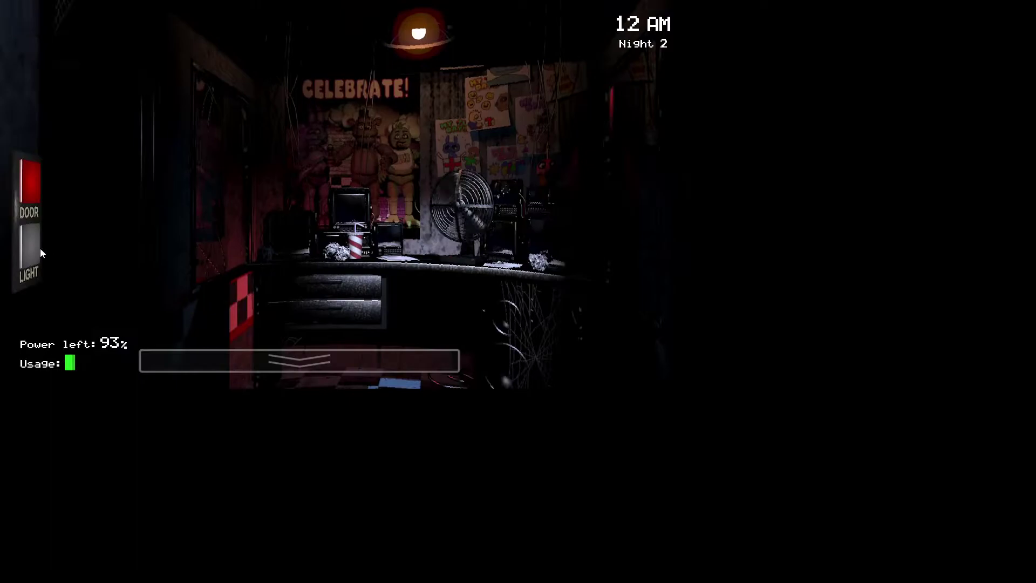
left_click(40, 248)
left_click(666, 253)
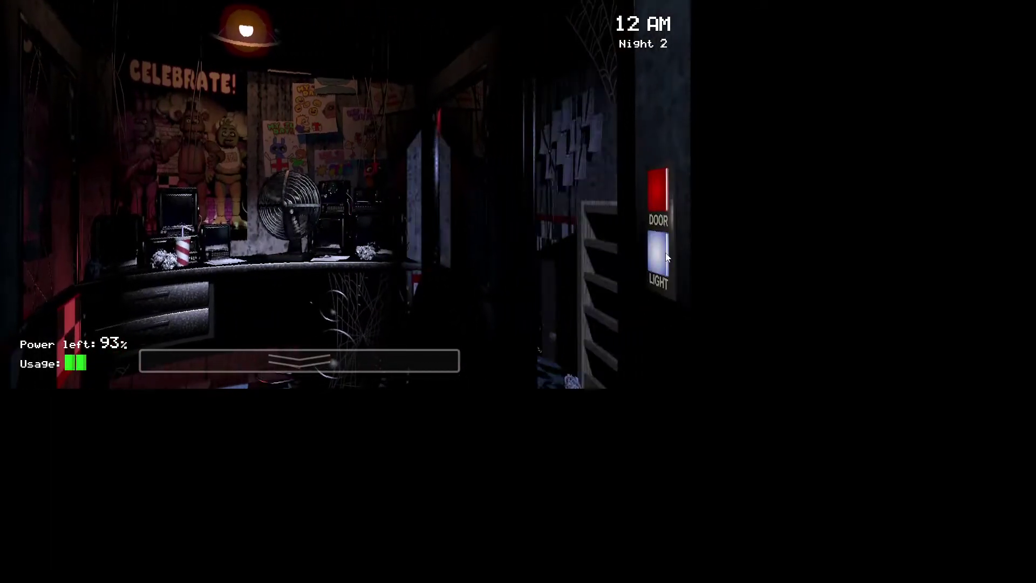
Check the Pirate Cove and Show Stage cameras, then lower the monitor
left_click(667, 258)
left_click(323, 357)
left_click(502, 265)
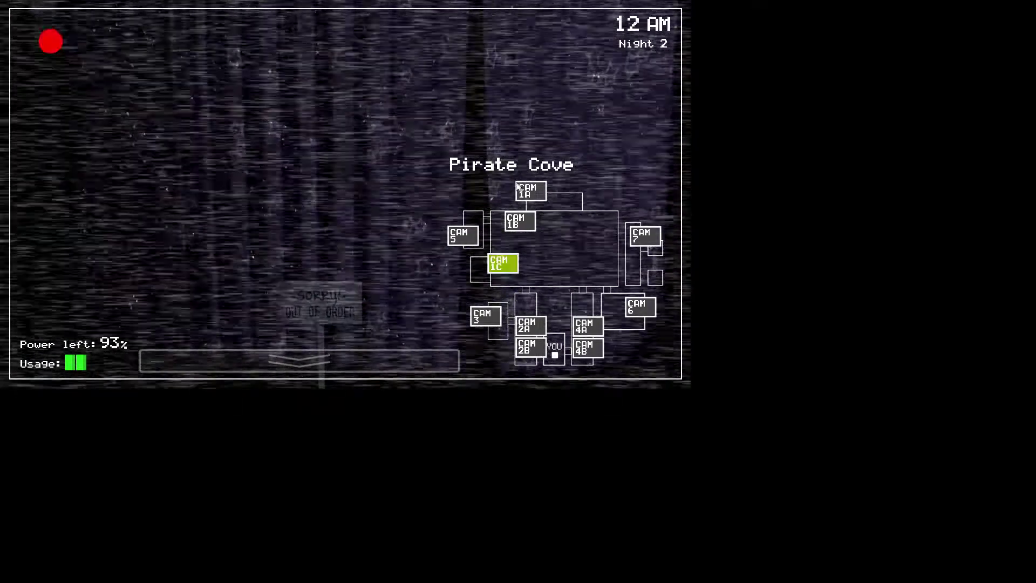
left_click(299, 360)
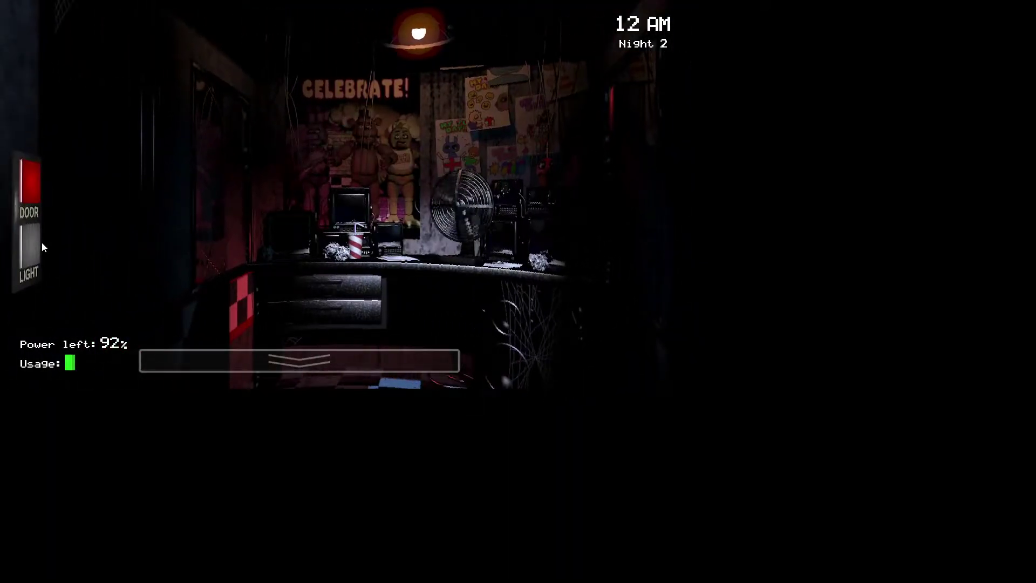
Flash both hallway lights again, leaving the left light off
left_click(30, 246)
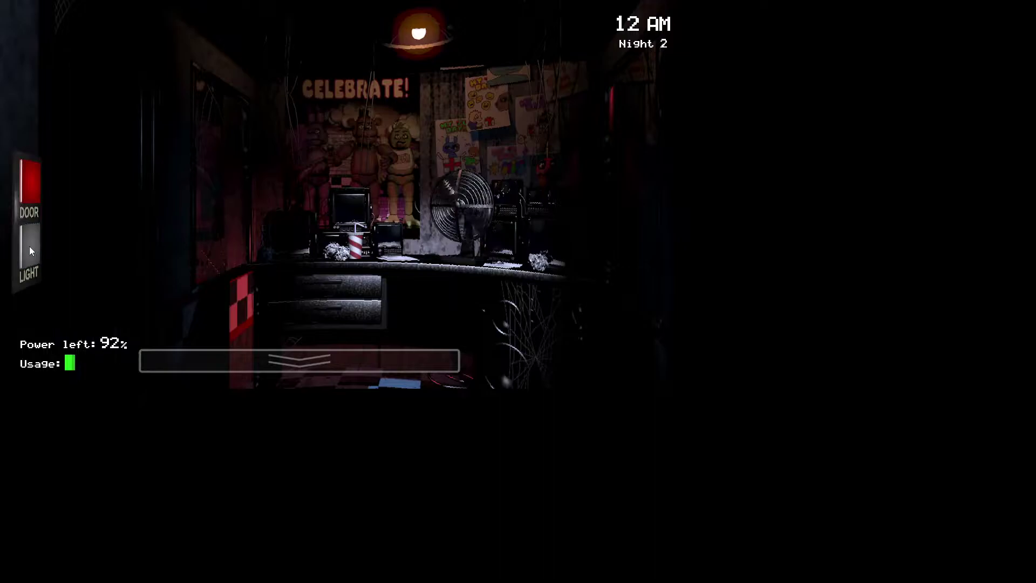
left_click(29, 246)
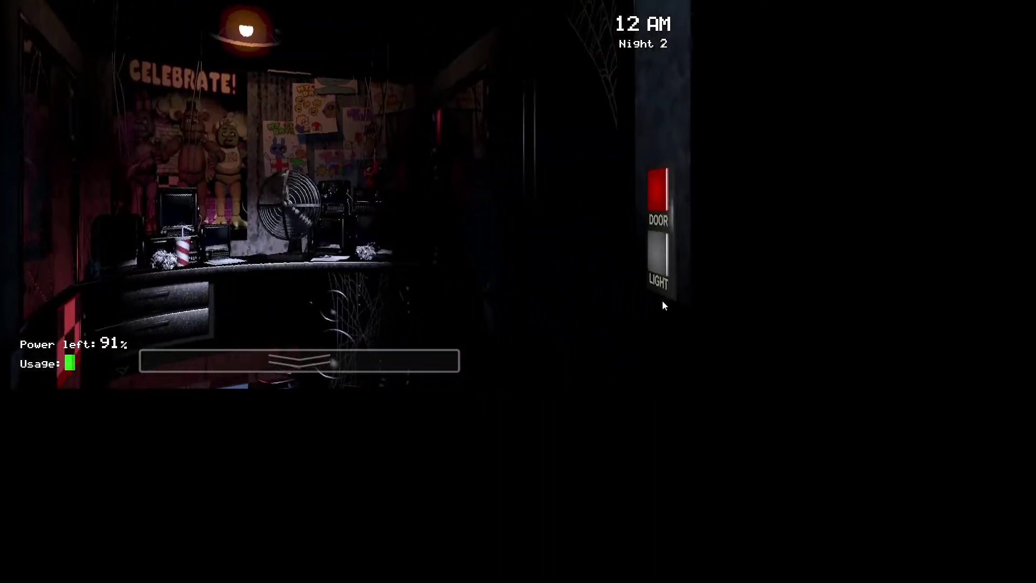
left_click(662, 259)
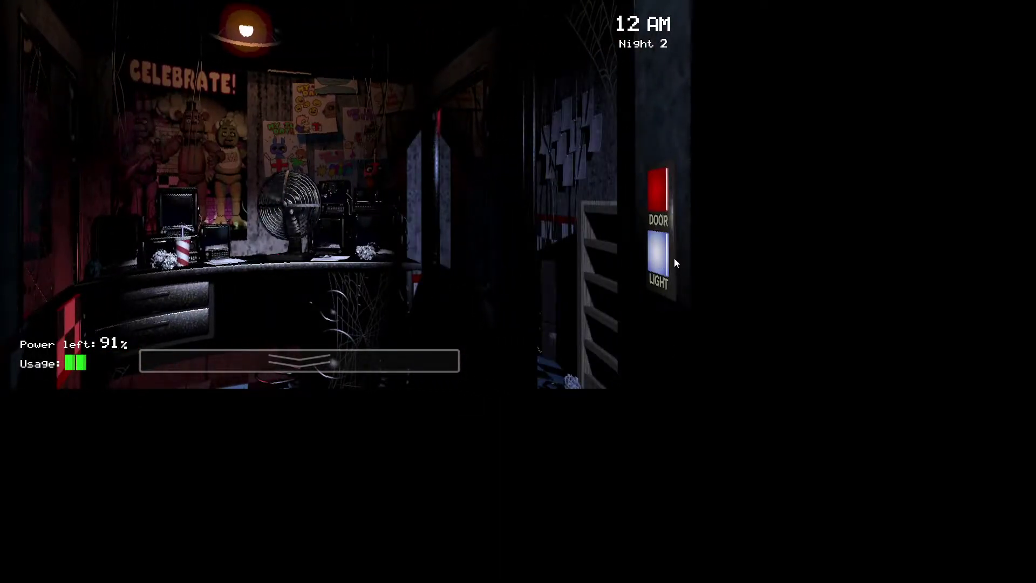
left_click(662, 259)
left_click(41, 257)
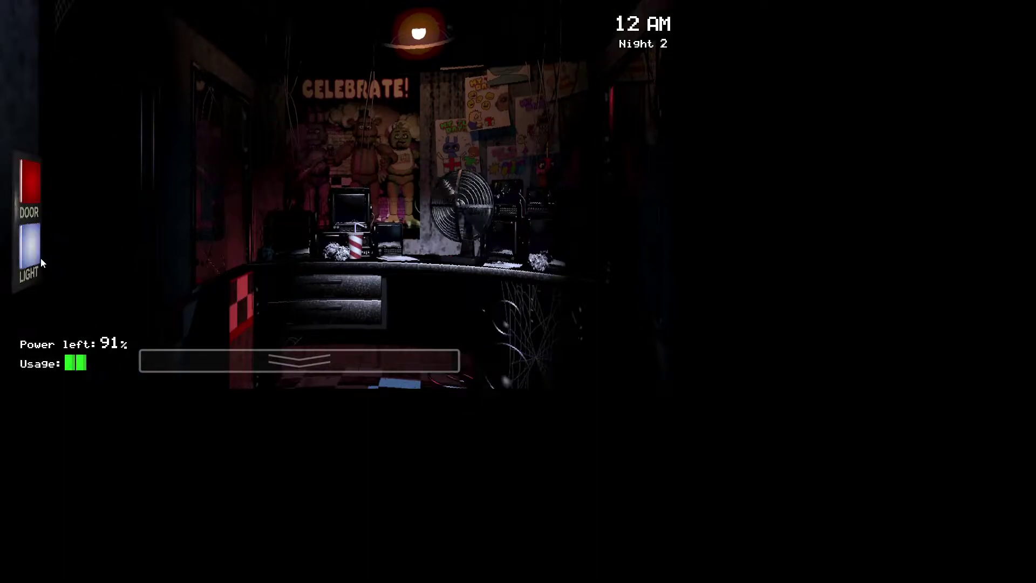
left_click(29, 247)
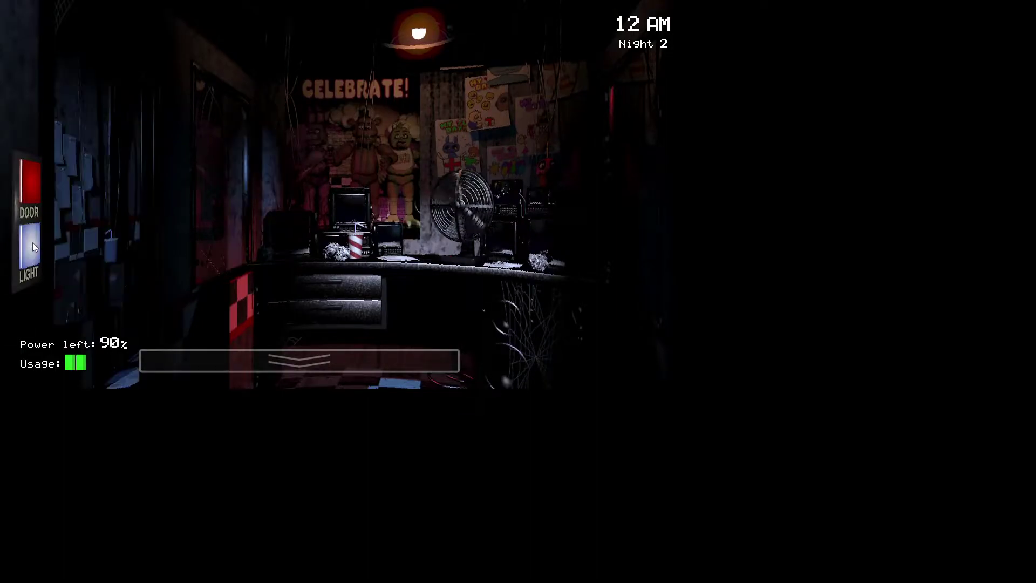
left_click(33, 242)
Light the right hallway, then the left, then hold the right hallway lit
left_click(651, 246)
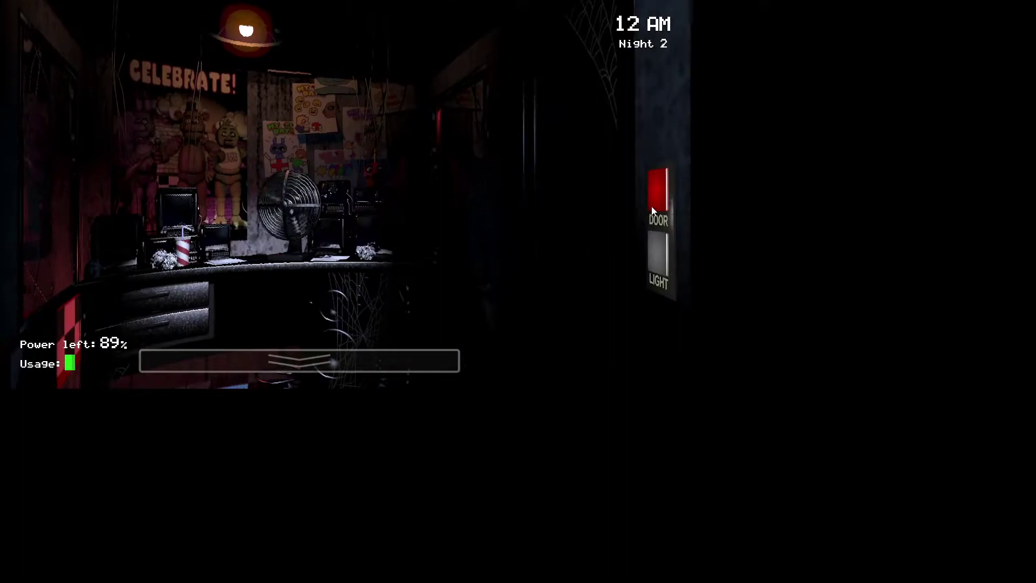
left_click(669, 257)
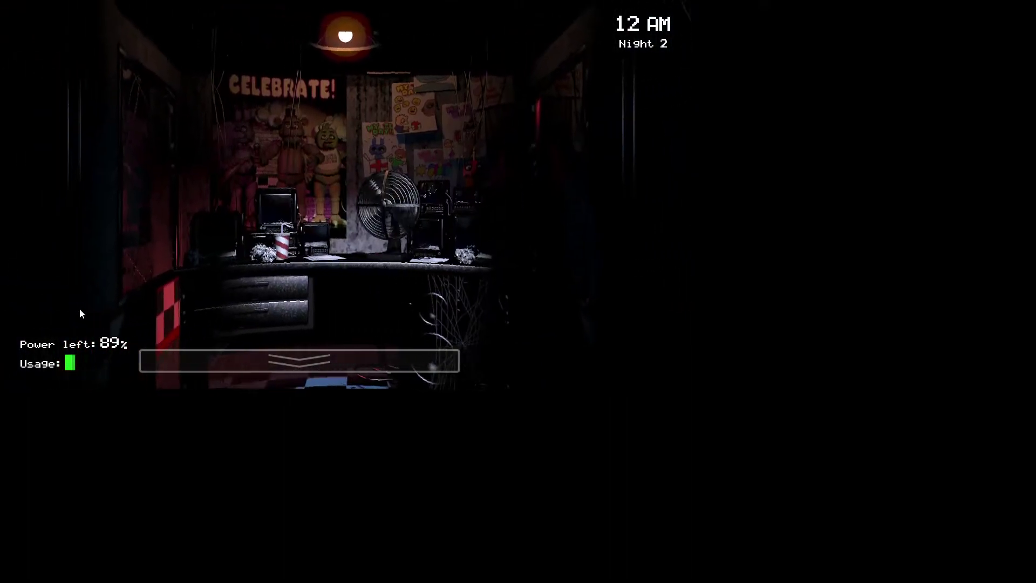
left_click(42, 239)
left_click(41, 235)
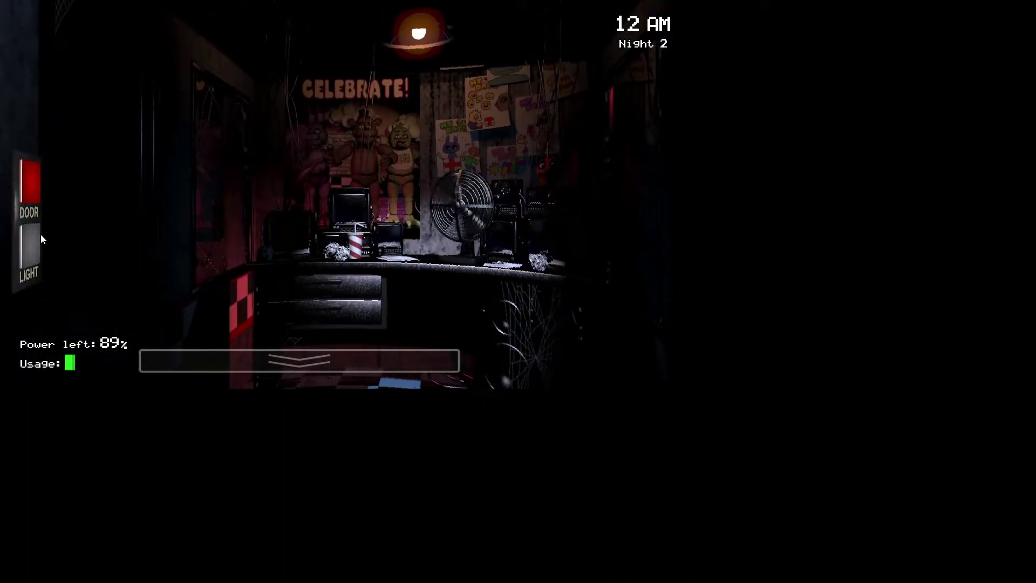
left_click(33, 253)
left_click(32, 253)
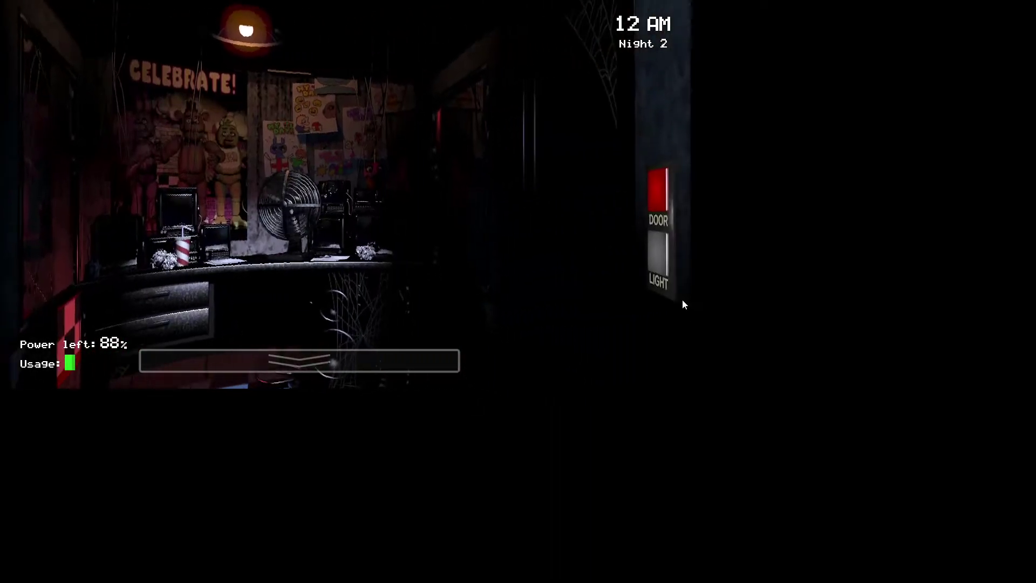
left_click(668, 282)
left_click(649, 247)
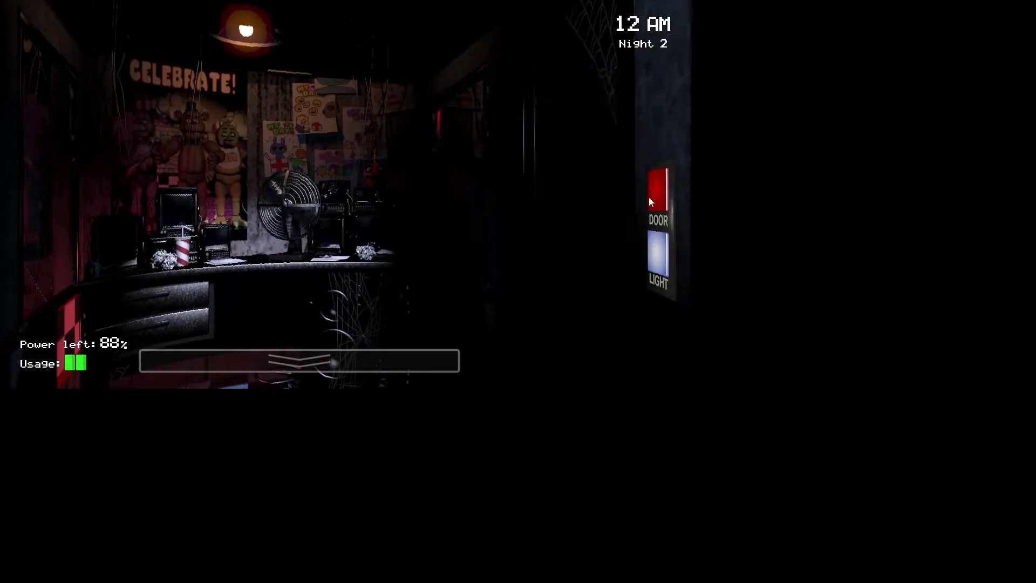
View the Show Stage and Pirate Cove cameras, lower the monitor, then relight the right hallway
left_click(684, 282)
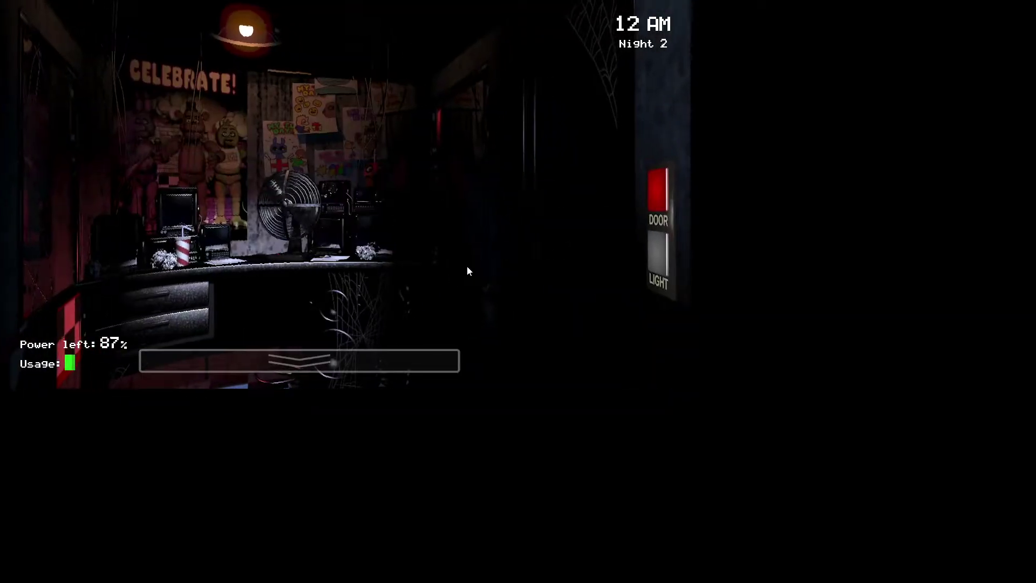
left_click(364, 356)
left_click(500, 263)
left_click(300, 360)
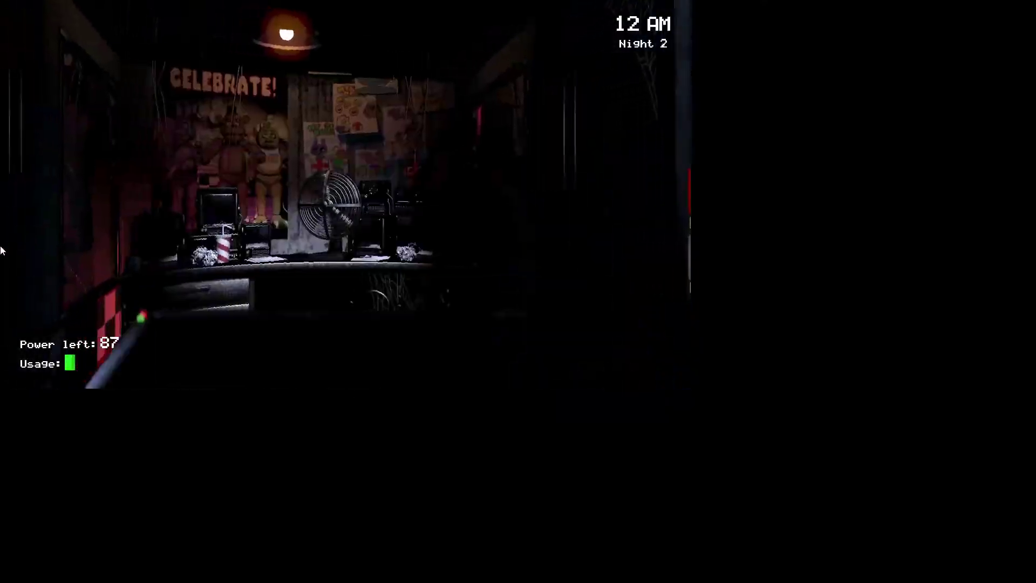
left_click(37, 254)
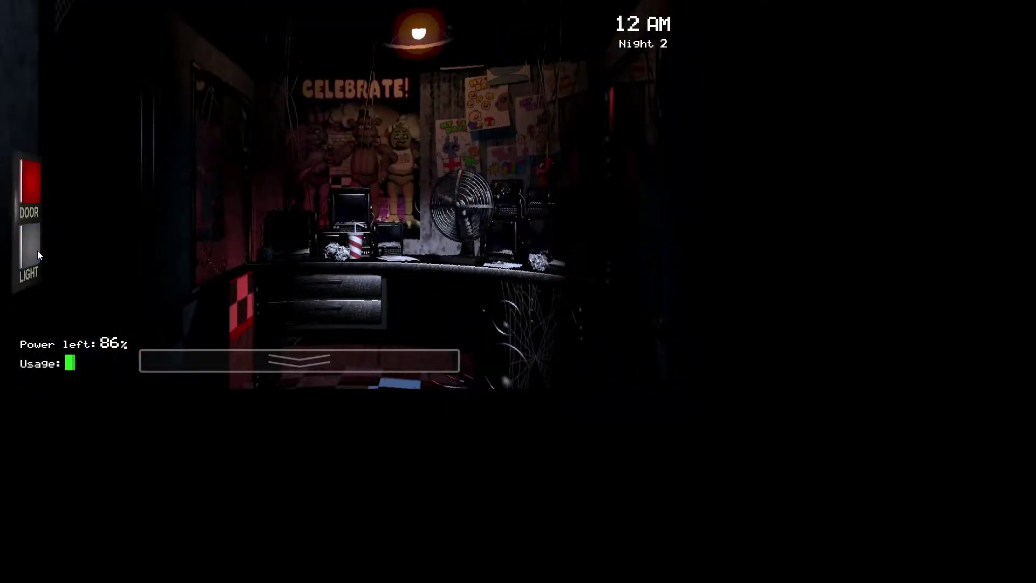
left_click(657, 257)
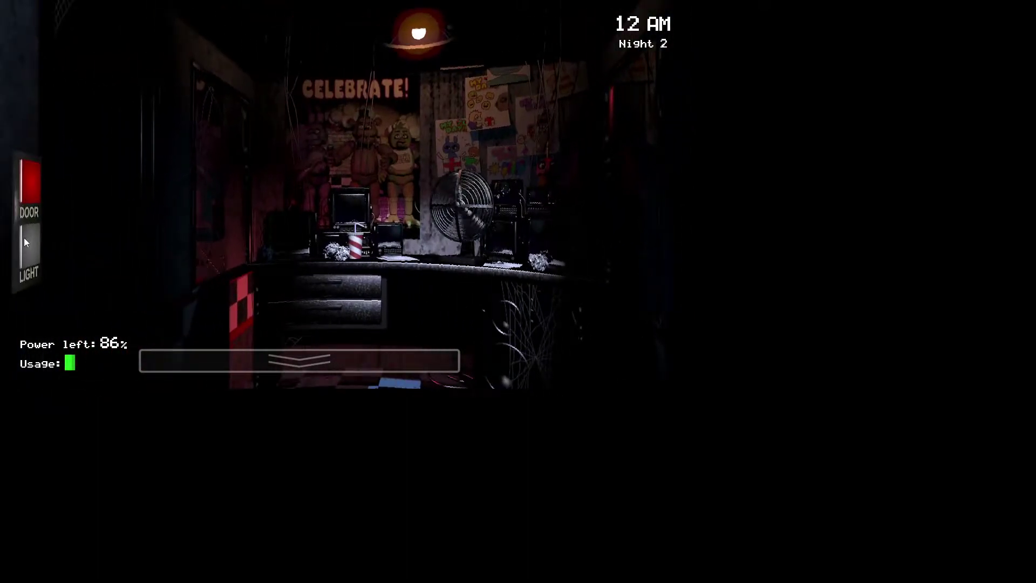
Alternate the left and right hallway lights, then switch the left light off
left_click(24, 237)
left_click(658, 260)
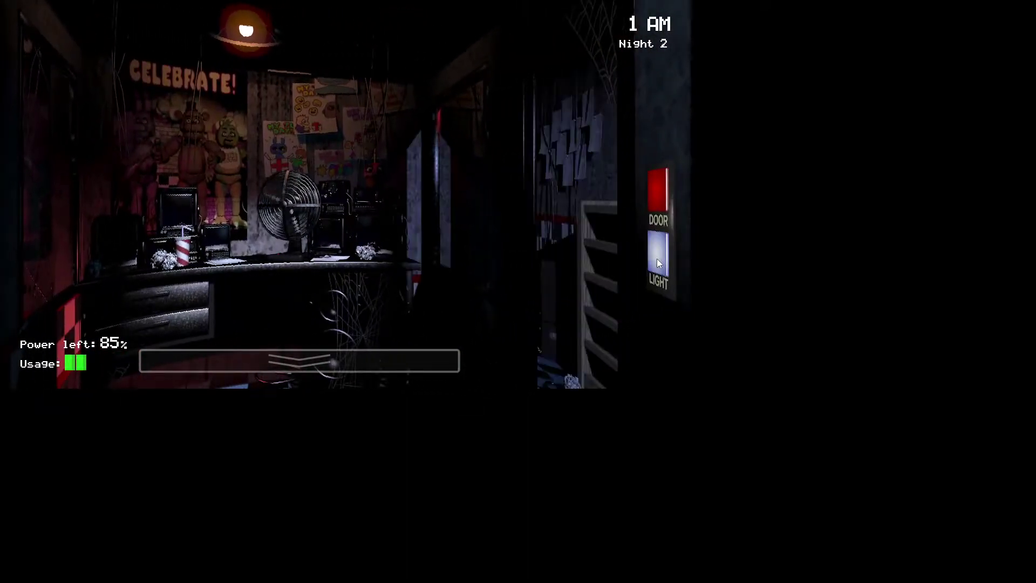
left_click(21, 246)
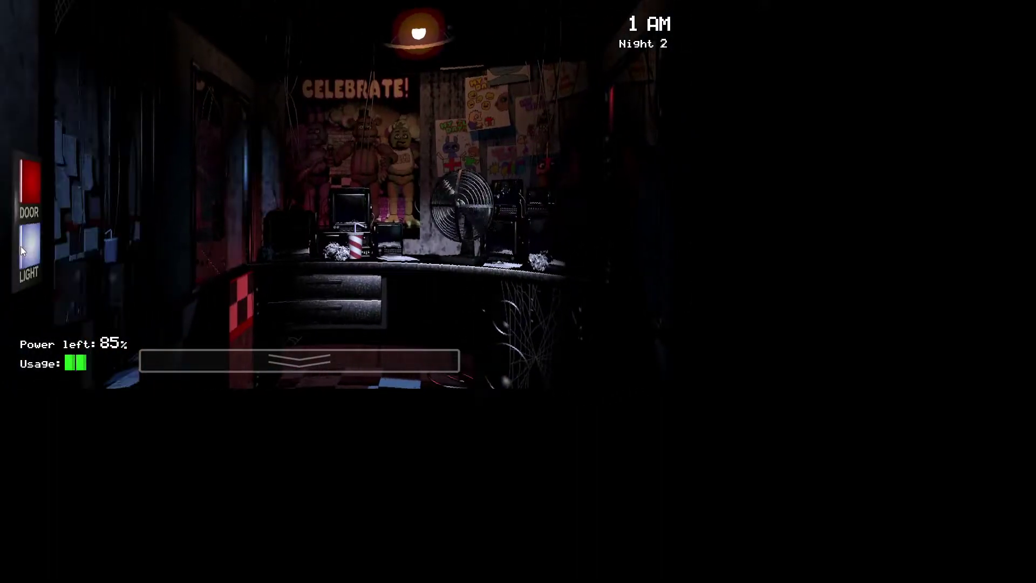
left_click(670, 250)
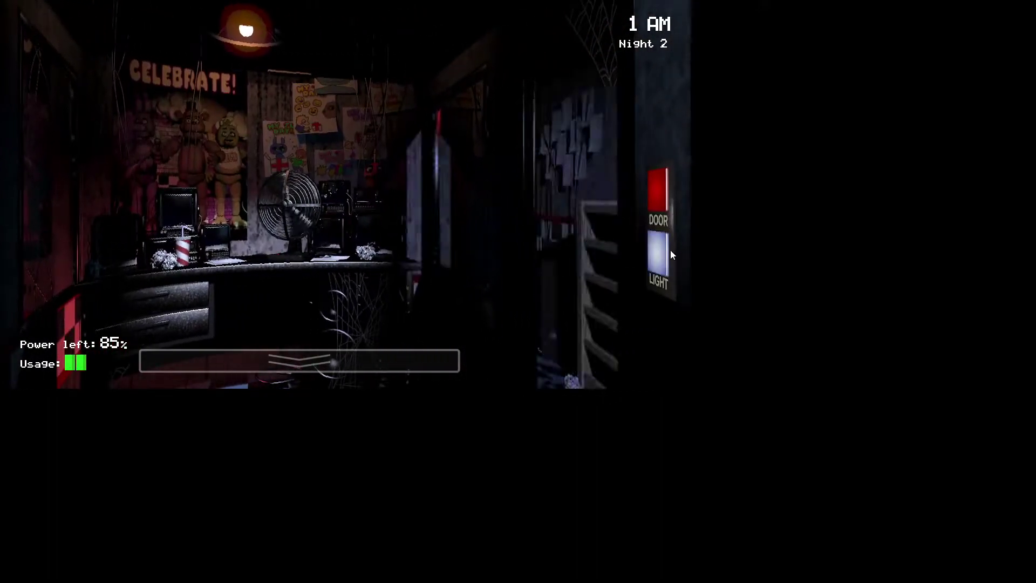
left_click(34, 232)
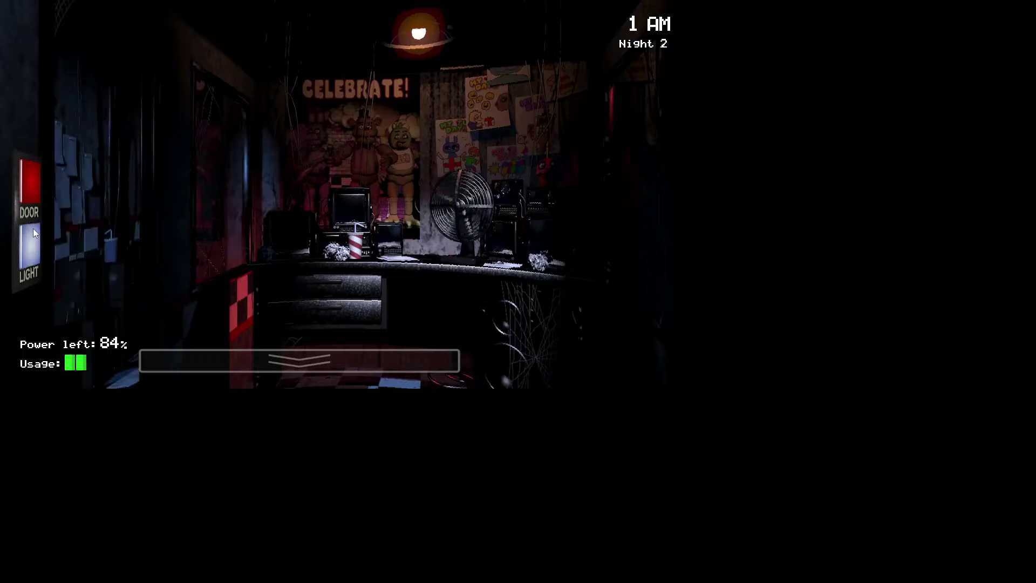
left_click(300, 359)
left_click(468, 388)
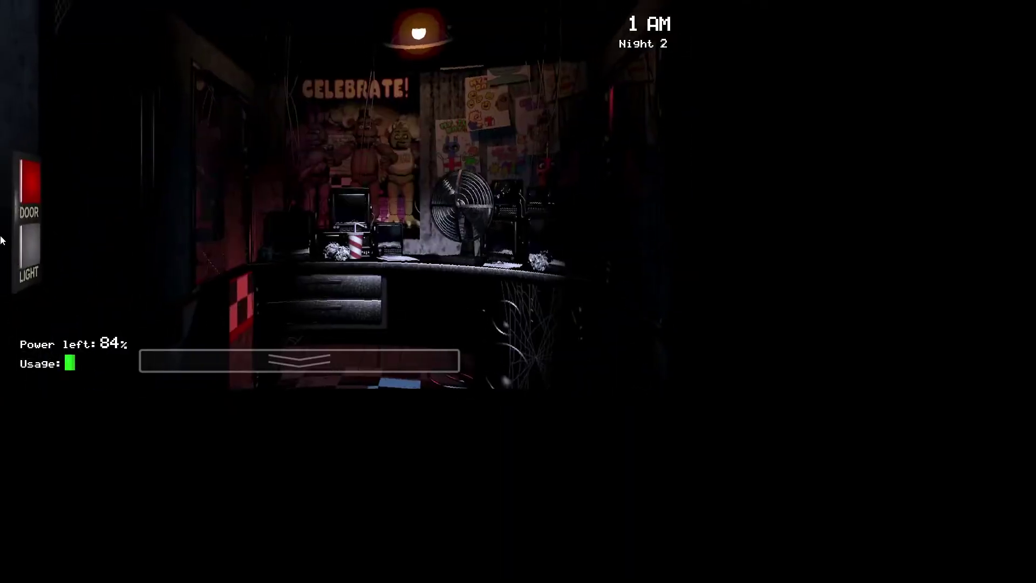
Recheck both hallway lights, then move the camera feed to the halls
left_click(29, 243)
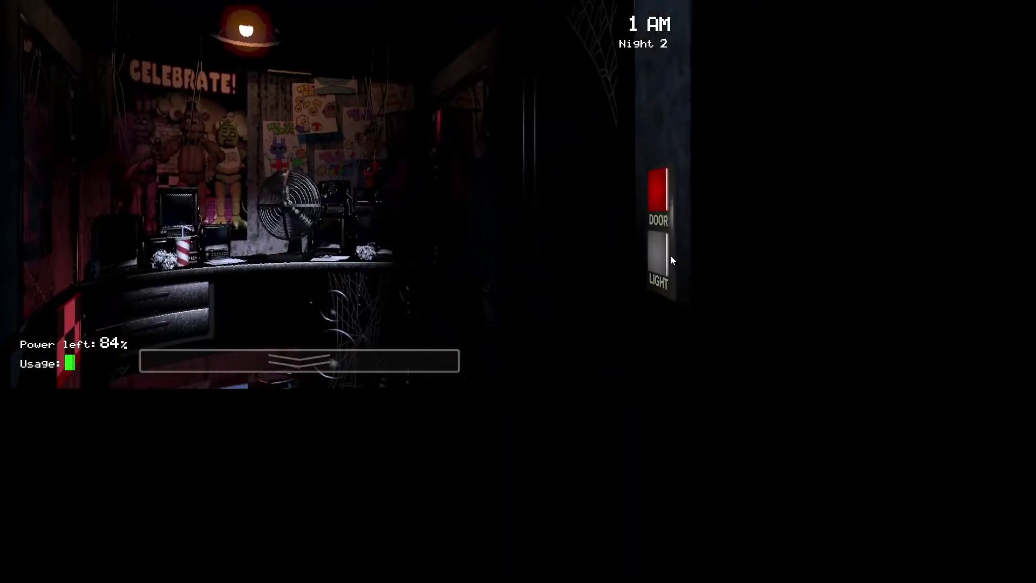
left_click(670, 255)
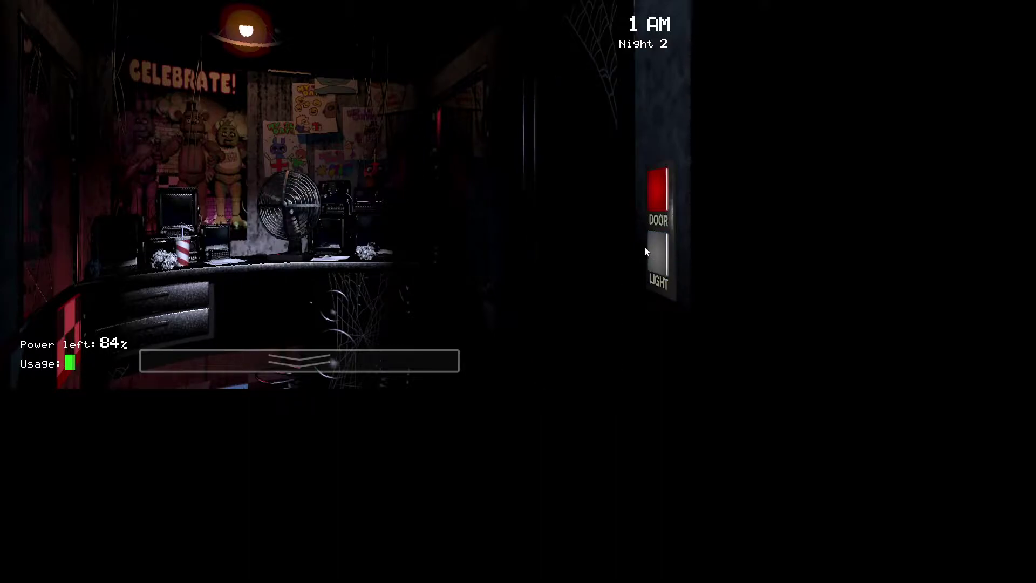
left_click(657, 255)
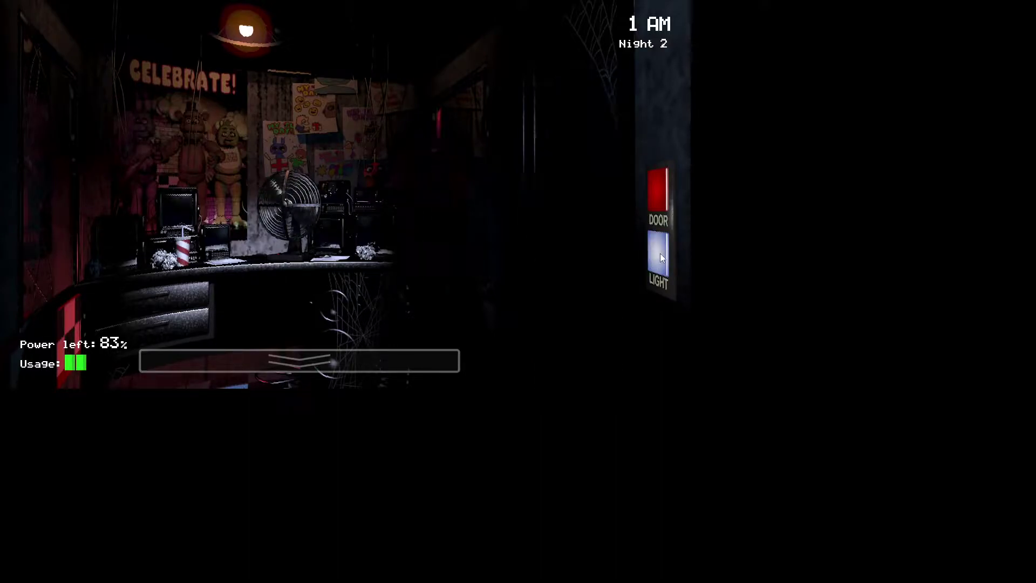
left_click(659, 253)
left_click(32, 255)
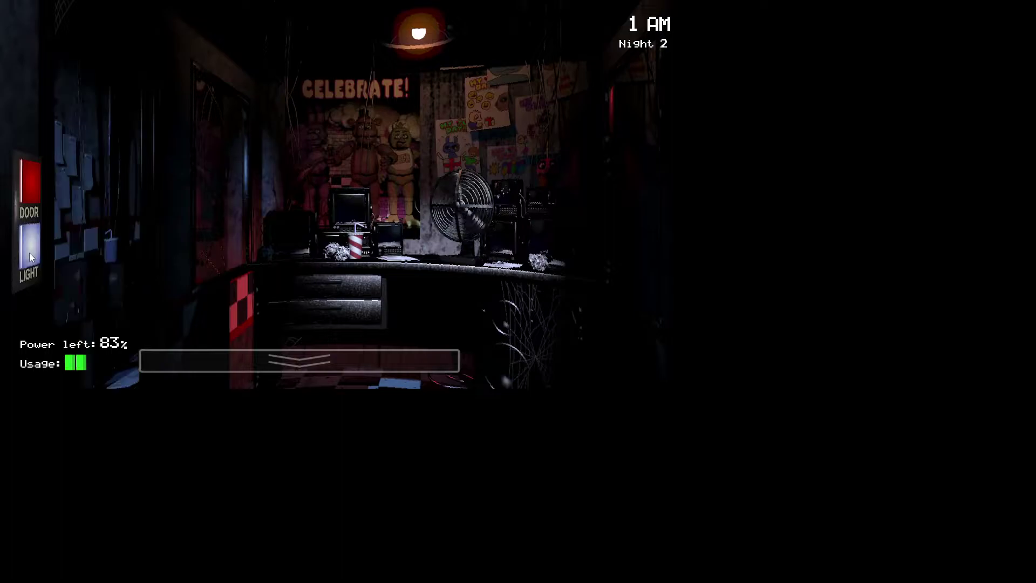
left_click(31, 255)
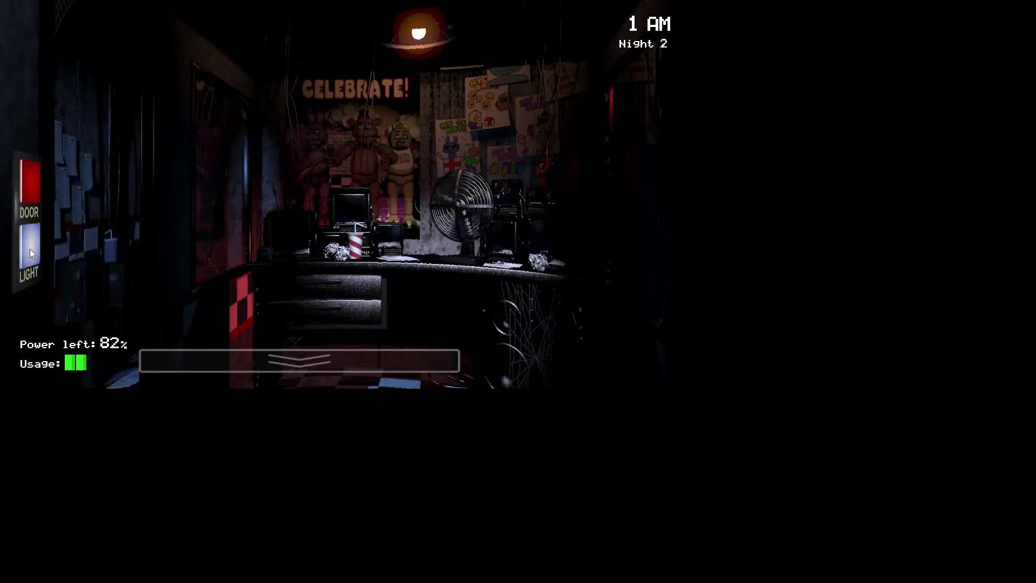
left_click(654, 244)
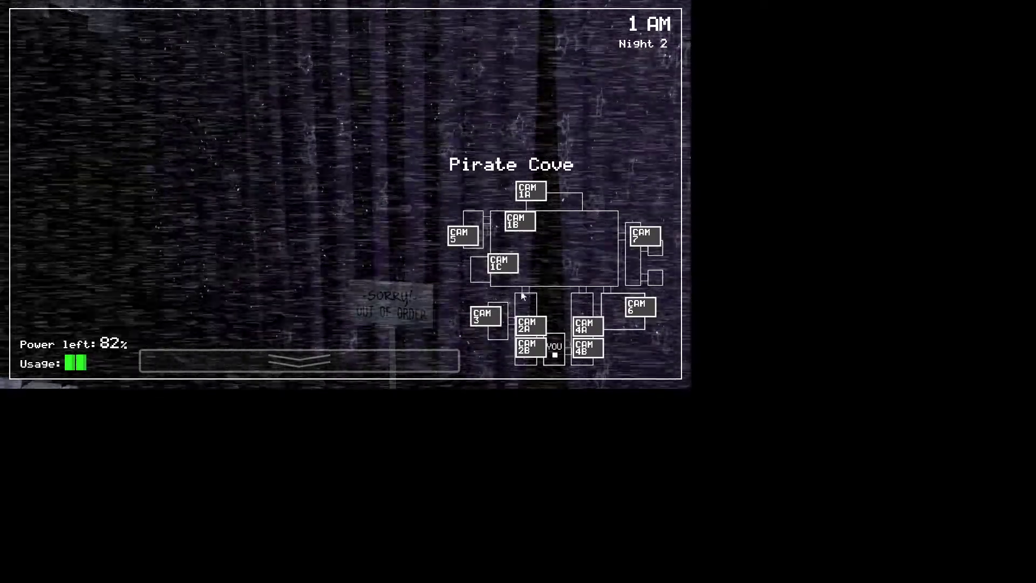
left_click(527, 324)
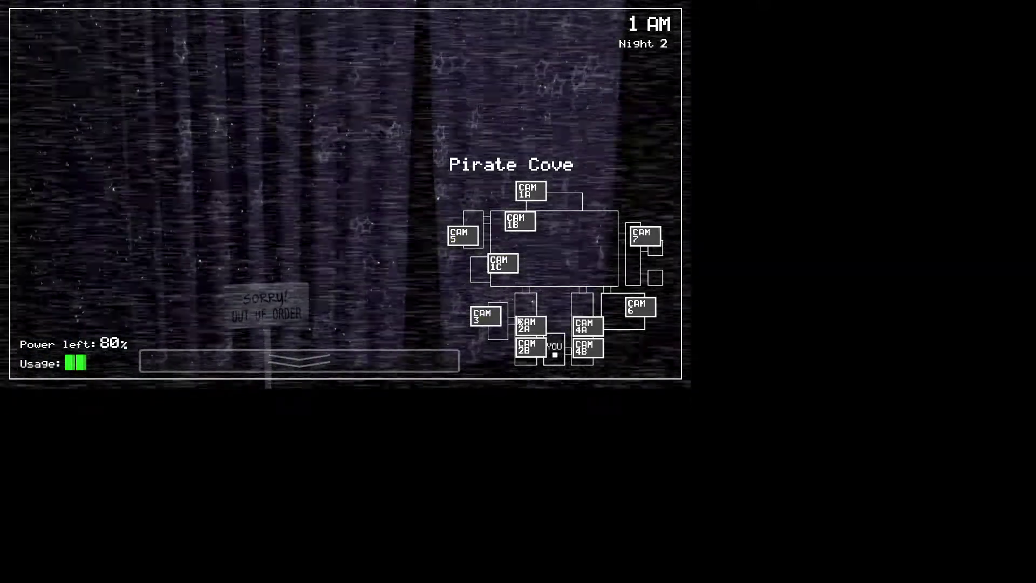
Return to the office, flash the left light, and toggle the right light
left_click(299, 359)
left_click(30, 246)
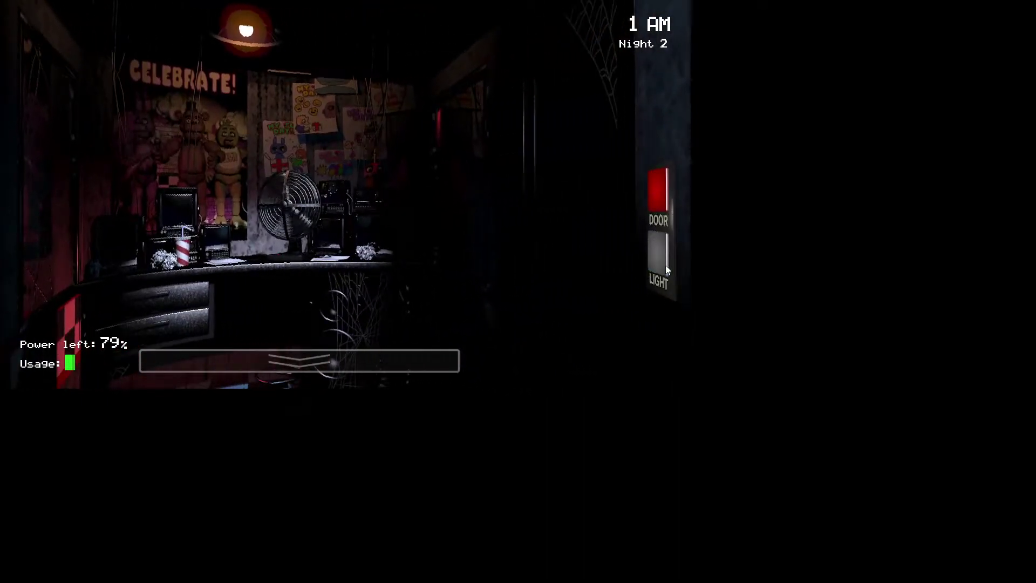
left_click(665, 265)
left_click(665, 265)
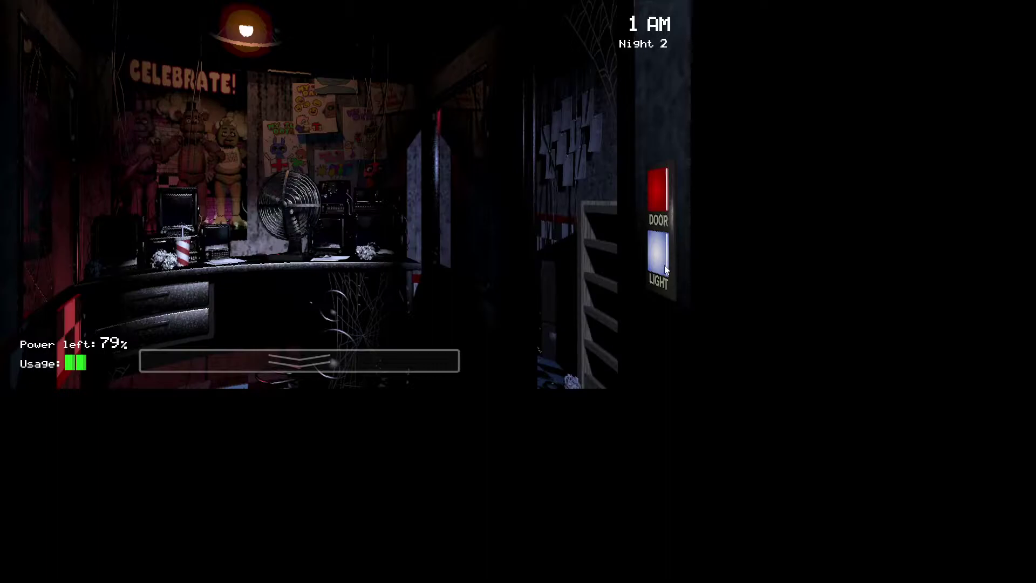
left_click(664, 265)
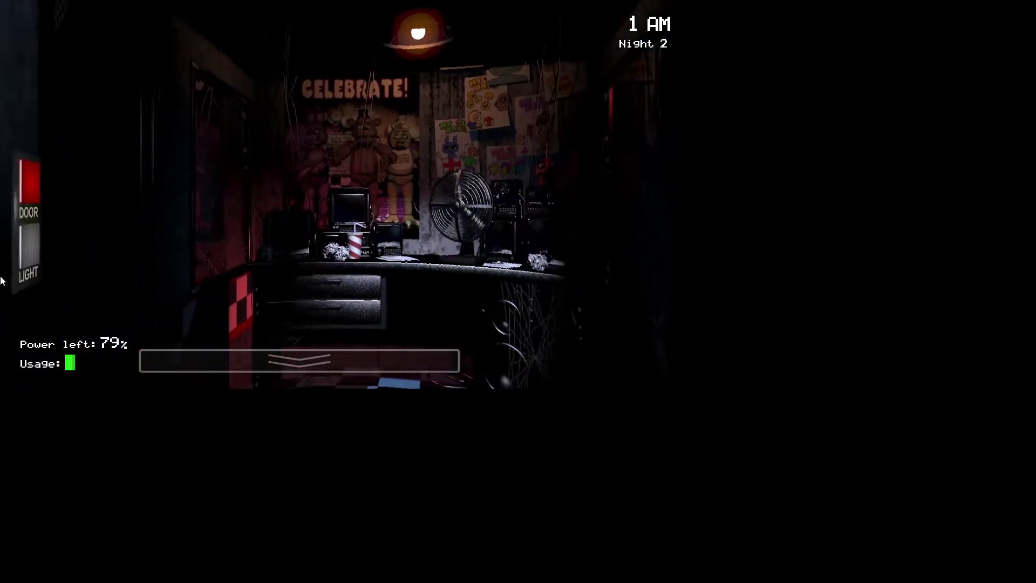
Alternate quick flashes between the left and right hallway lights
left_click(35, 251)
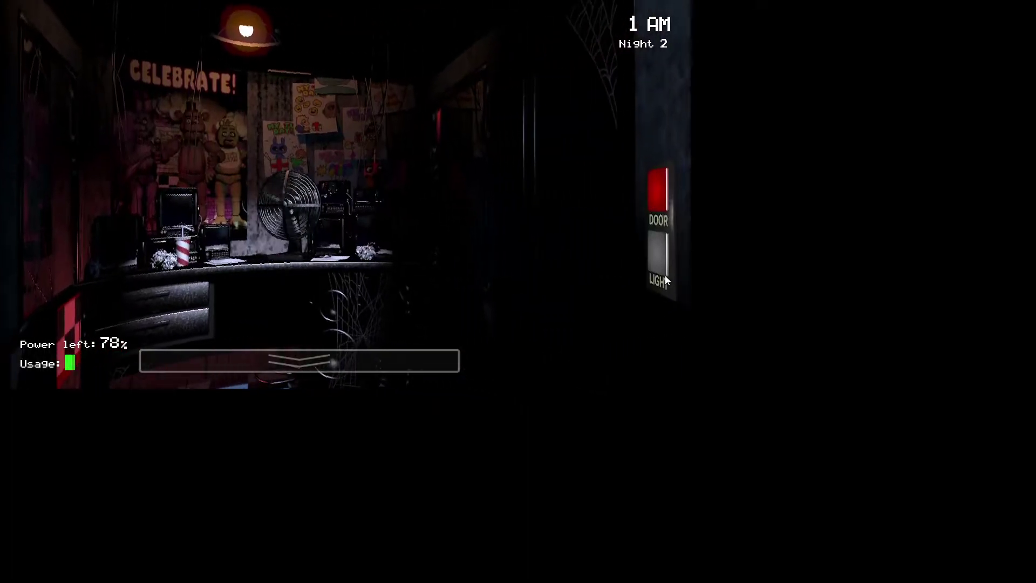
left_click(662, 260)
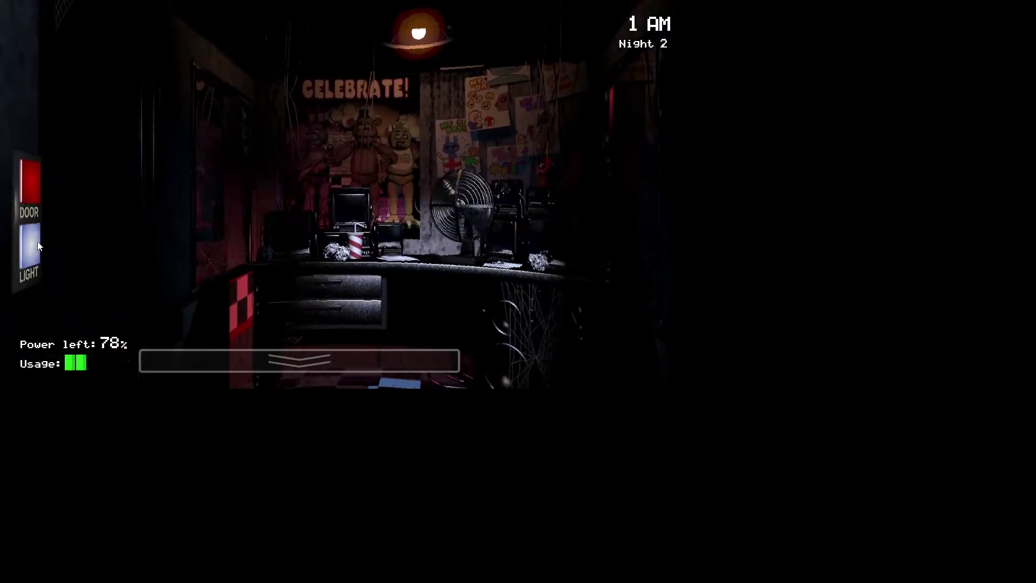
left_click(35, 251)
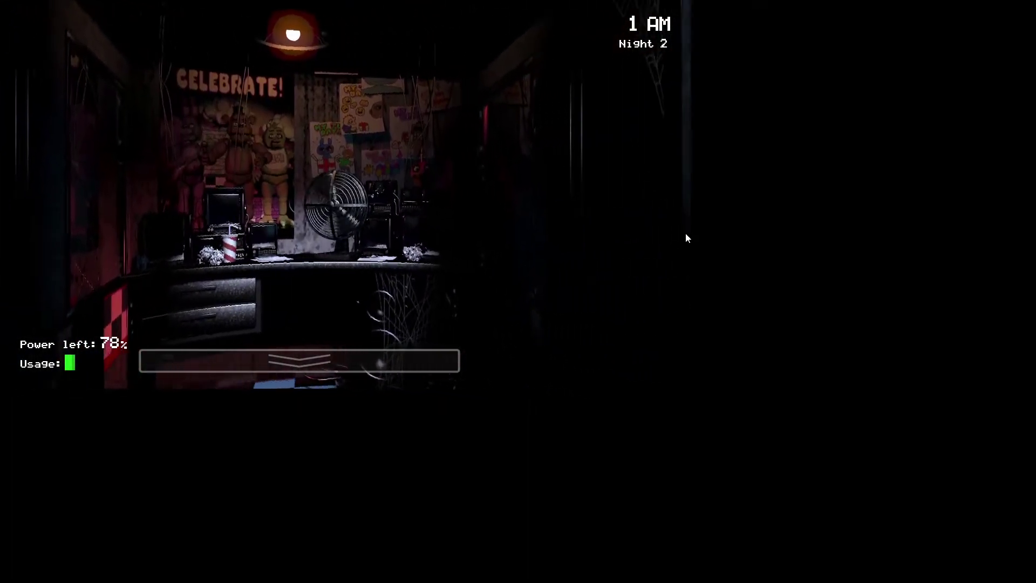
left_click(653, 256)
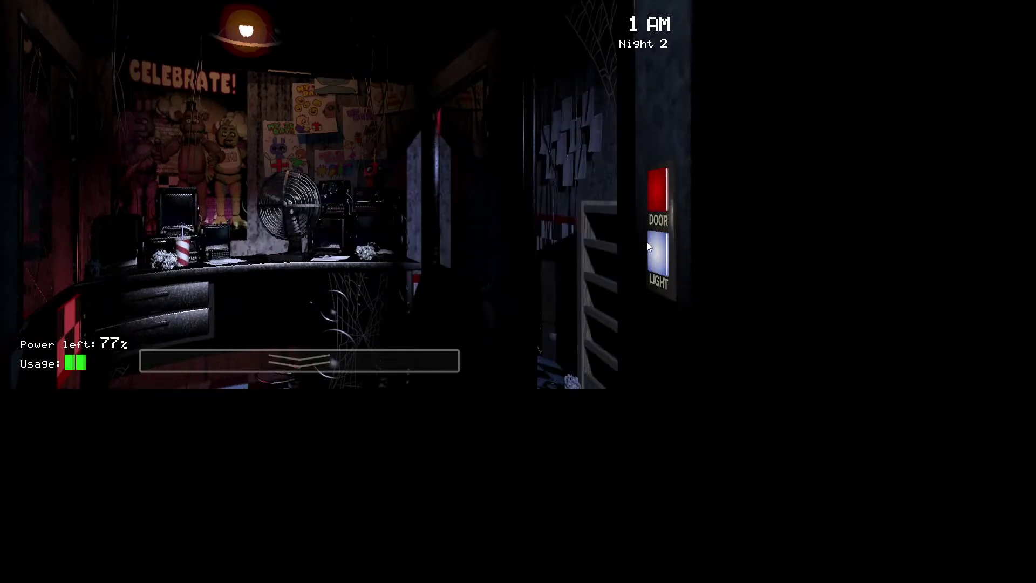
left_click(647, 247)
left_click(22, 241)
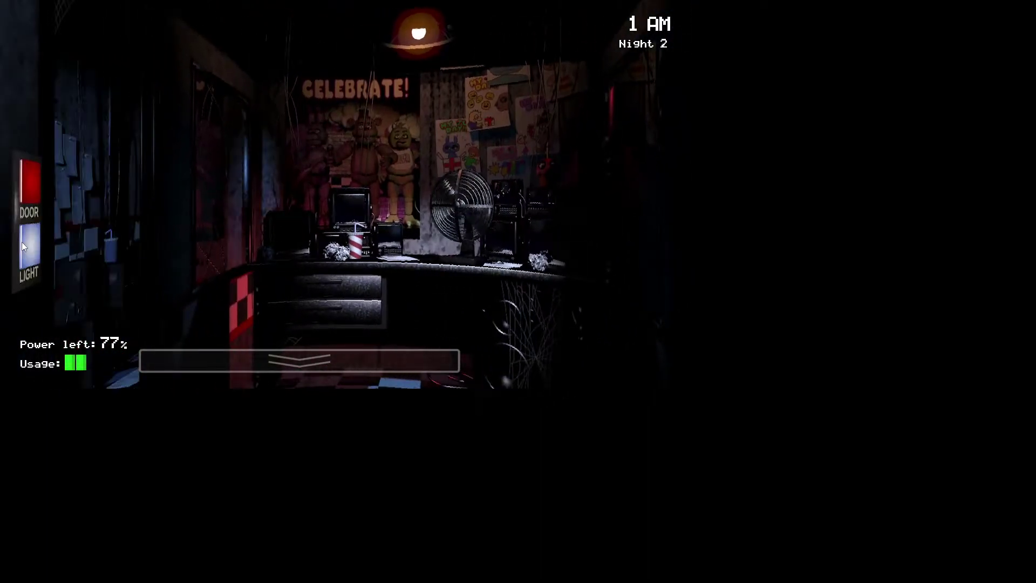
left_click(665, 274)
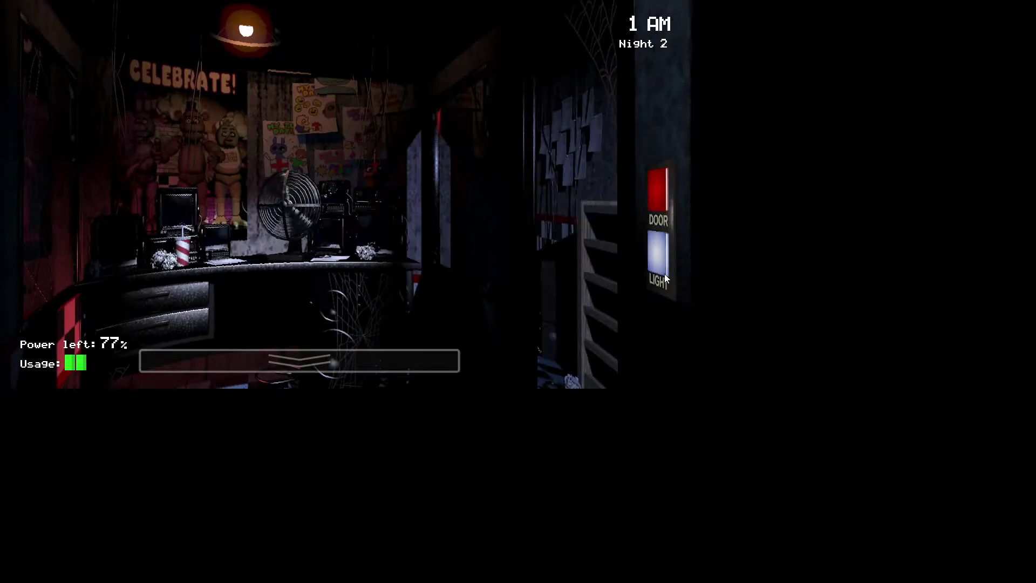
left_click(36, 243)
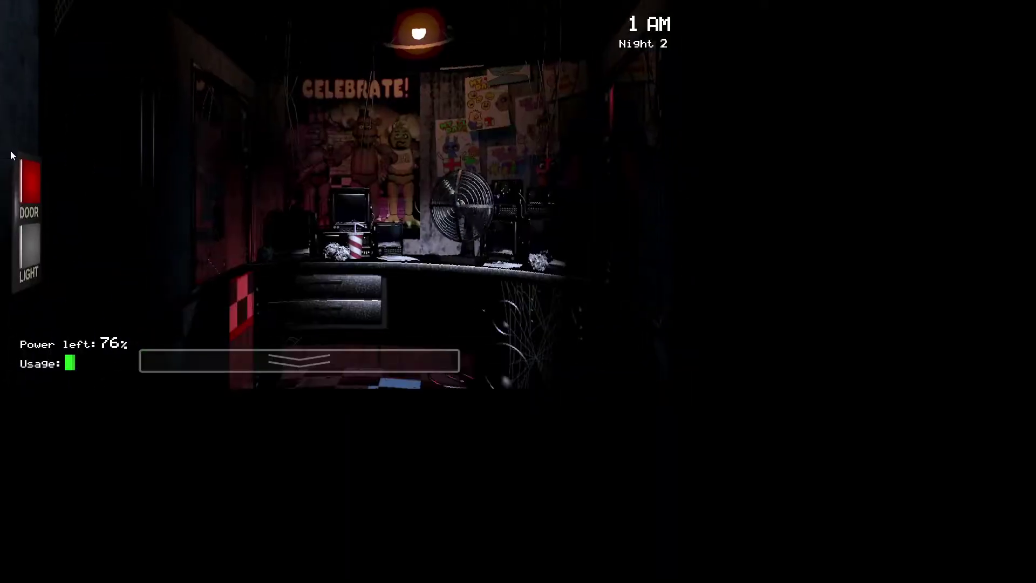
Flash the left and right hallway lights again in turn
left_click(36, 245)
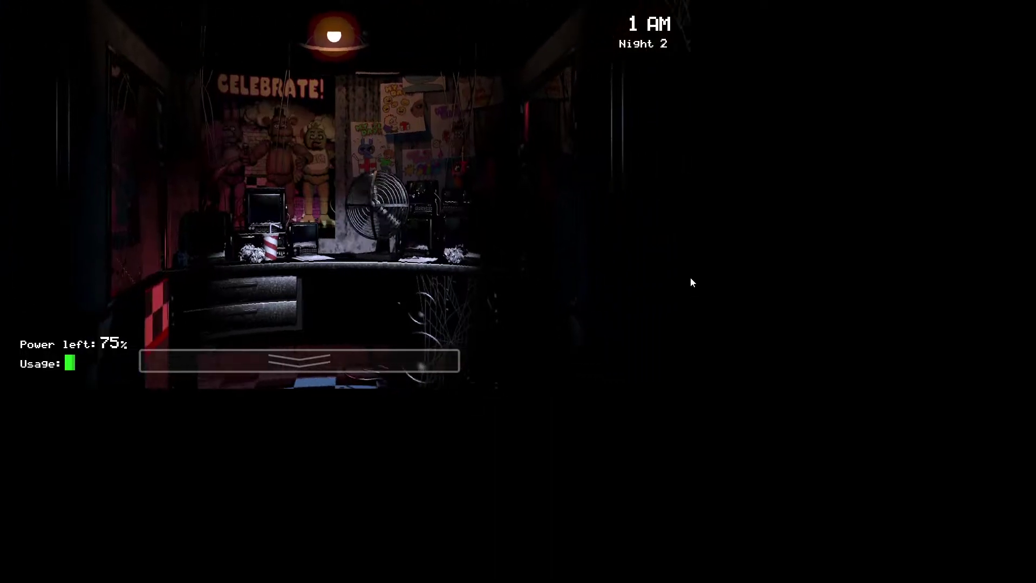
left_click(675, 243)
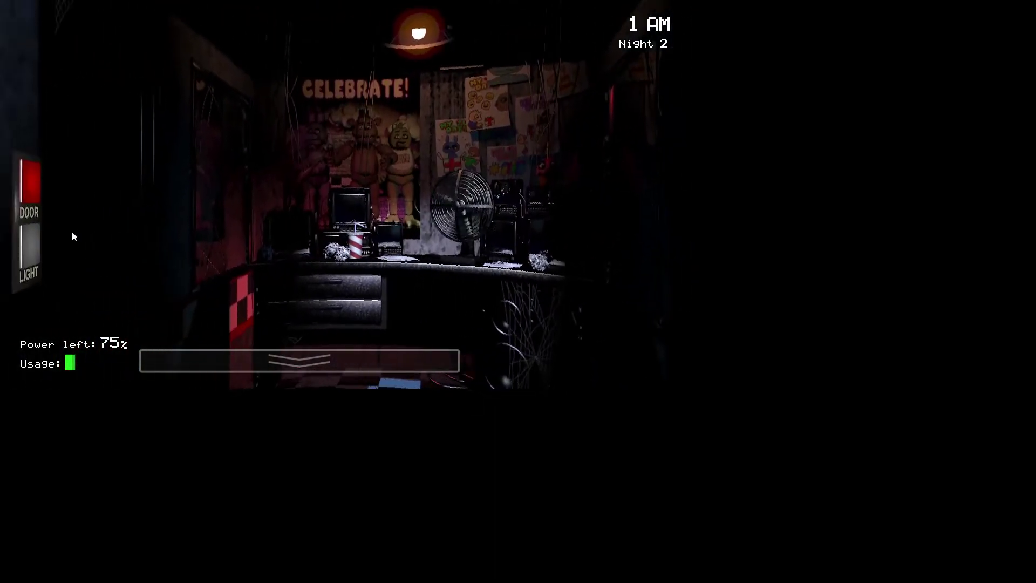
left_click(25, 263)
left_click(676, 261)
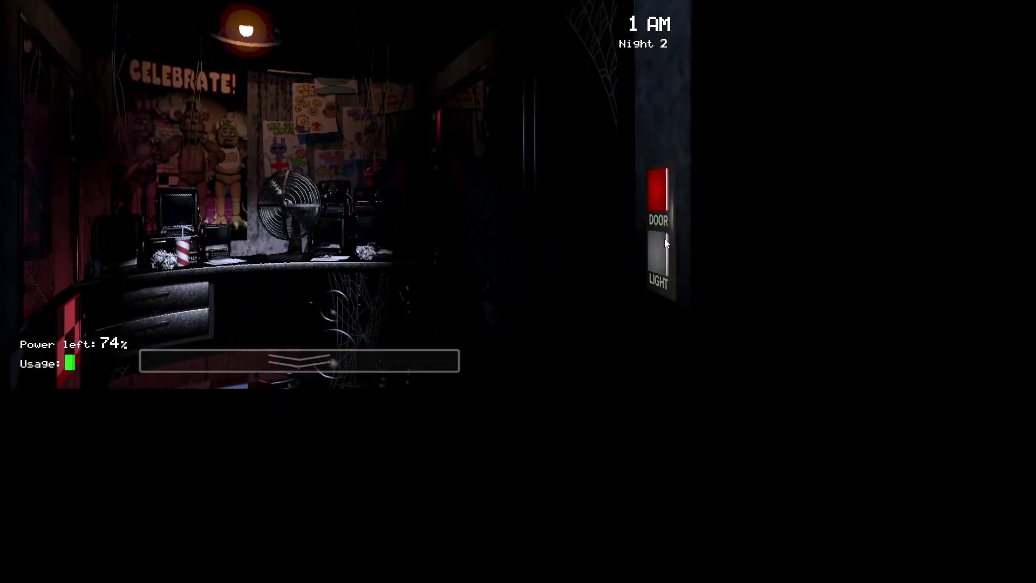
left_click(28, 255)
left_click(28, 255)
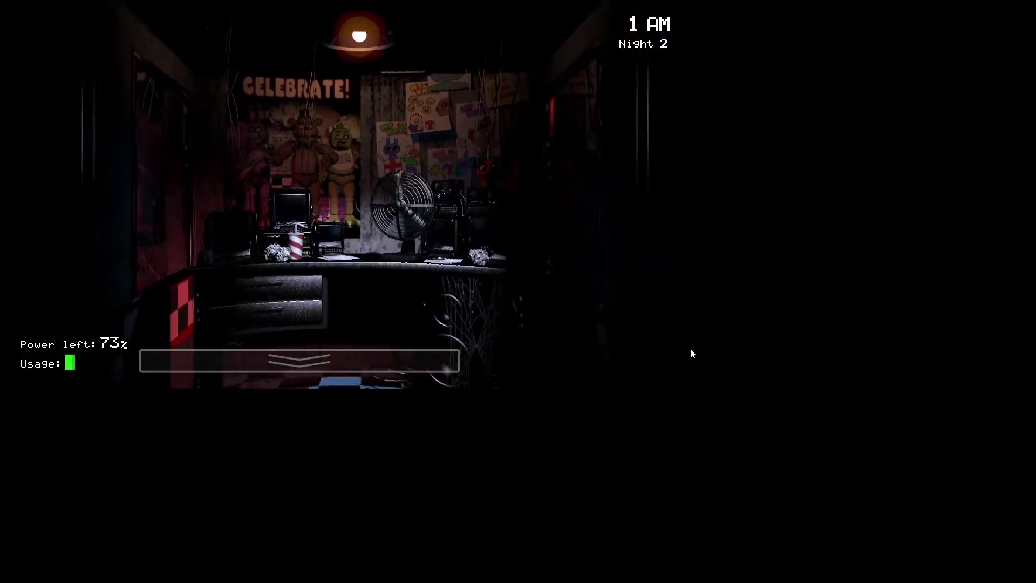
left_click(655, 253)
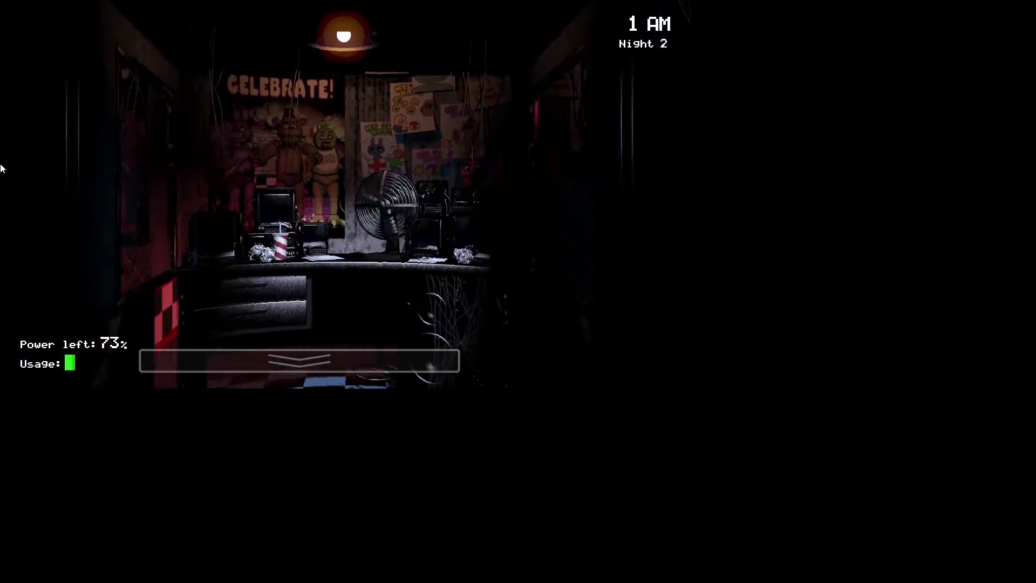
Keep alternating the hallway lights, ending with the right hallway lit
left_click(22, 234)
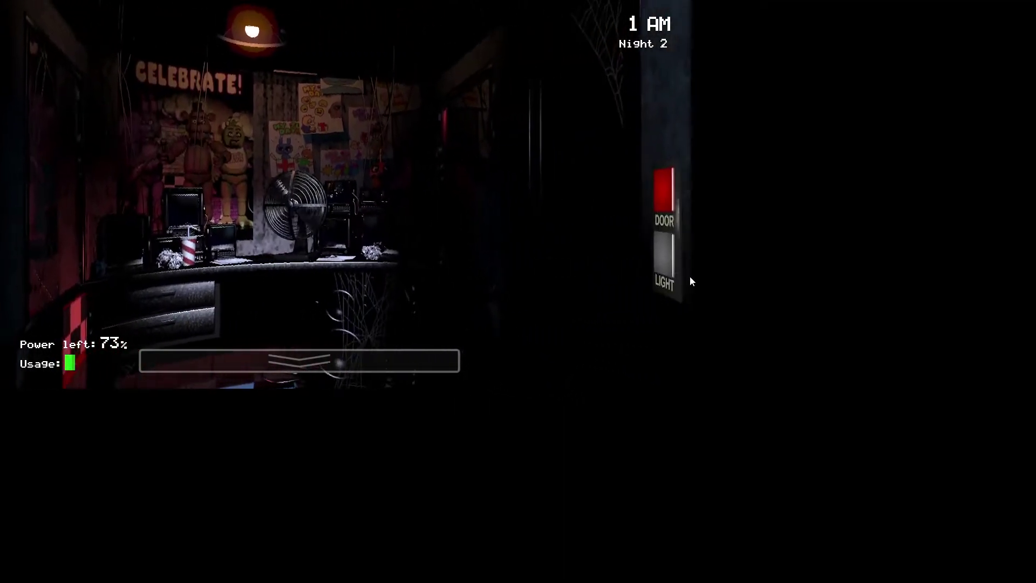
left_click(658, 255)
left_click(658, 255)
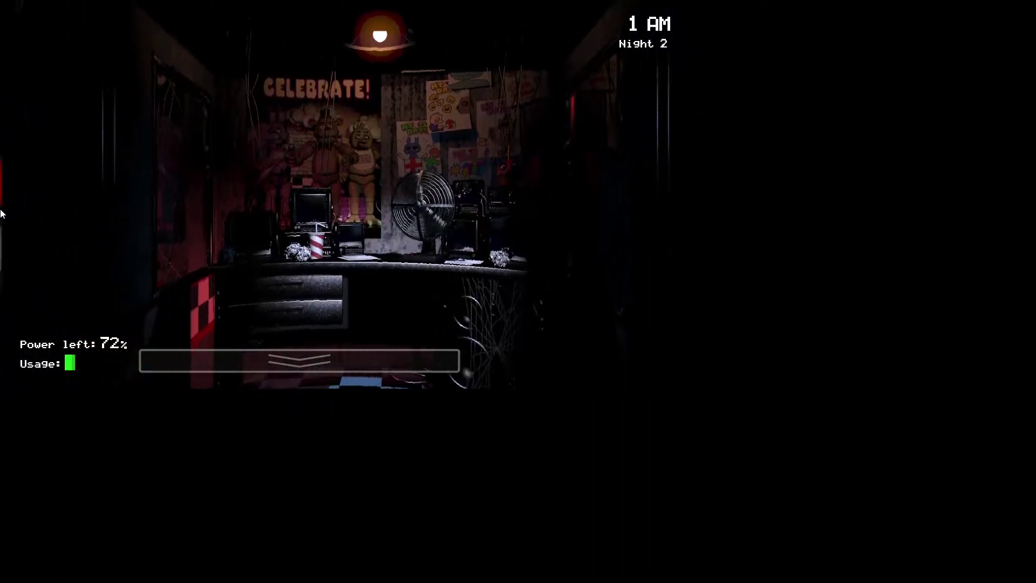
left_click(35, 238)
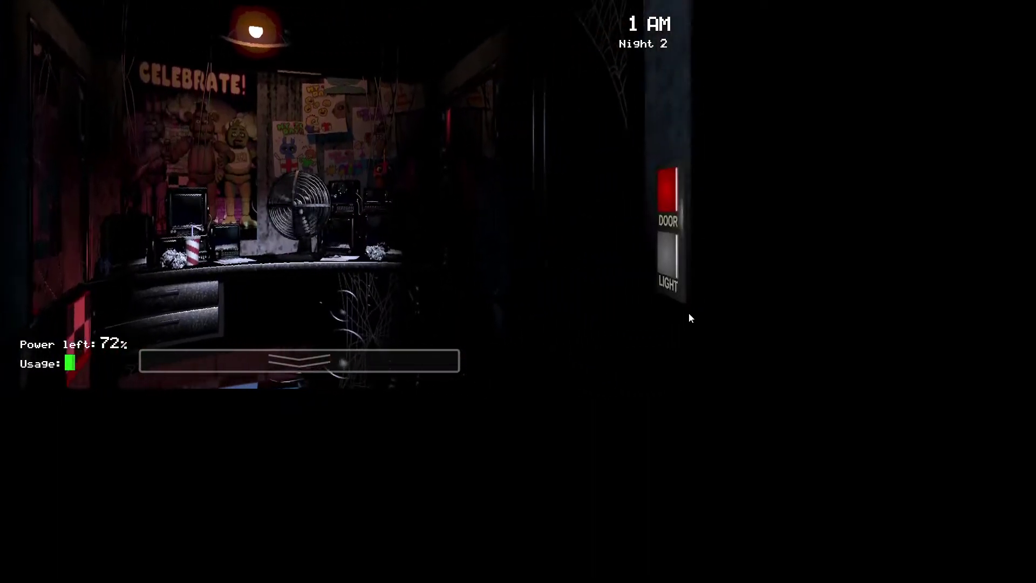
left_click(666, 258)
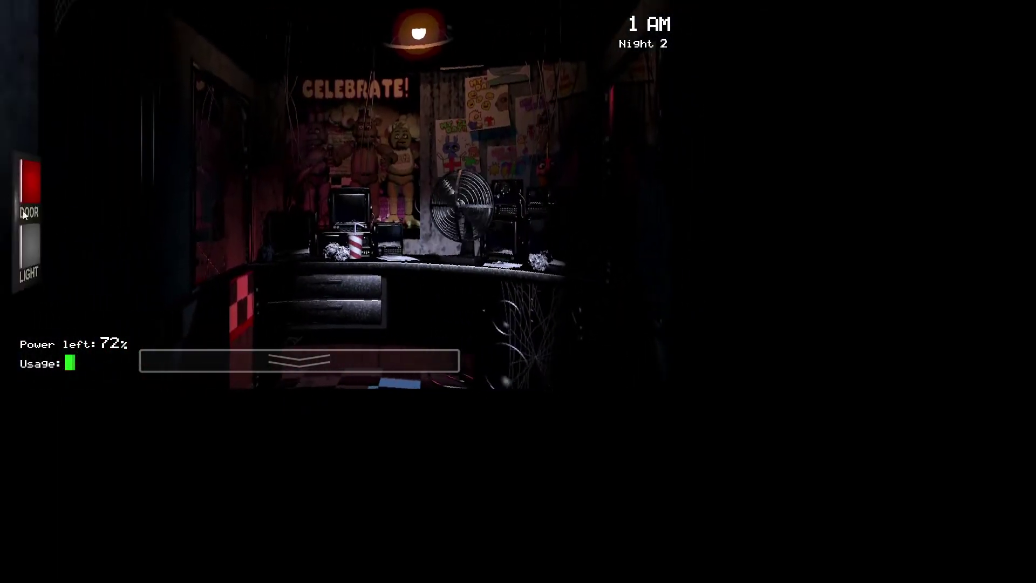
left_click(30, 253)
left_click(661, 261)
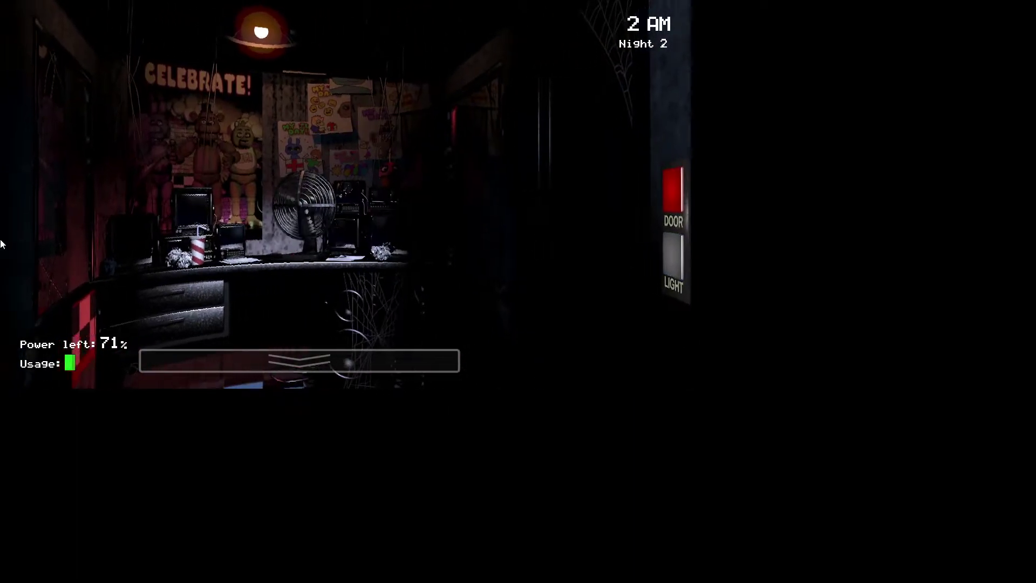
Flash the left and right doorway lights in turn
left_click(30, 248)
mouse_move(298, 361)
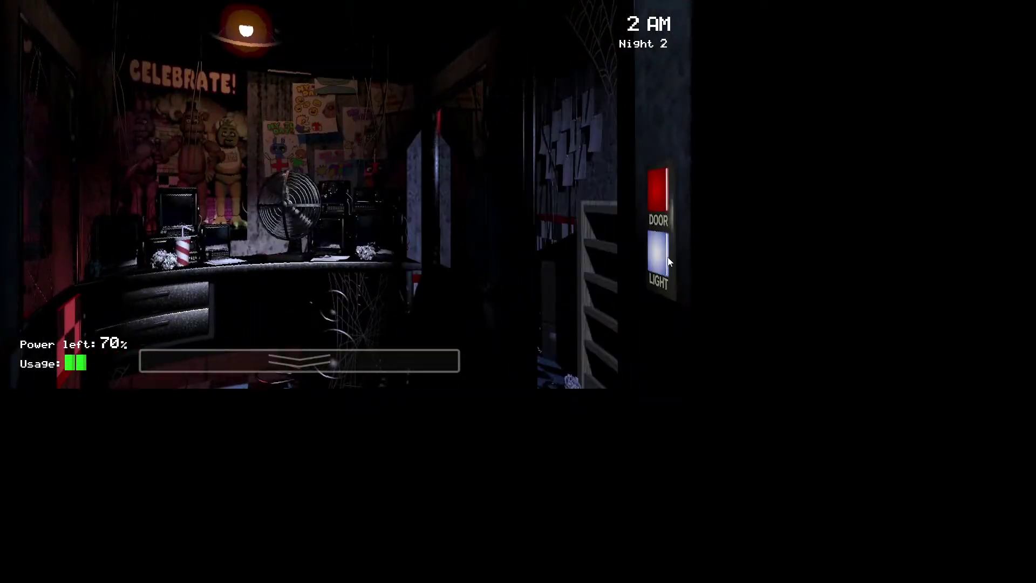
left_click(23, 252)
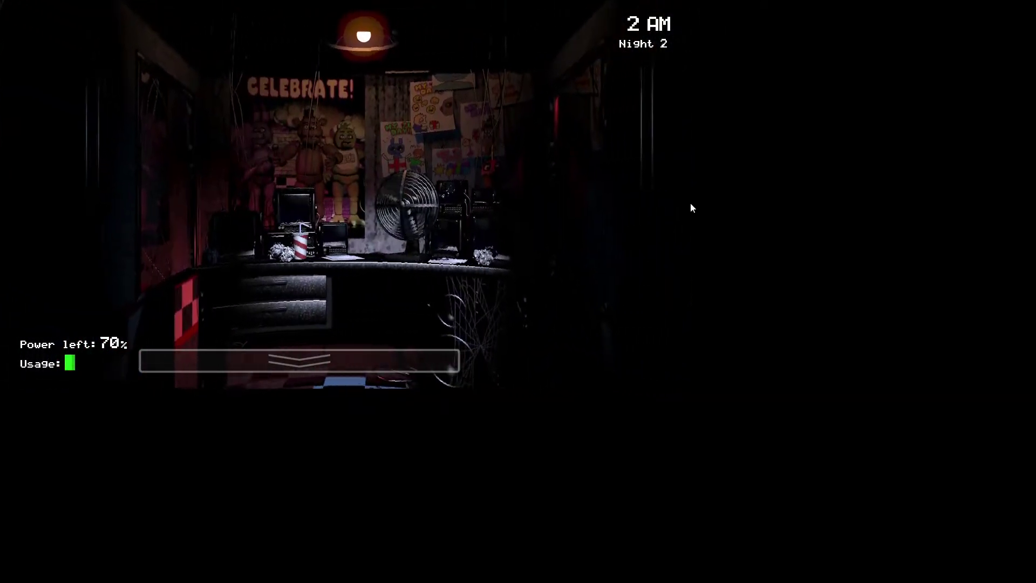
left_click(662, 265)
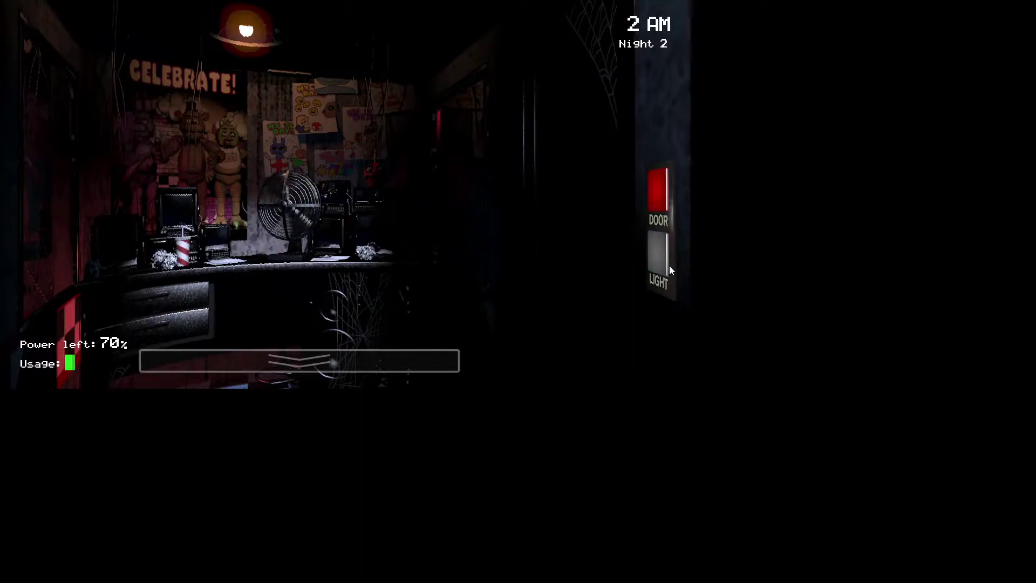
left_click(34, 267)
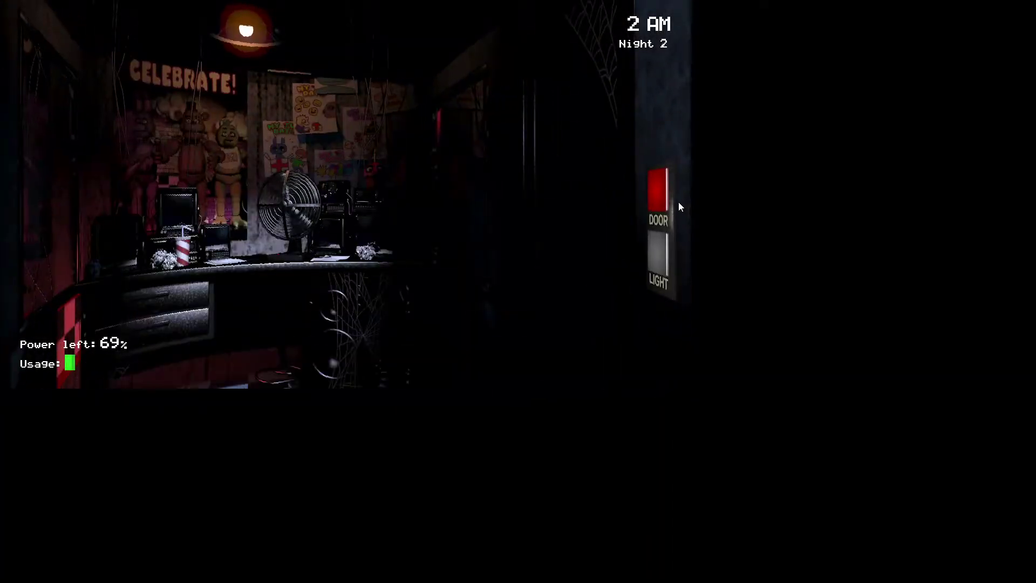
left_click(663, 252)
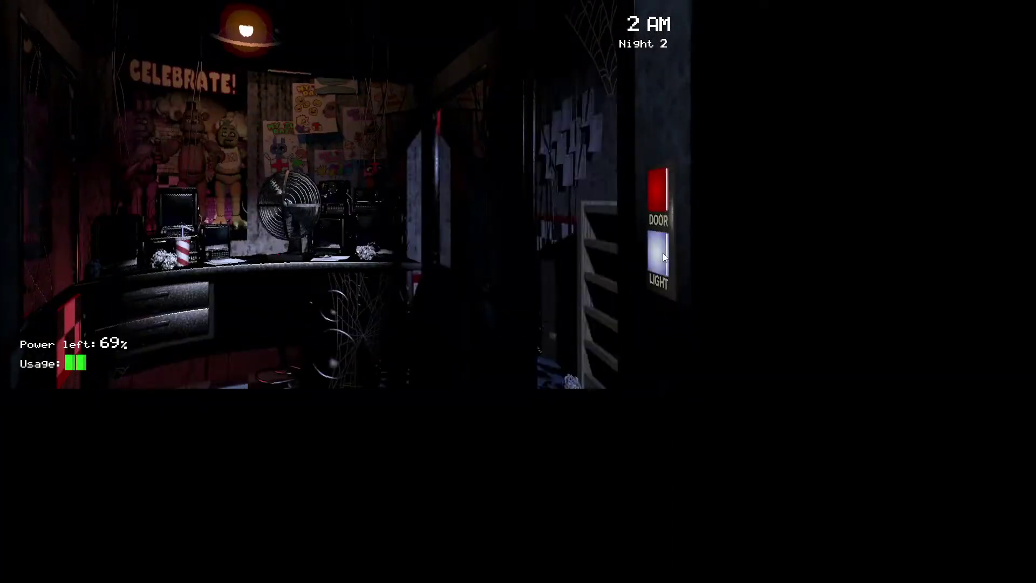
left_click(33, 246)
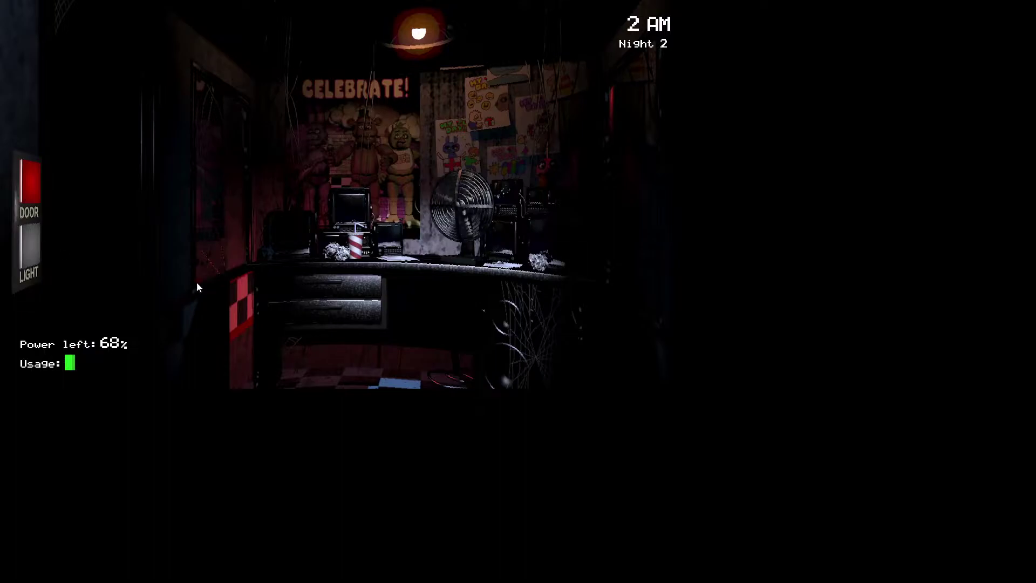
left_click(657, 263)
Briefly light the left hallway, then the right, and switch the right light off
left_click(658, 266)
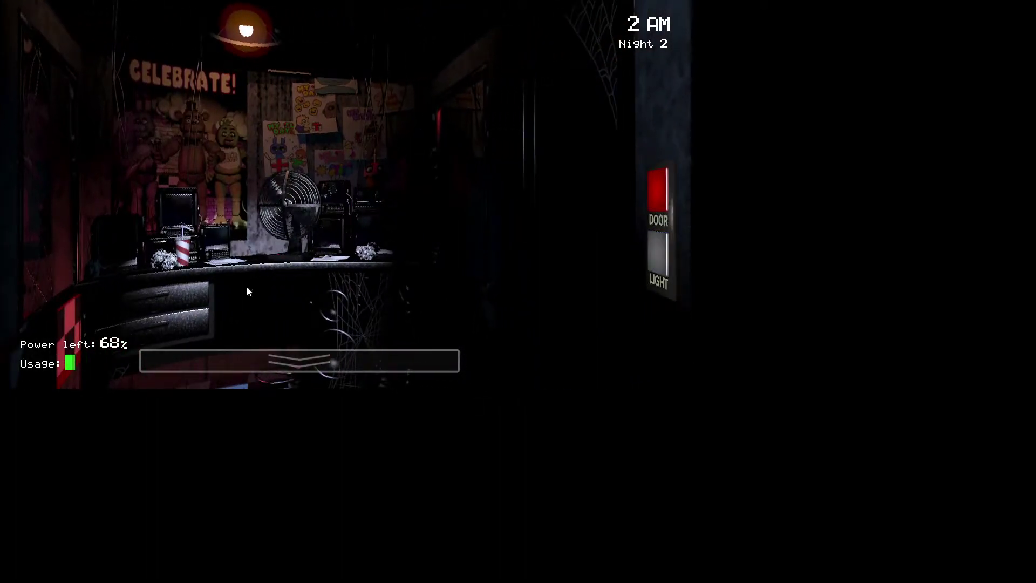
left_click(25, 249)
left_click(25, 251)
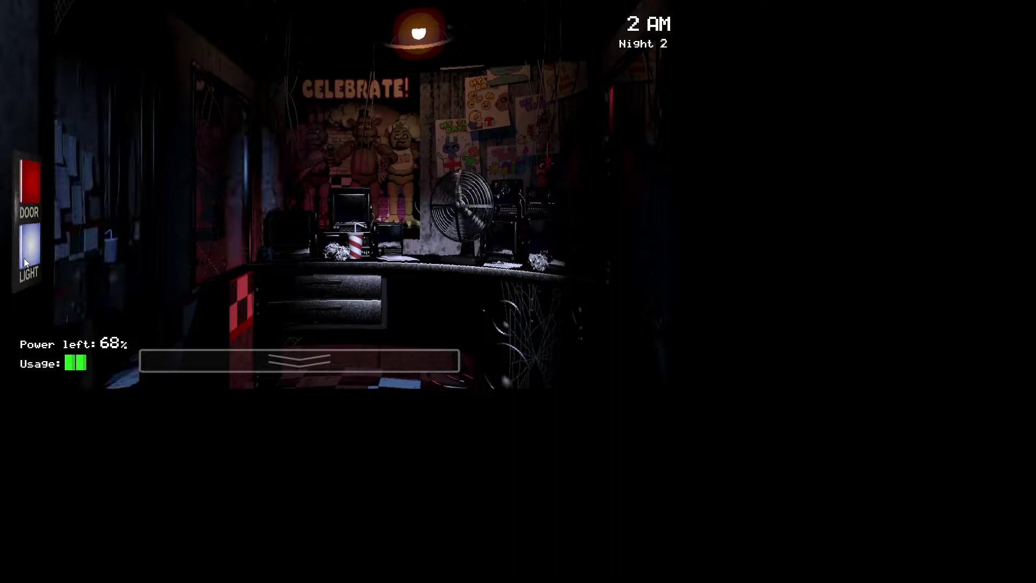
left_click(24, 258)
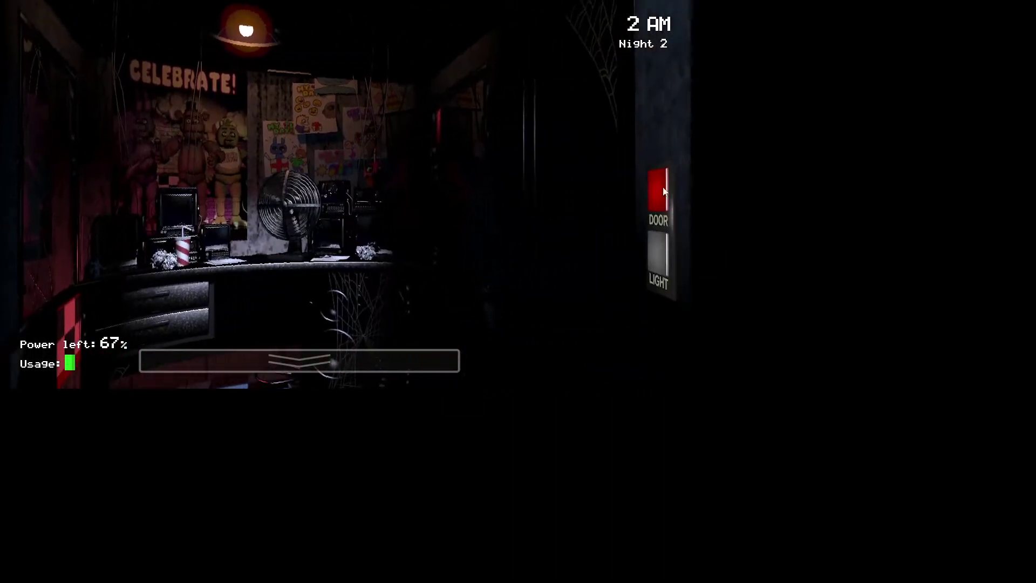
left_click(655, 244)
left_click(661, 242)
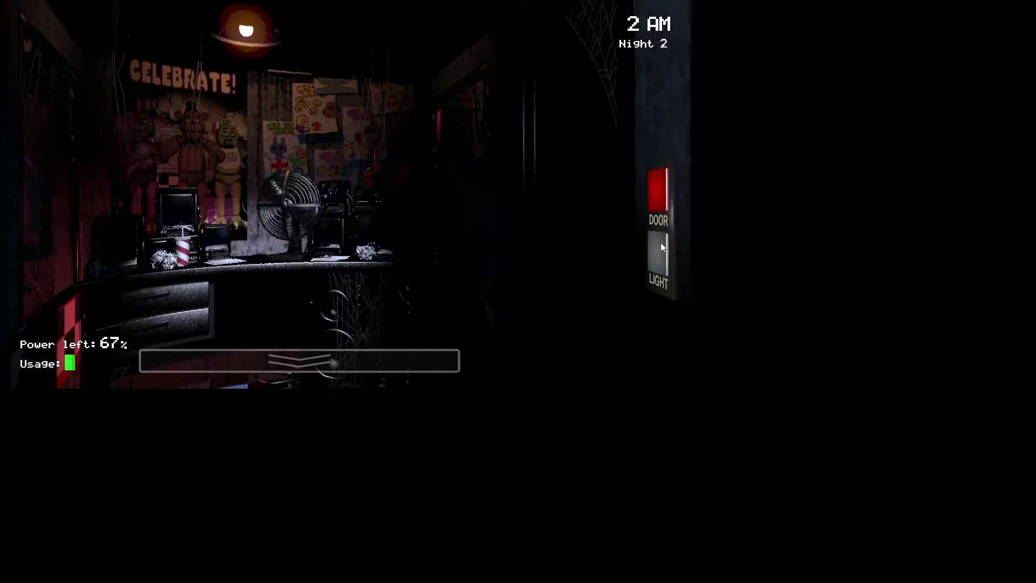
left_click(660, 242)
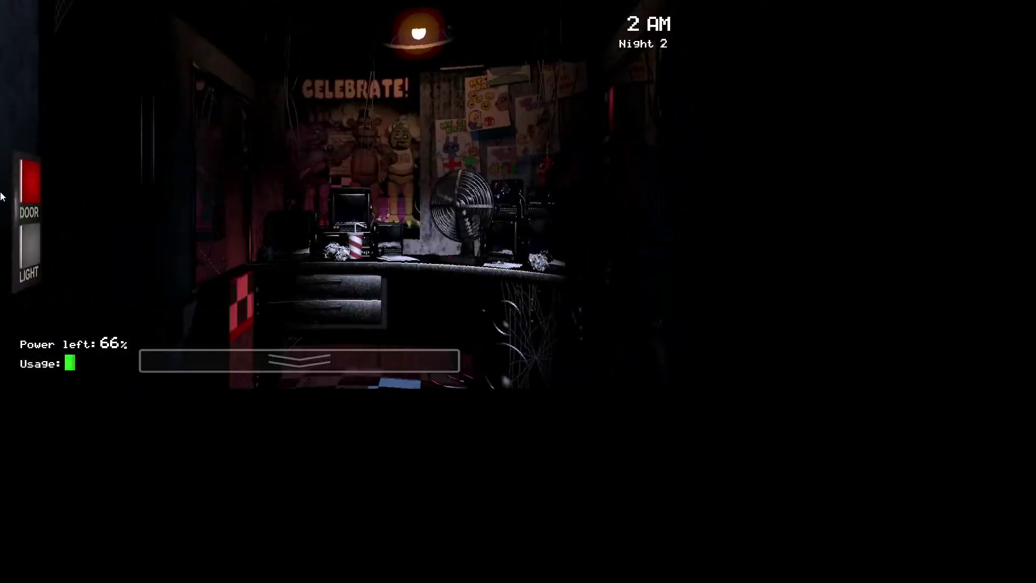
Light the left doorway, then the right doorway, then the left again
left_click(33, 260)
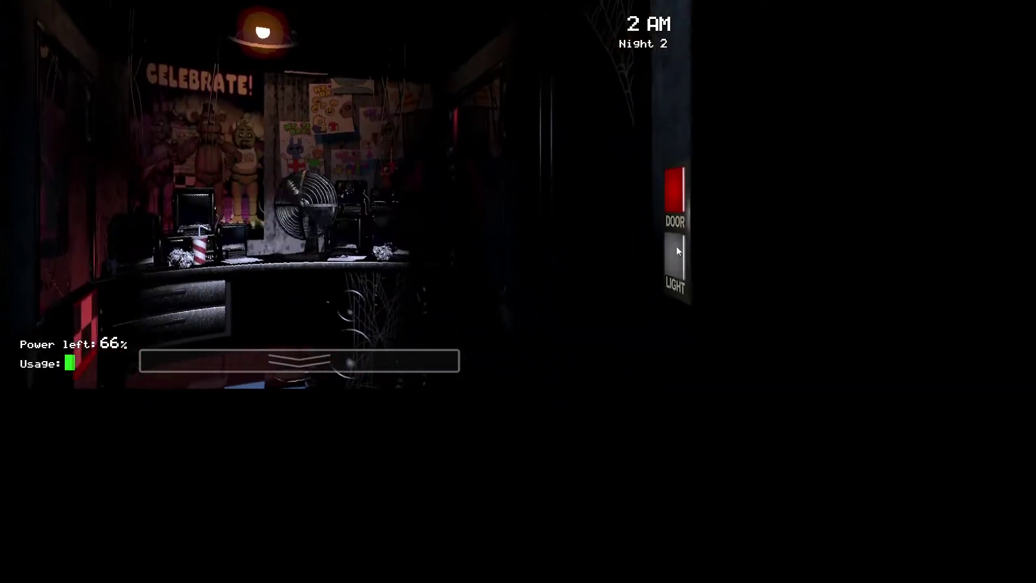
left_click(651, 255)
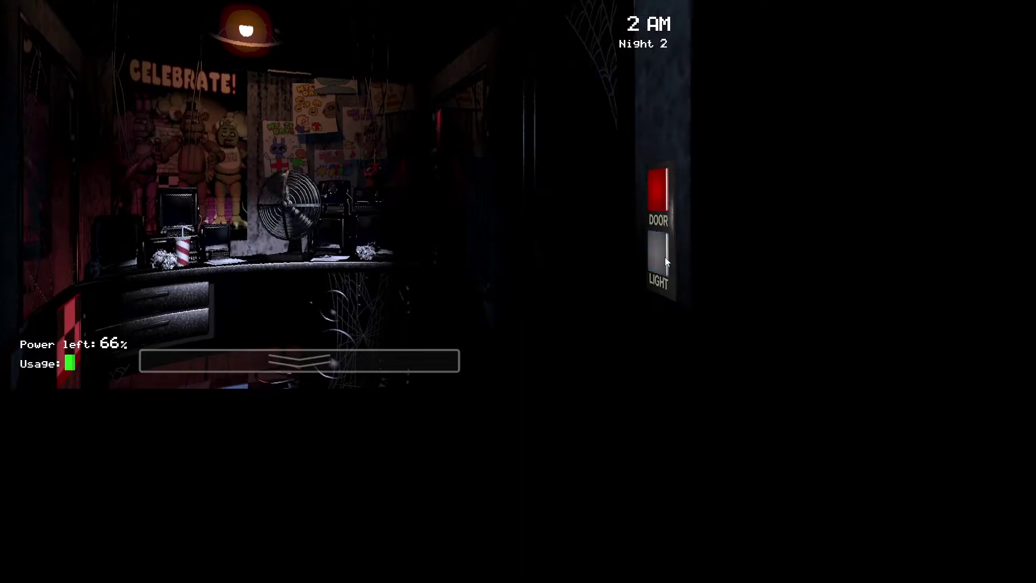
left_click(664, 257)
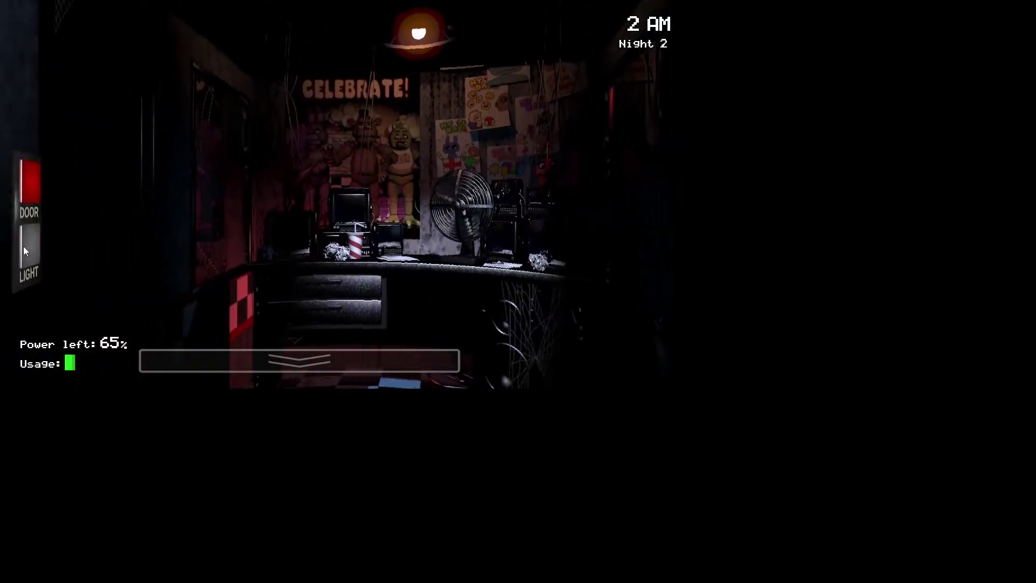
left_click(28, 245)
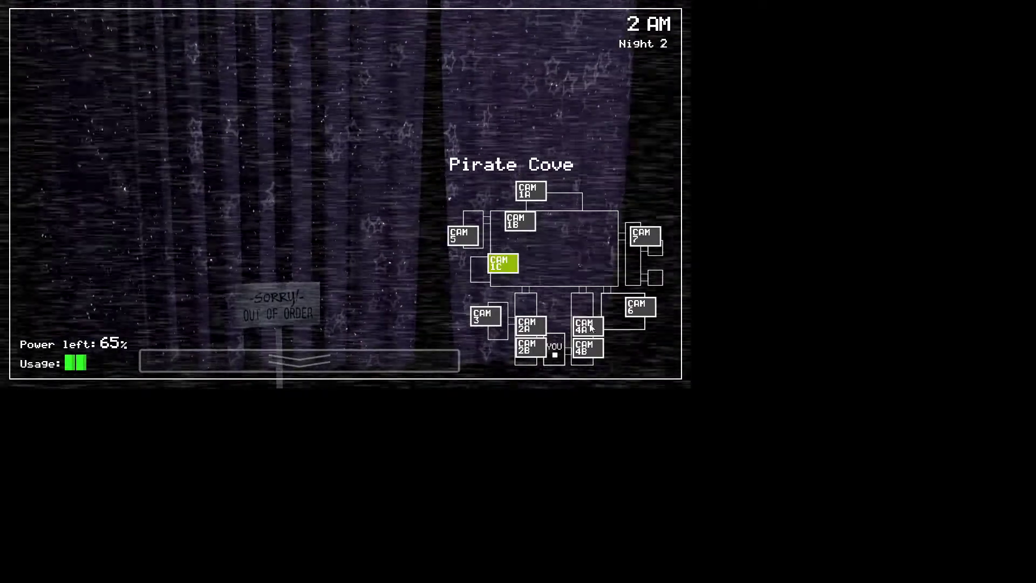
View the W. Hall Corner (CAM 2B) and West Hall (CAM 2A) feeds, then lower the monitor
left_click(584, 326)
left_click(585, 348)
left_click(527, 347)
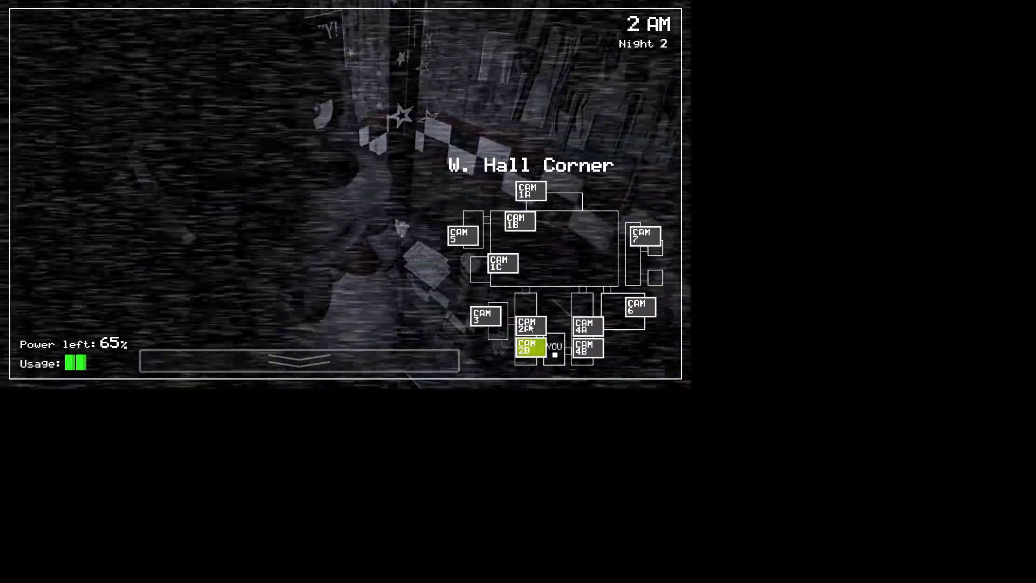
left_click(526, 325)
left_click(300, 361)
Flash the left and right hallway lights, switching the right one off
left_click(26, 240)
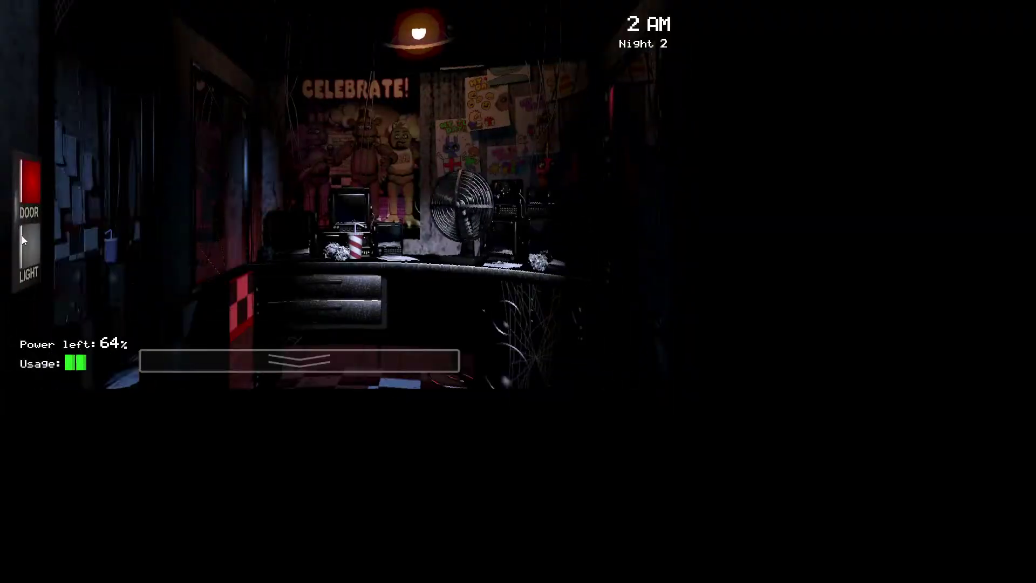
left_click(31, 242)
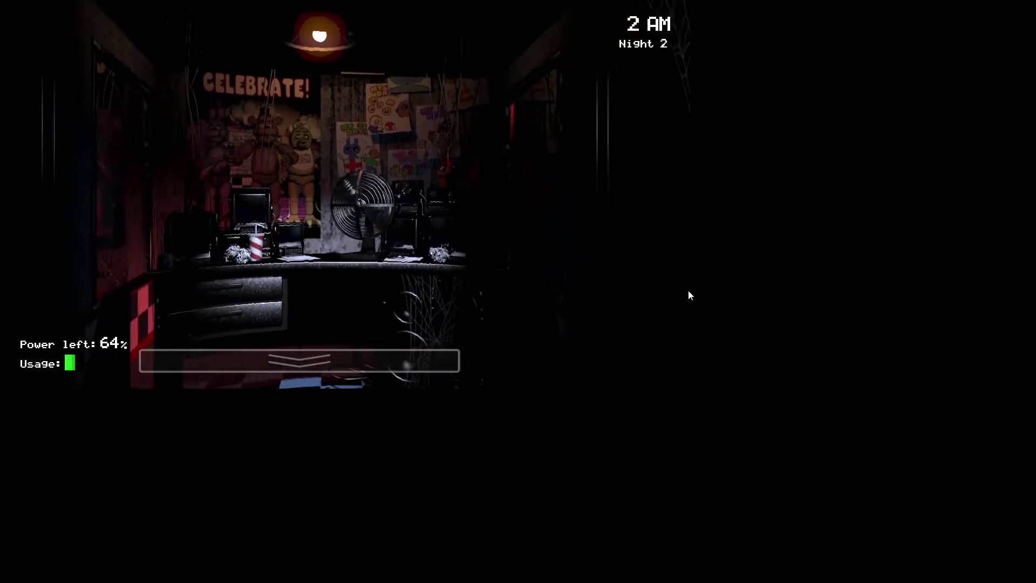
left_click(665, 259)
left_click(664, 258)
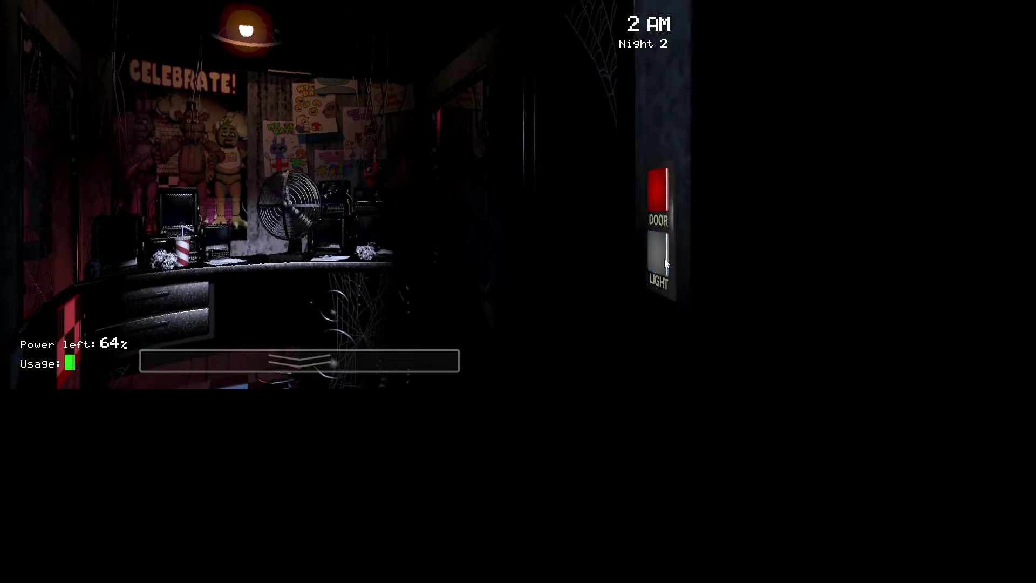
left_click(665, 258)
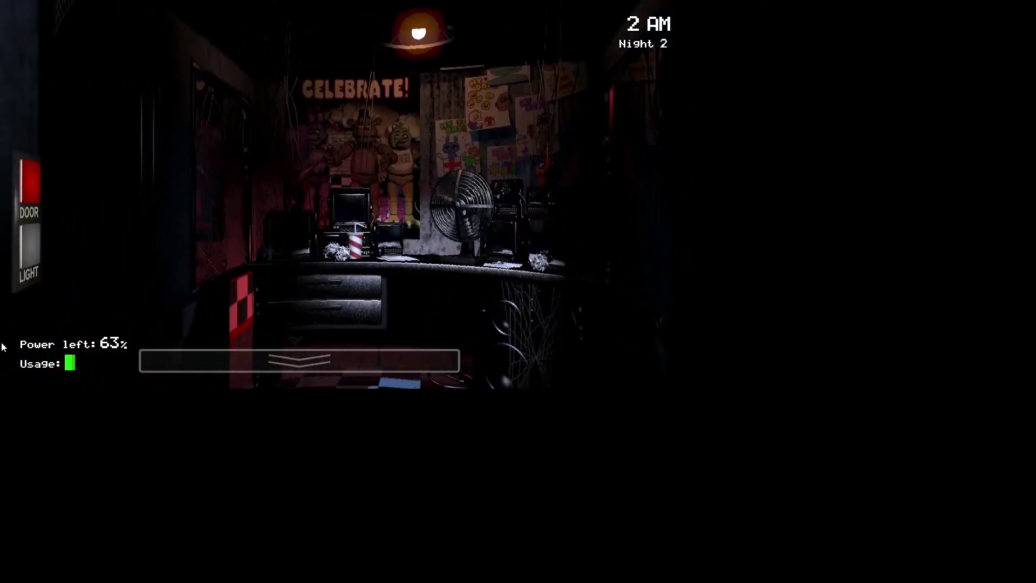
left_click(22, 257)
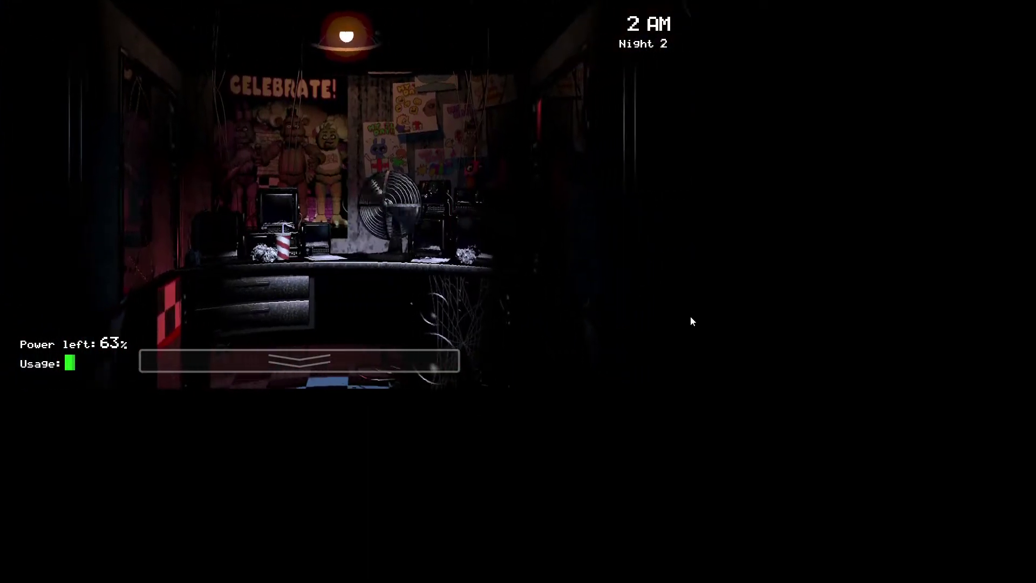
left_click(665, 277)
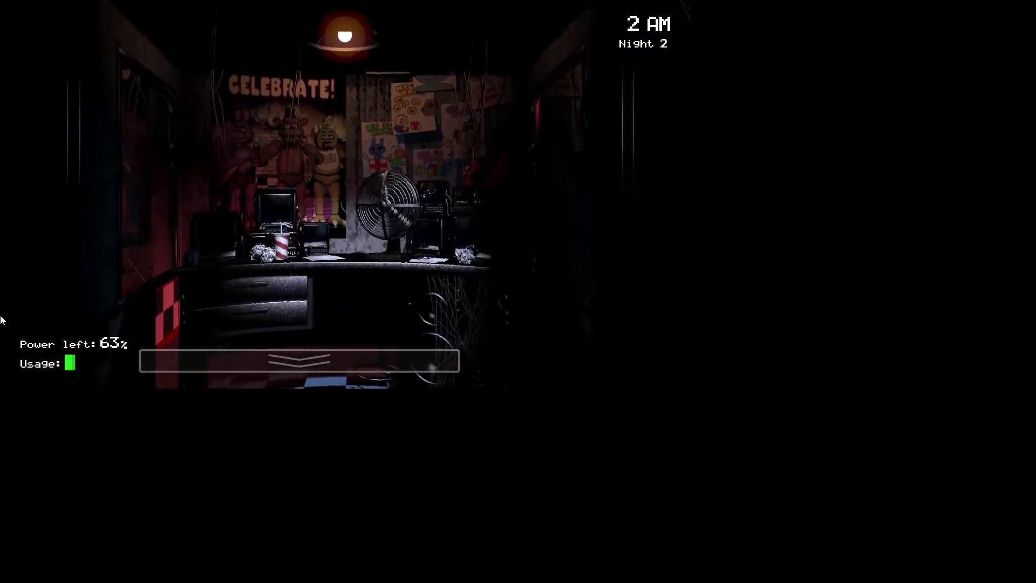
Flash both hallway lights once more, ending with the left light off
left_click(34, 258)
left_click(35, 258)
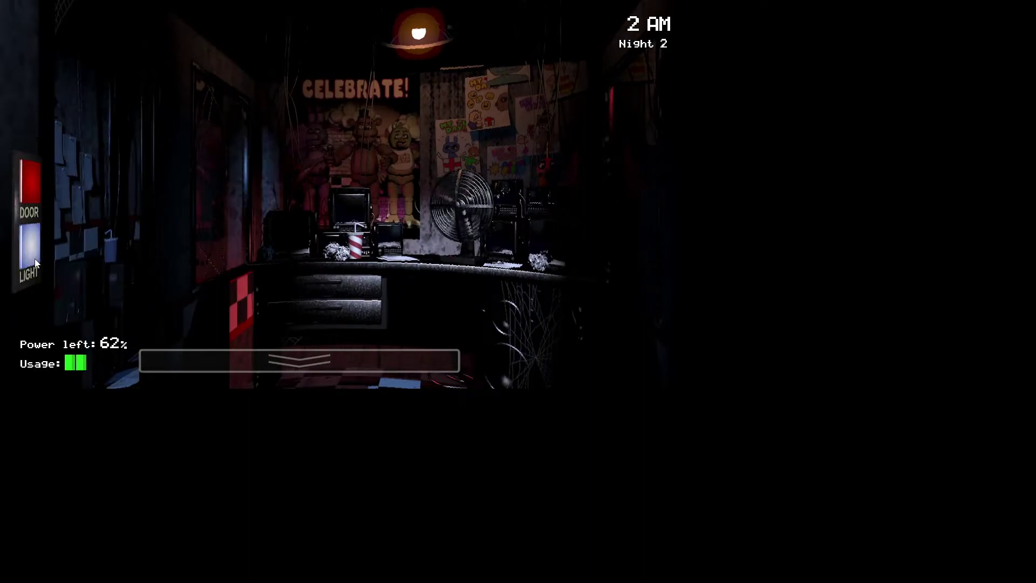
left_click(657, 267)
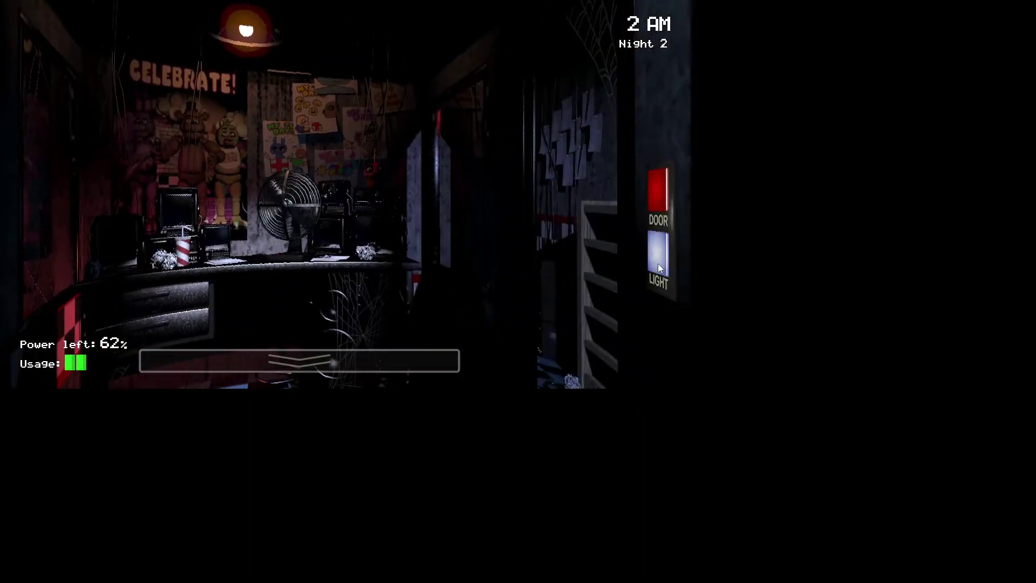
left_click(657, 267)
left_click(26, 248)
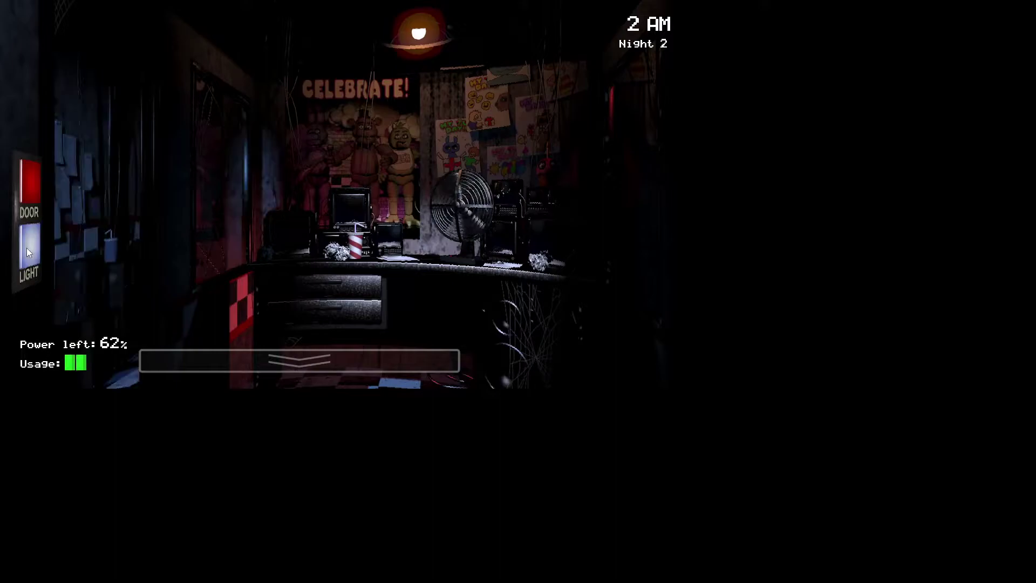
left_click(26, 247)
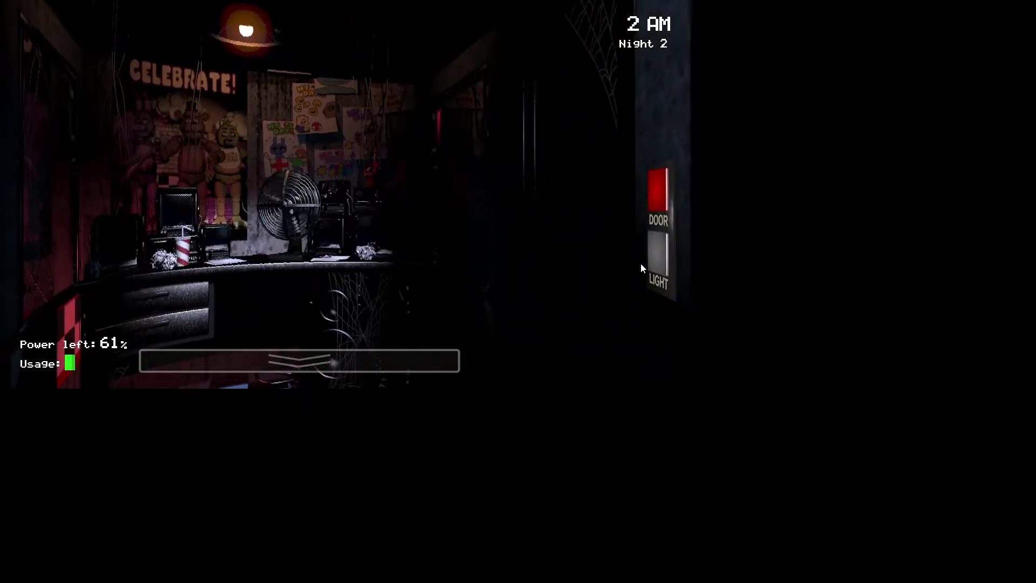
Light both hallways, operate the left door controls, and turn the left light off
left_click(662, 258)
left_click(662, 258)
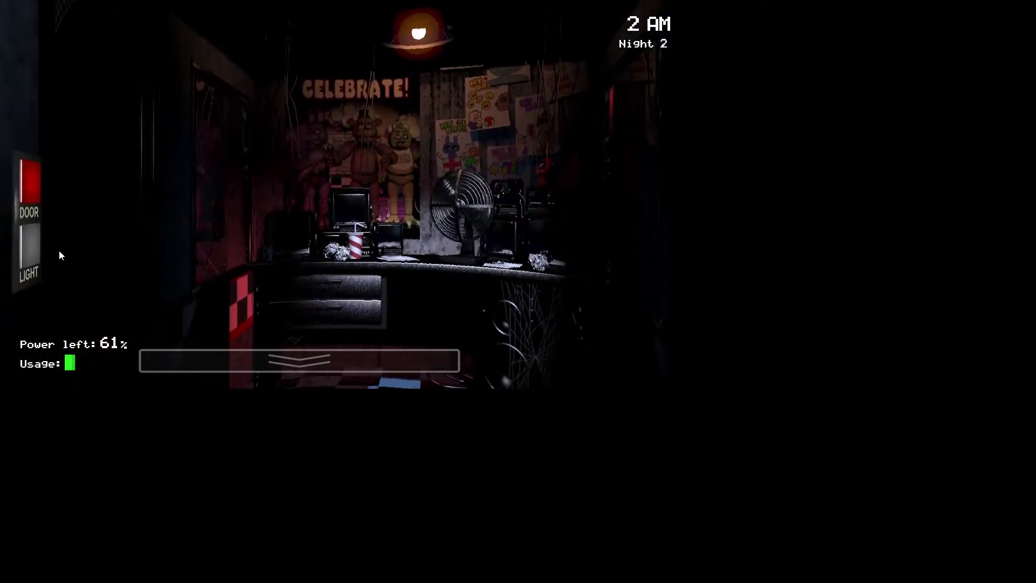
left_click(25, 242)
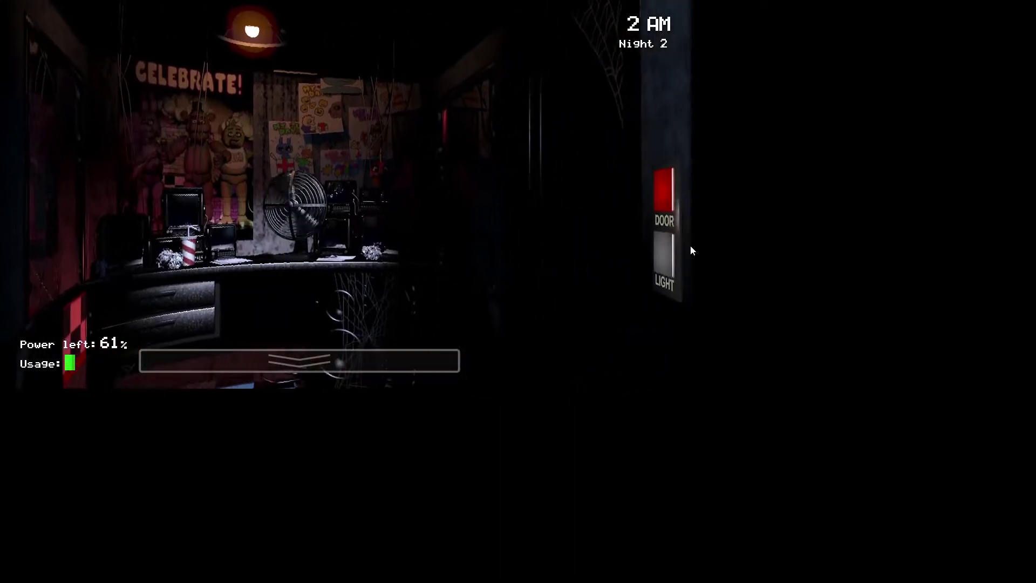
left_click(681, 262)
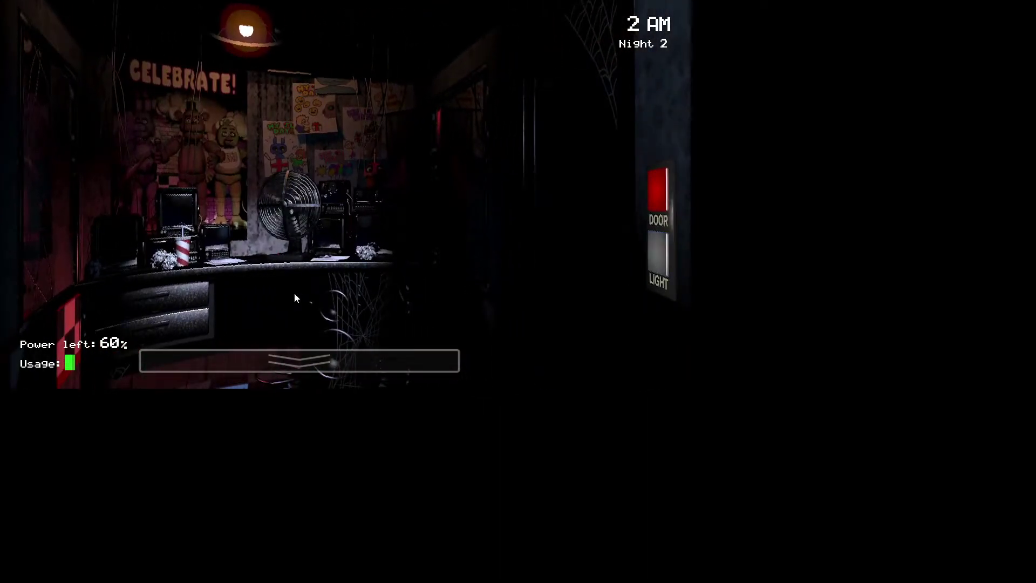
left_click(34, 237)
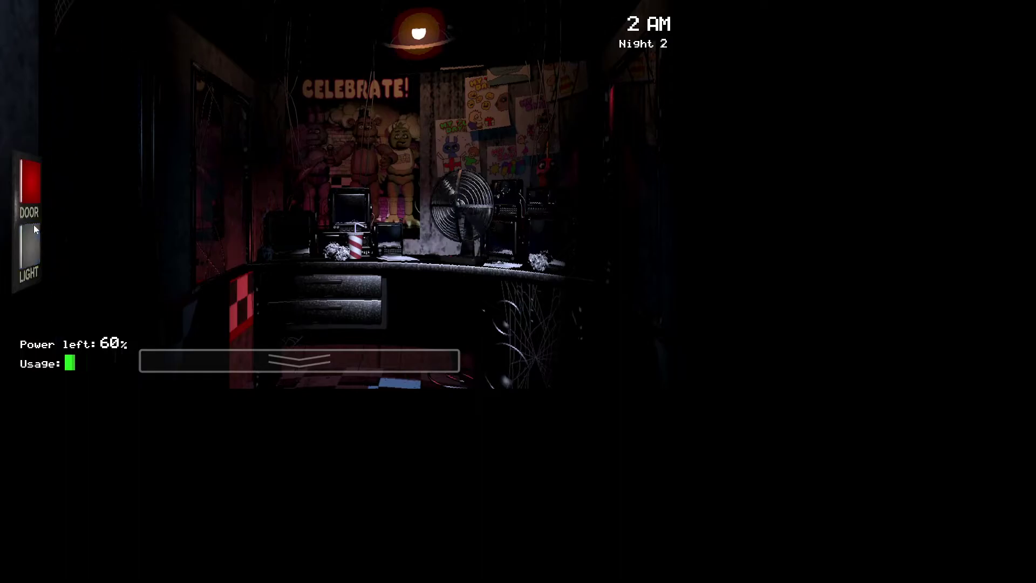
left_click(33, 182)
left_click(33, 242)
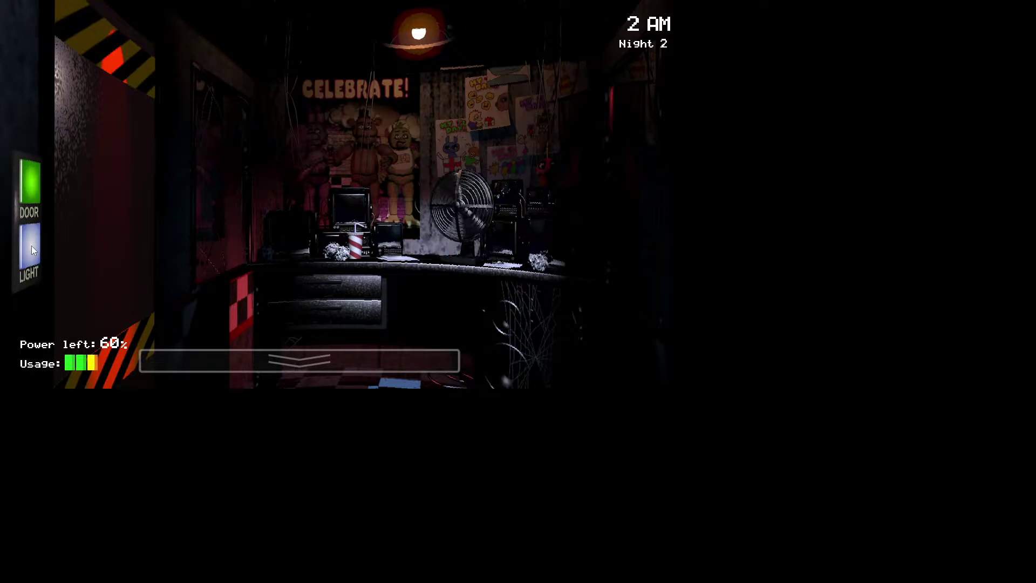
left_click(32, 246)
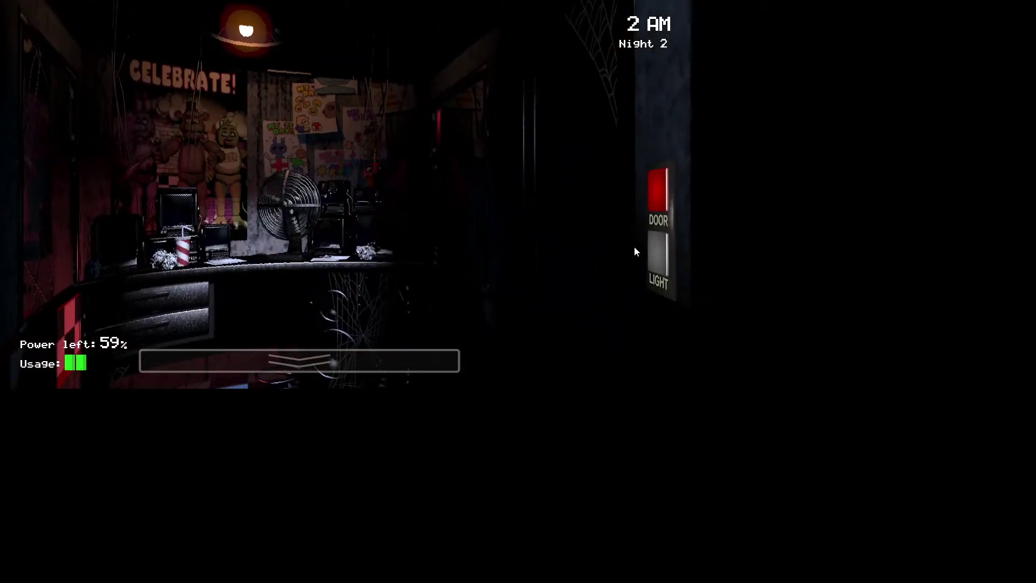
Light the right hallway, then hold the left hallway lit
left_click(655, 257)
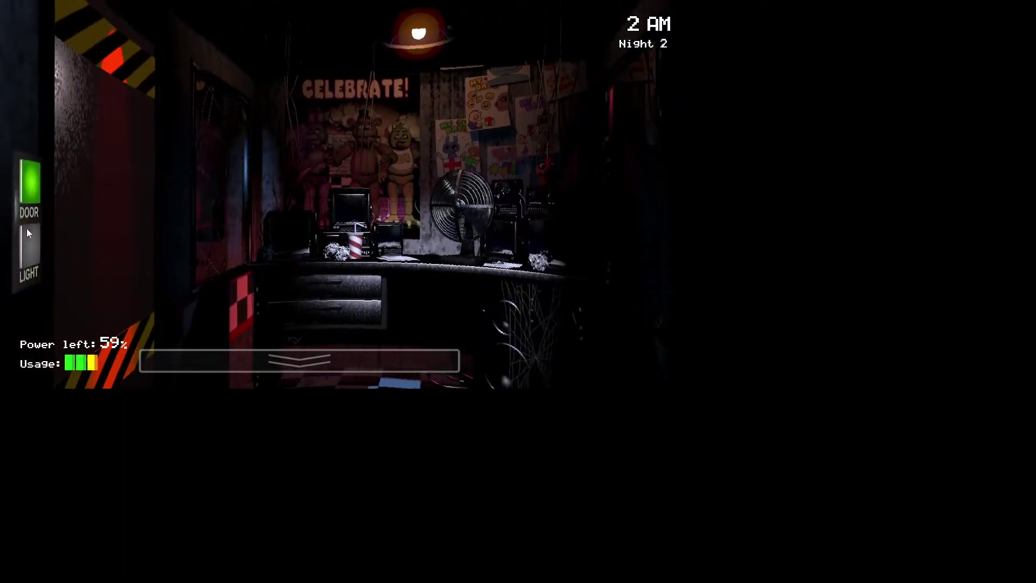
left_click(30, 182)
left_click(27, 251)
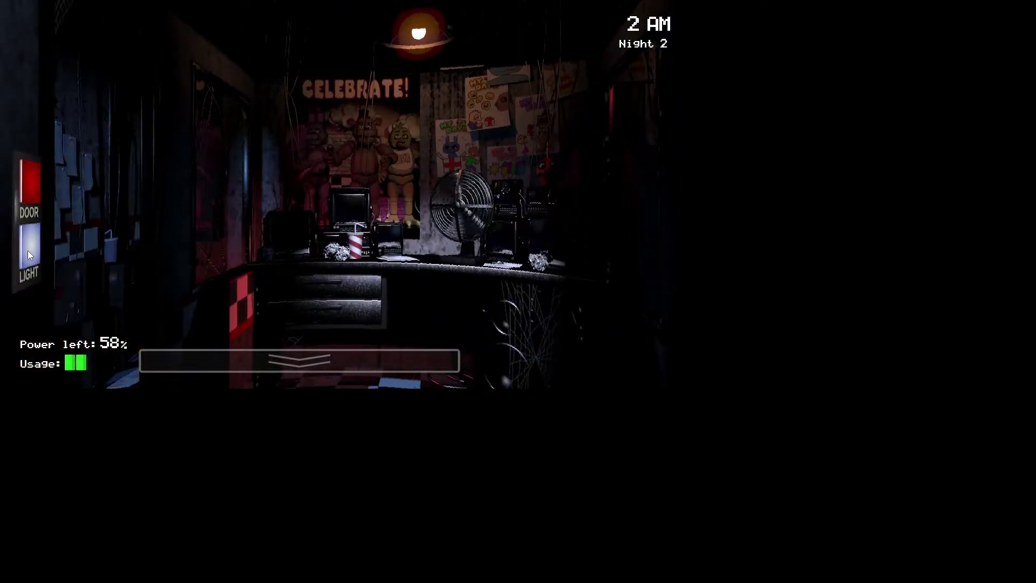
left_click(36, 261)
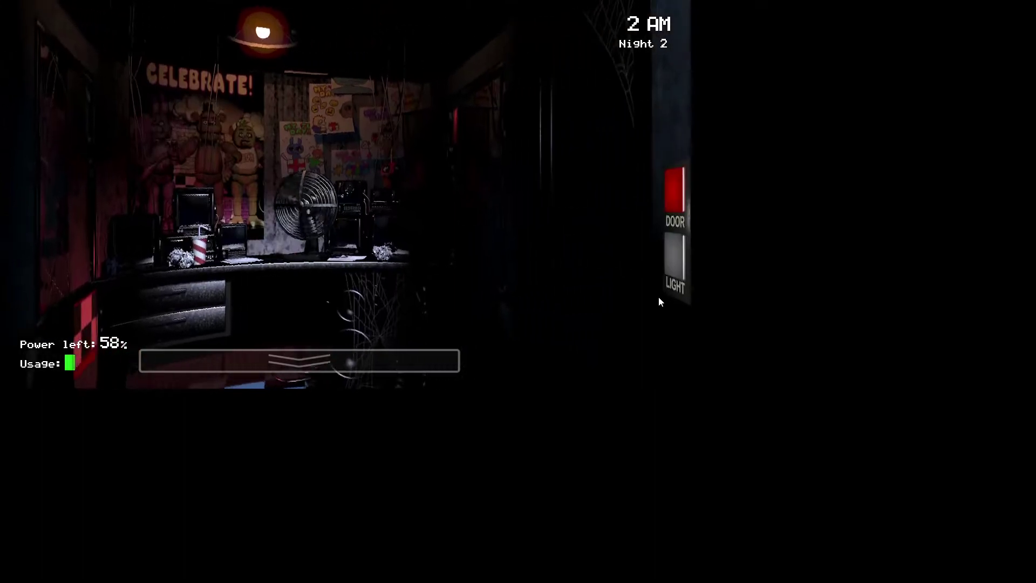
left_click(670, 266)
Check both hallways, glance at Pirate Cove, lower the monitor, and relight the hallway
left_click(13, 249)
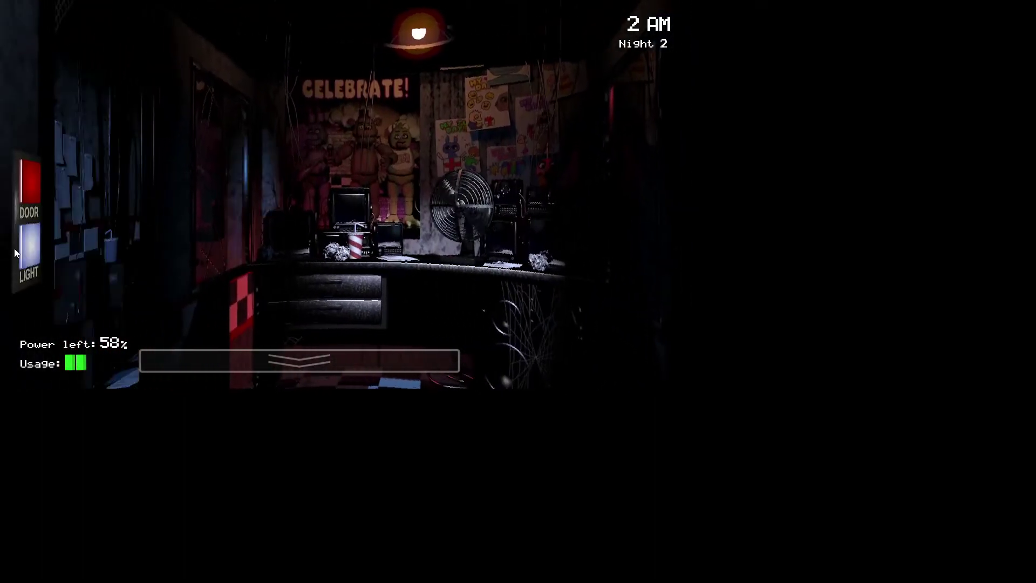
left_click(680, 263)
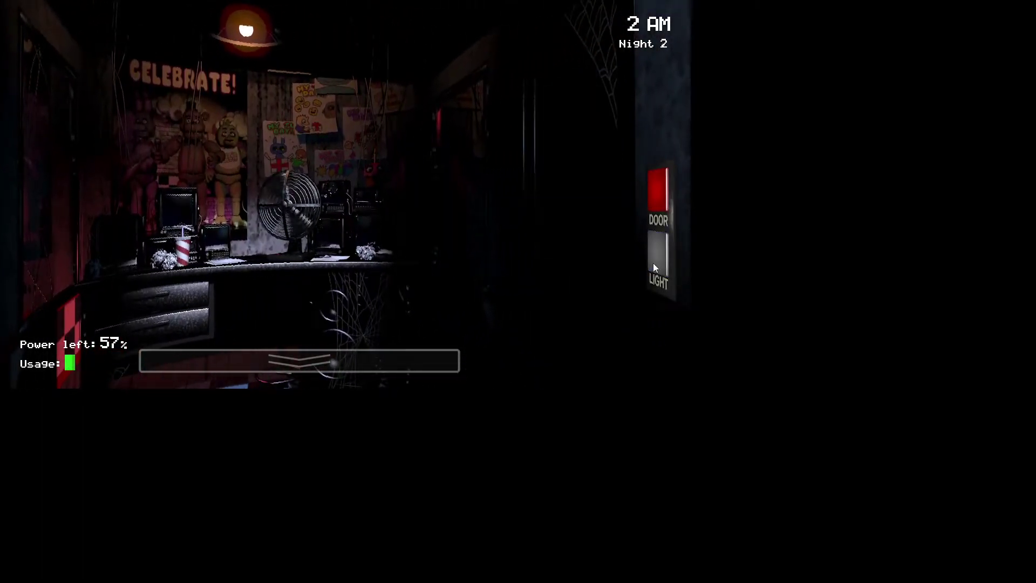
left_click(300, 360)
left_click(300, 360)
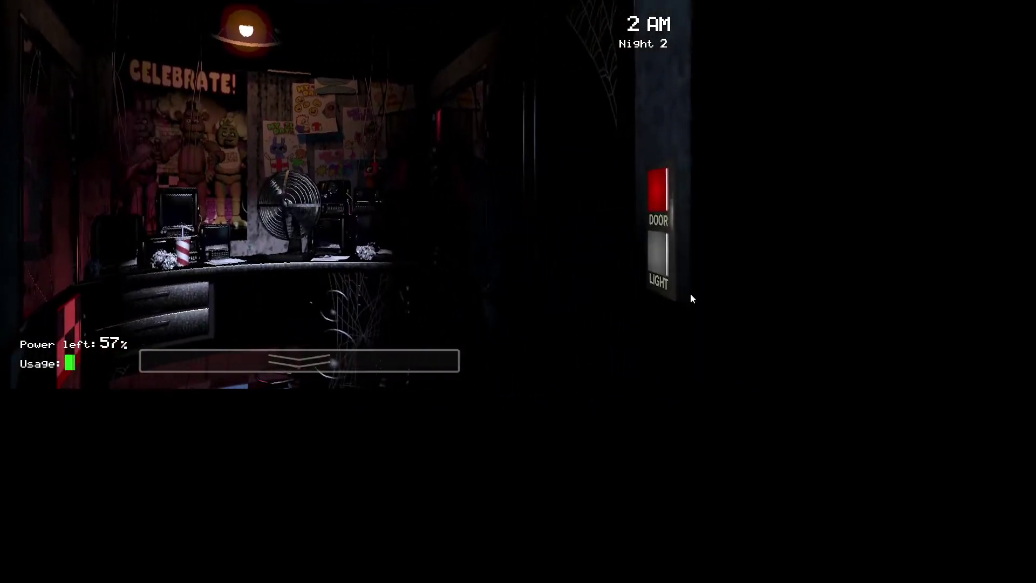
left_click(666, 275)
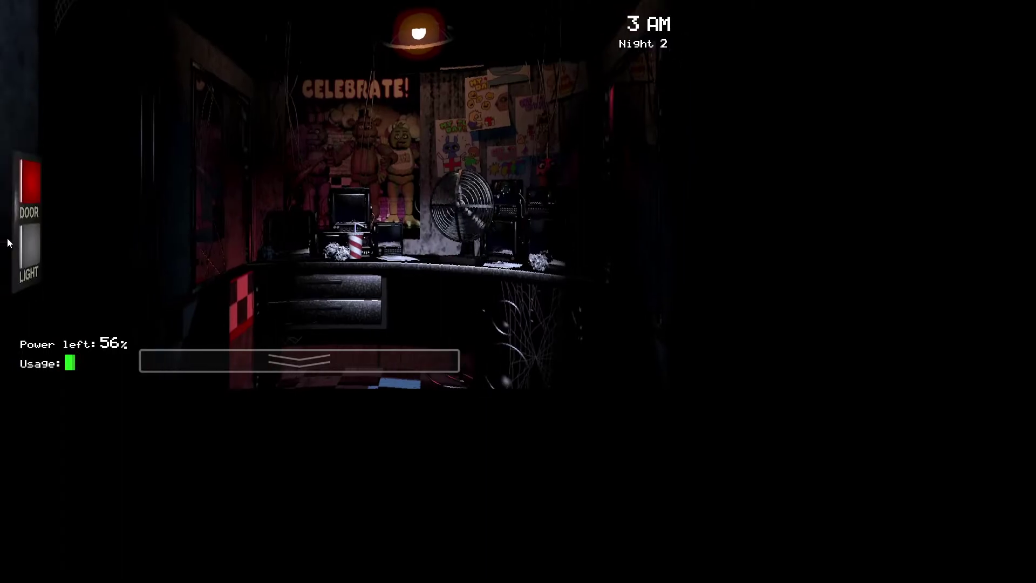
Flash the left and right hallway lights and glance at Pirate Cove on the monitor
left_click(23, 237)
left_click(23, 238)
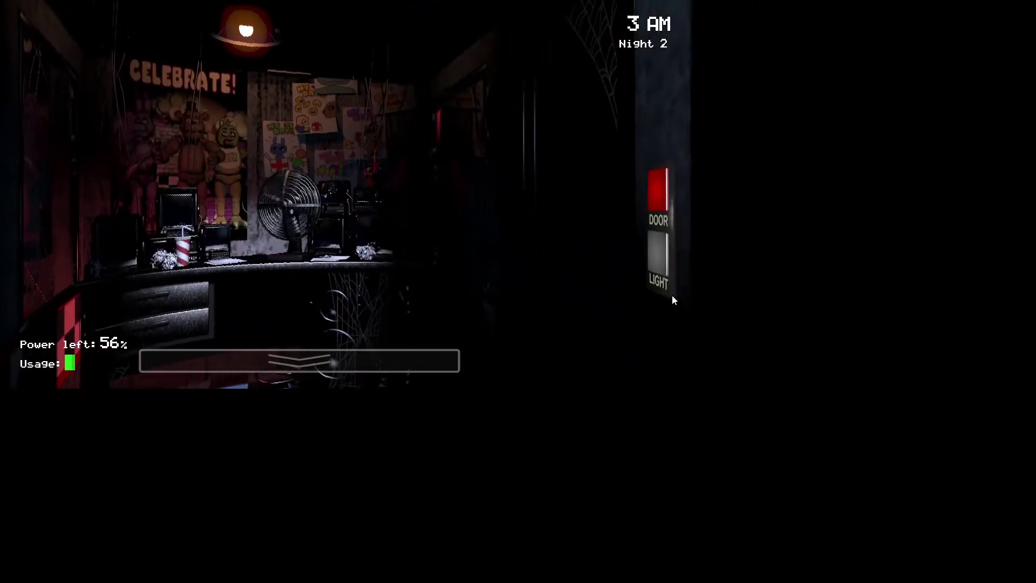
left_click(660, 259)
left_click_drag(663, 262, 307, 356)
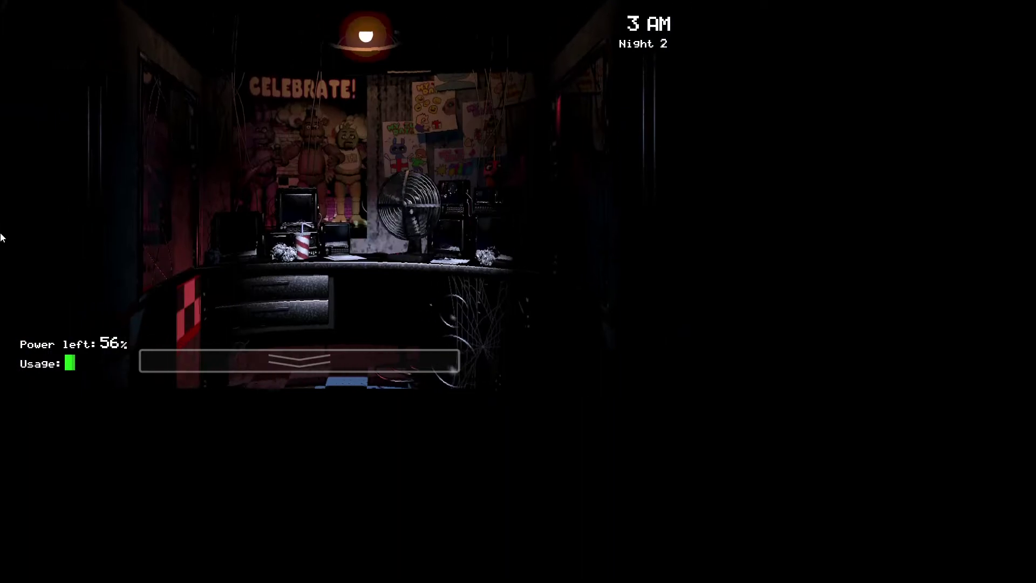
left_click(25, 239)
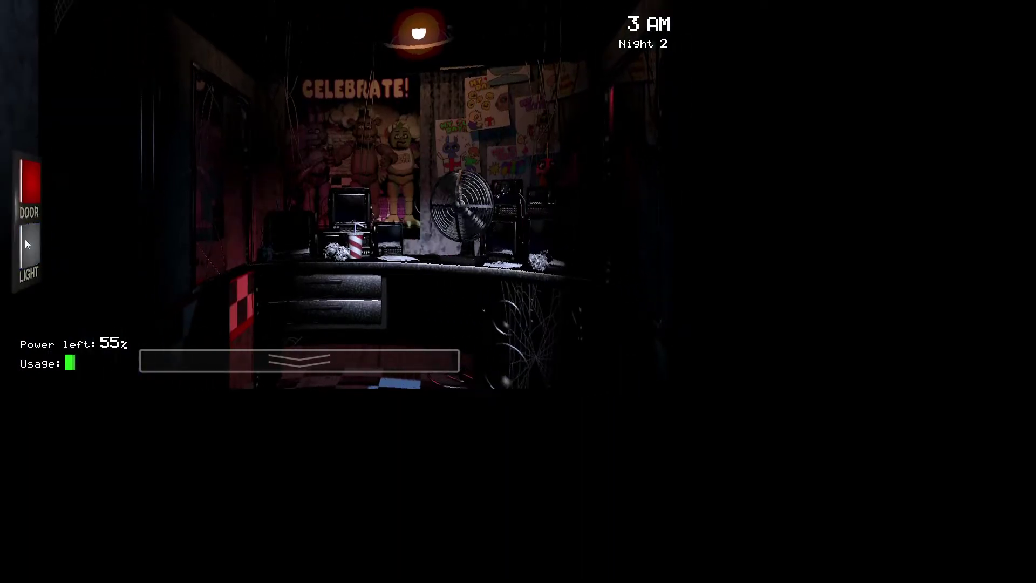
left_click(647, 260)
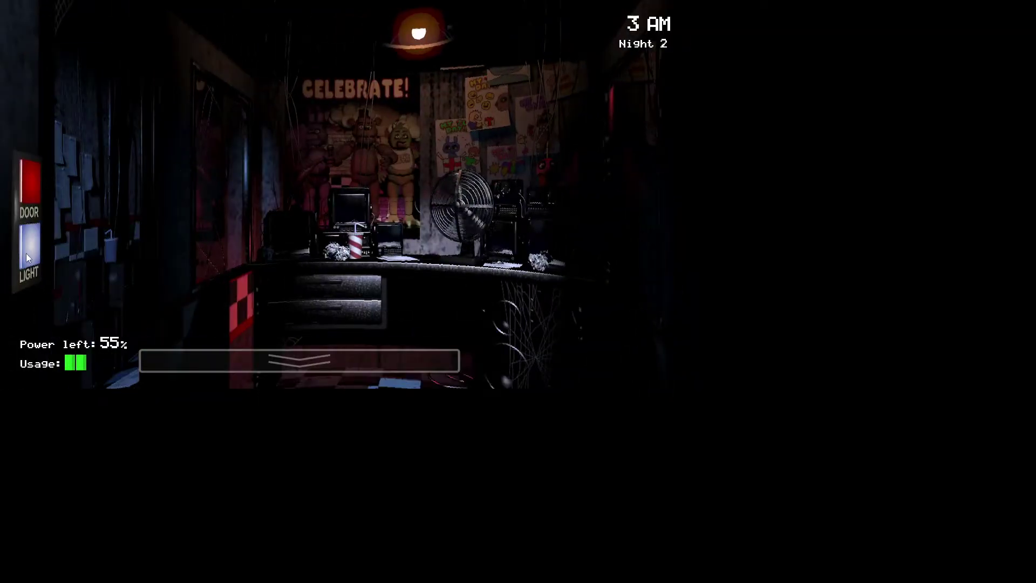
Recheck both hallways, look at Pirate Cove on camera, then return to the office
left_click(26, 254)
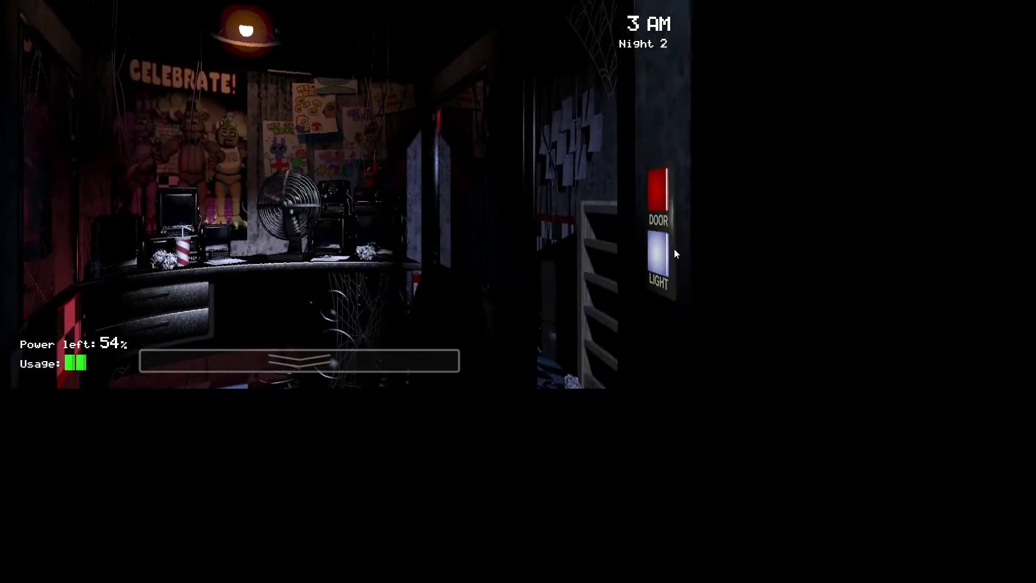
left_click(668, 257)
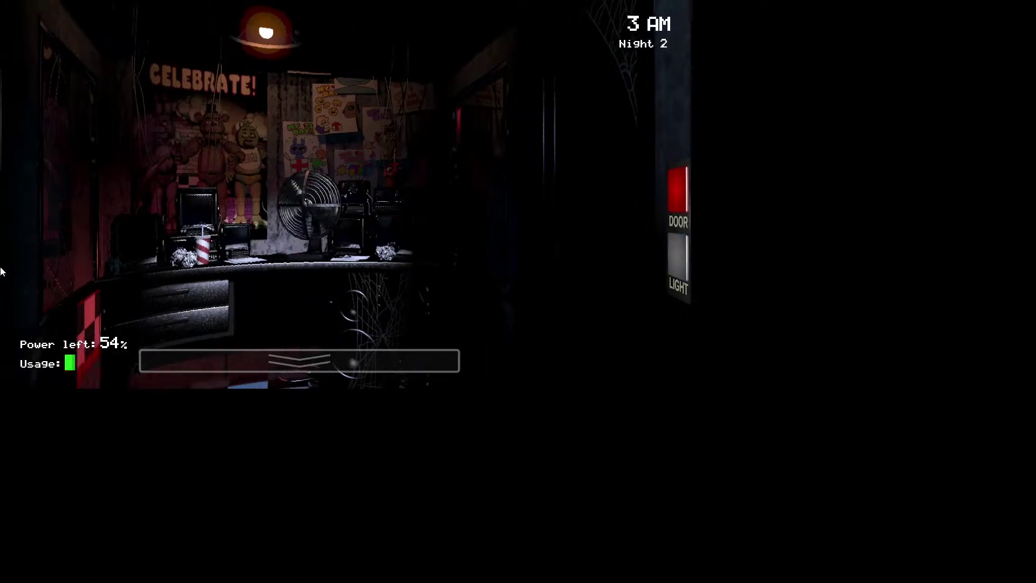
left_click(30, 255)
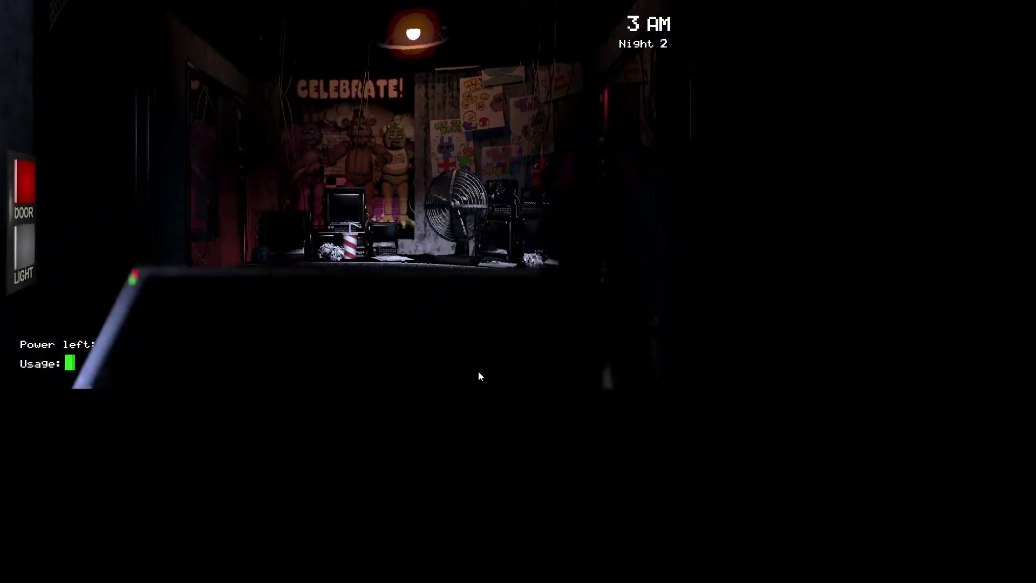
left_click(478, 371)
left_click(360, 356)
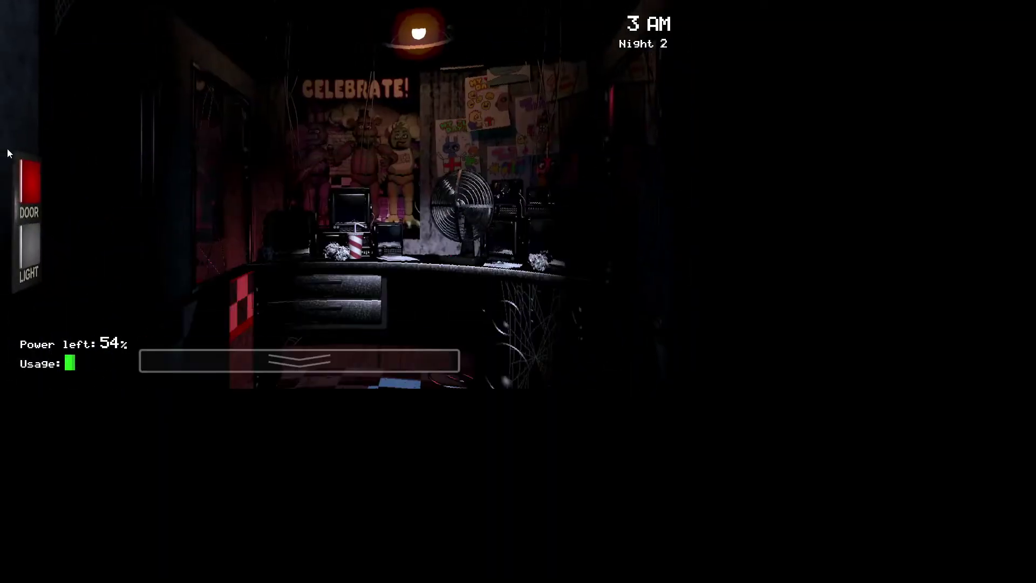
left_click(21, 237)
Alternate quick left and right hallway light checks
left_click(23, 240)
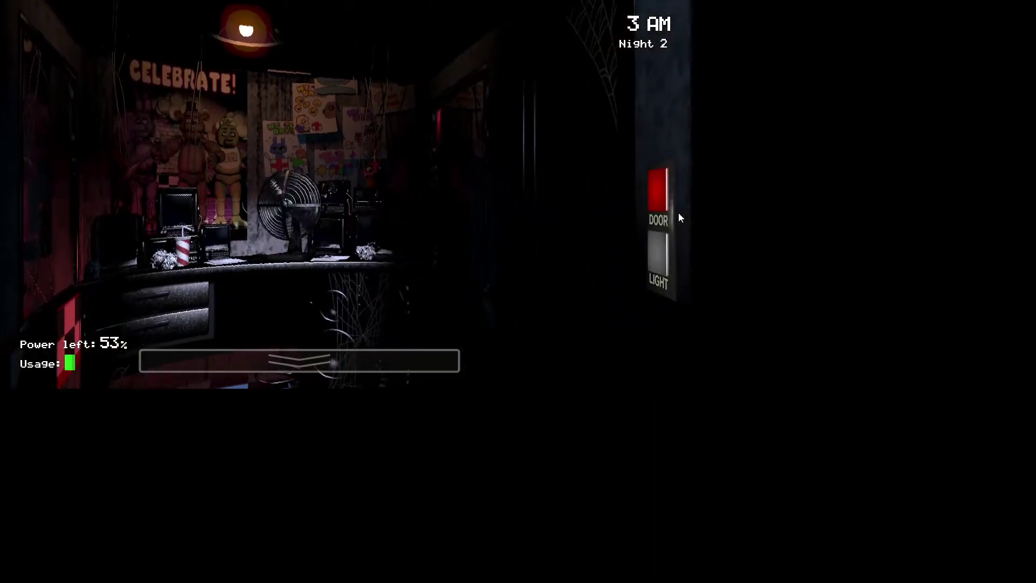
left_click(660, 275)
left_click(662, 261)
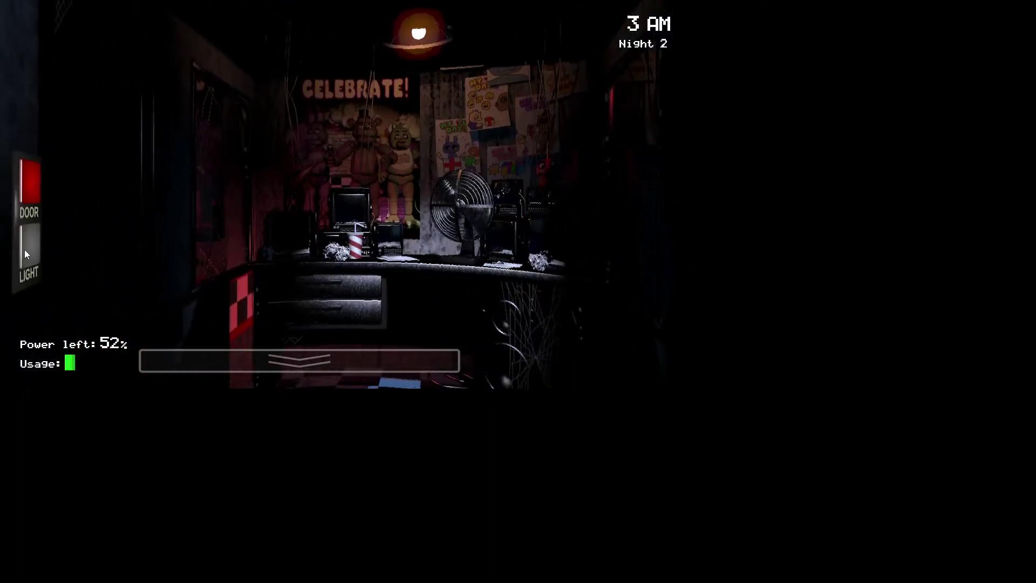
left_click(25, 249)
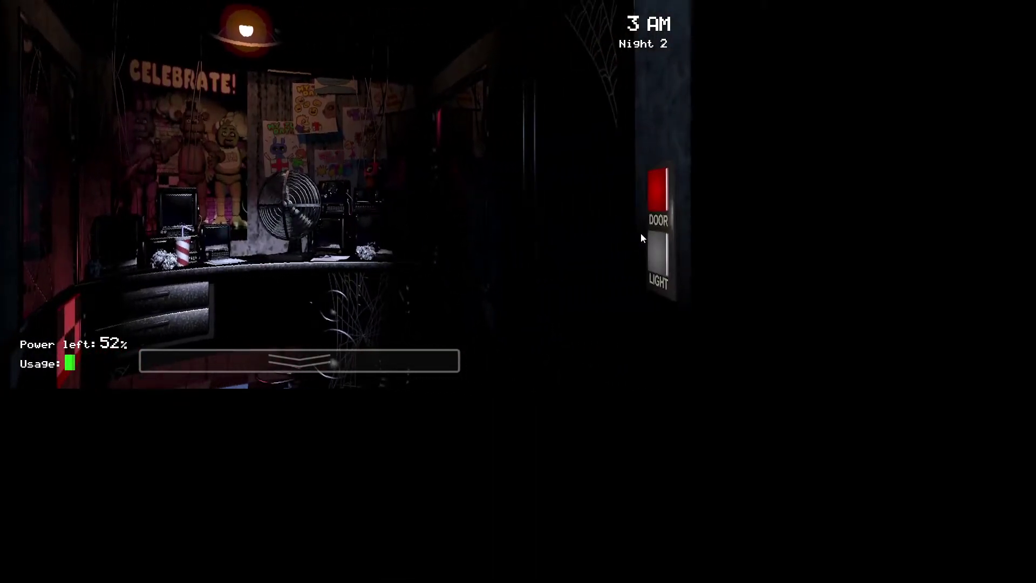
left_click(653, 251)
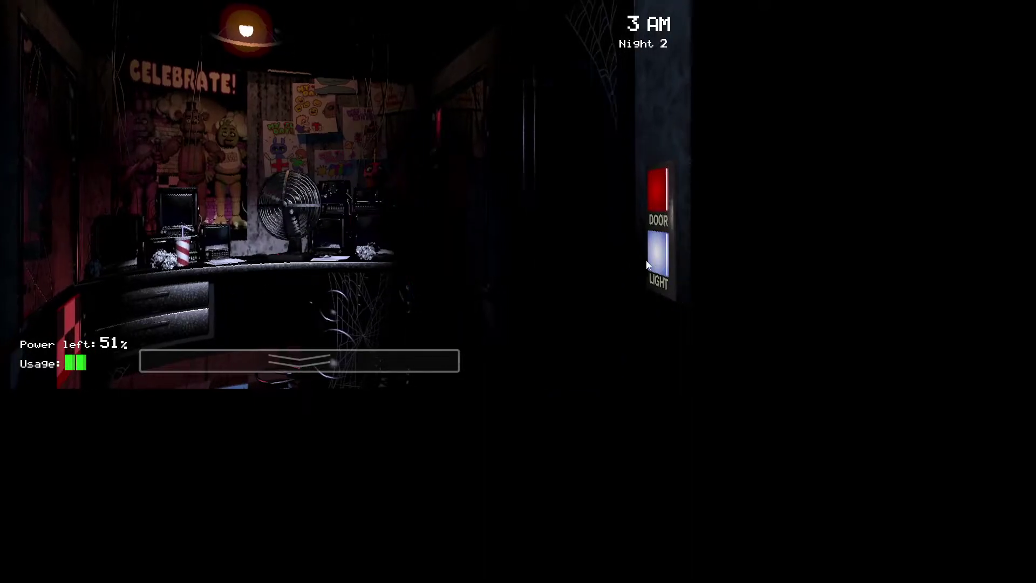
left_click(648, 264)
left_click(35, 241)
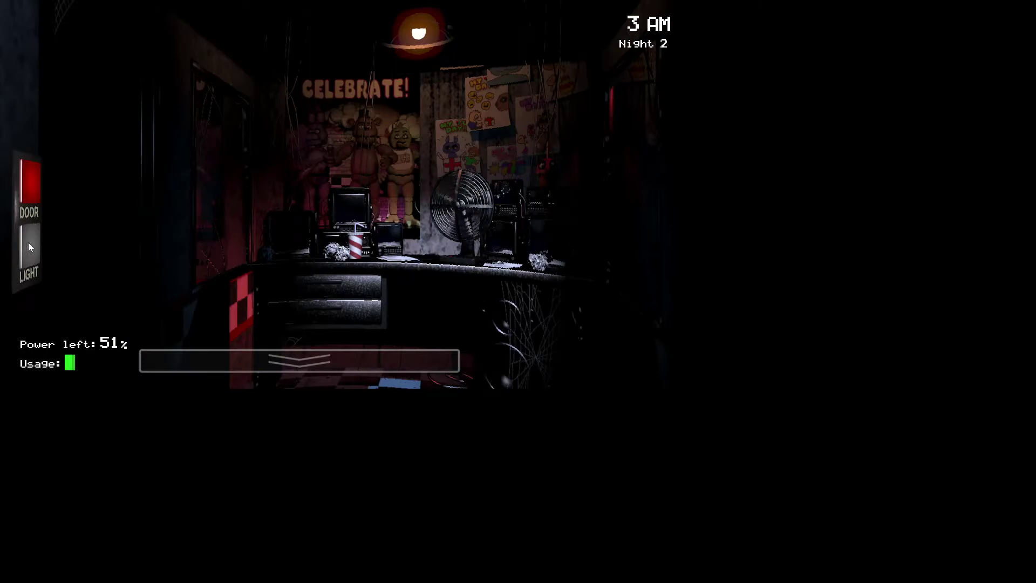
Keep flashing the left and right hallway lights in turn
left_click(28, 242)
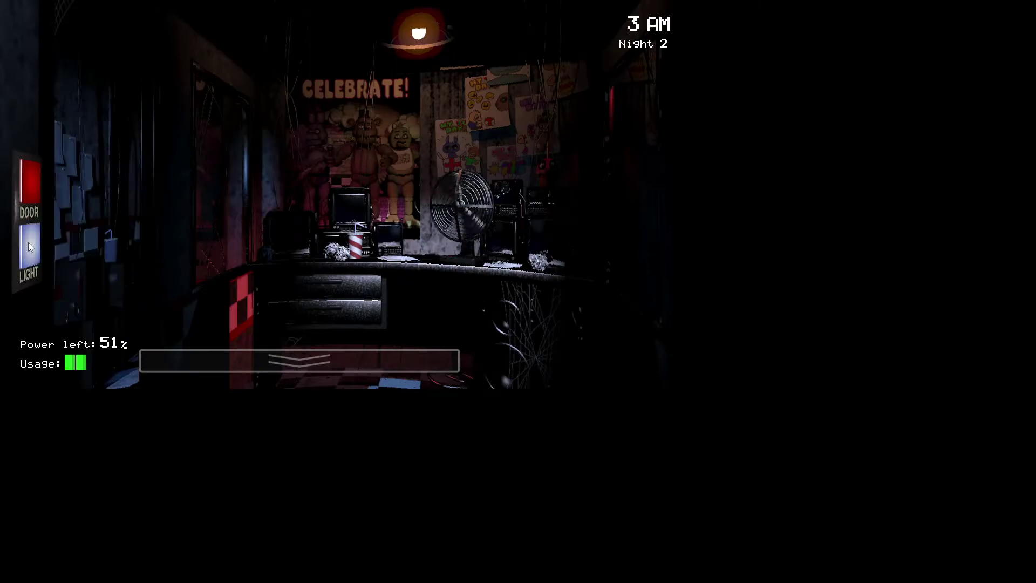
left_click(668, 248)
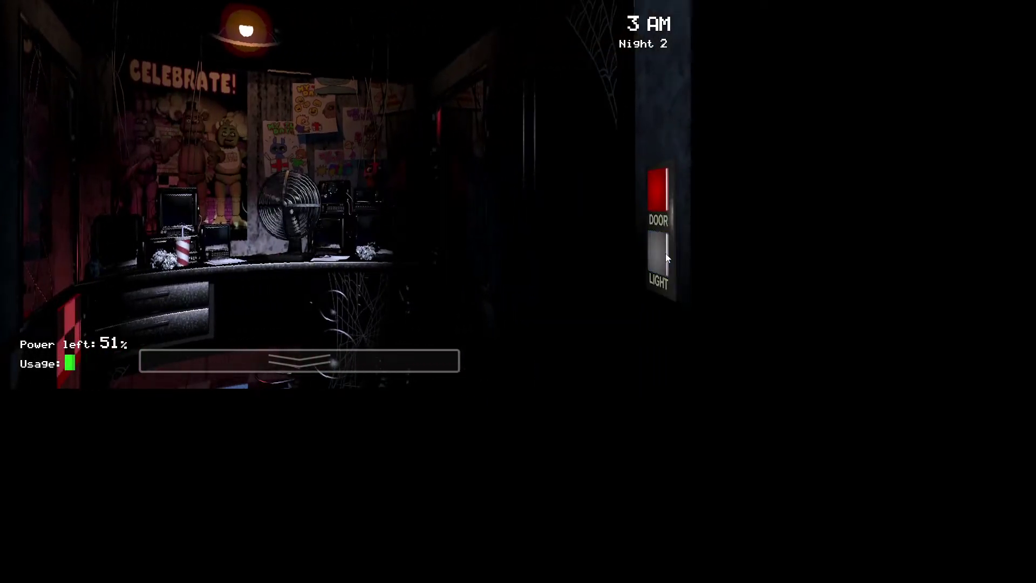
left_click(665, 254)
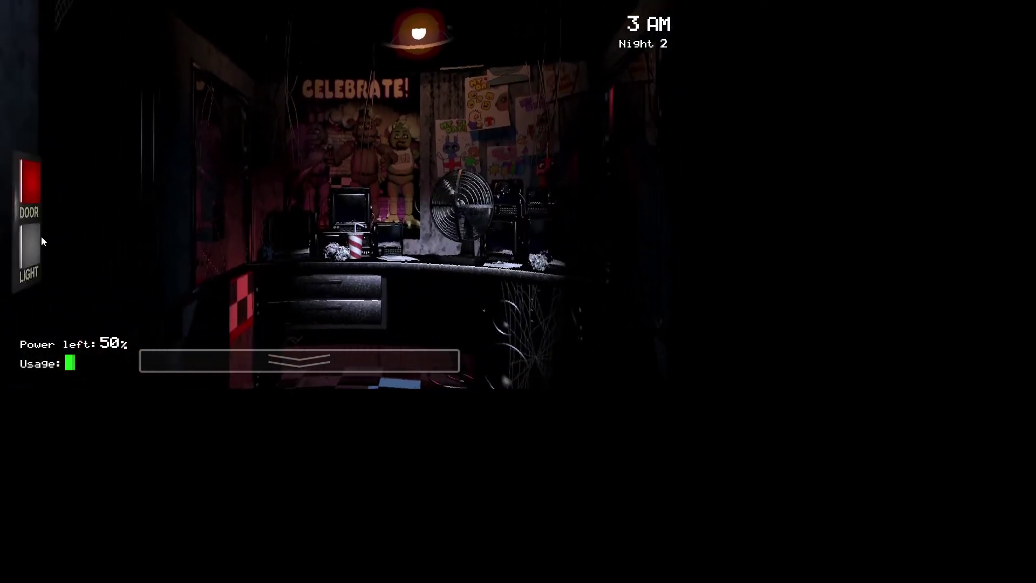
left_click(41, 239)
left_click(657, 253)
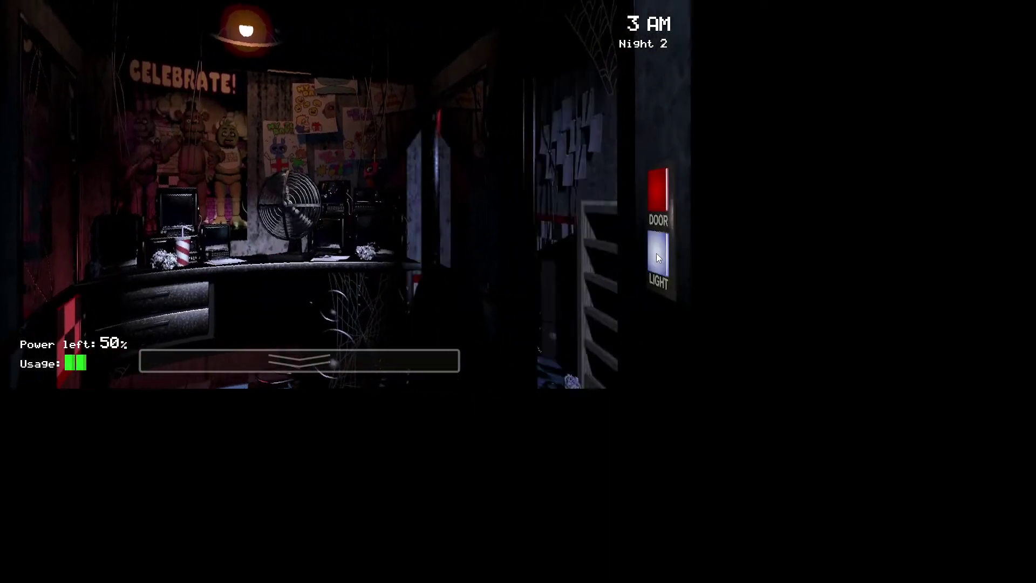
left_click(659, 253)
left_click(32, 242)
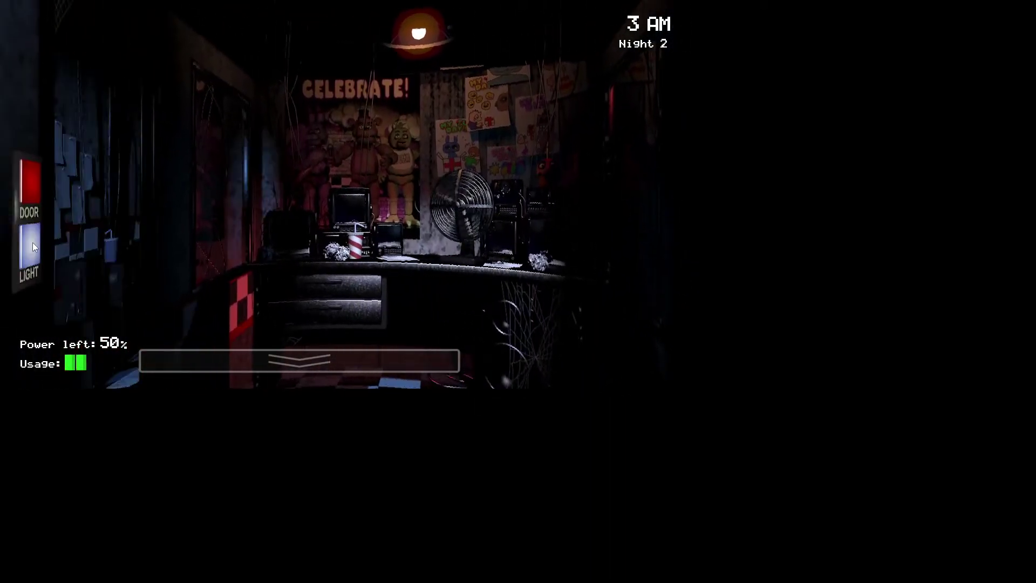
Flash the right hallway, then light the left to reveal Bonnie and shut the left door
left_click(663, 260)
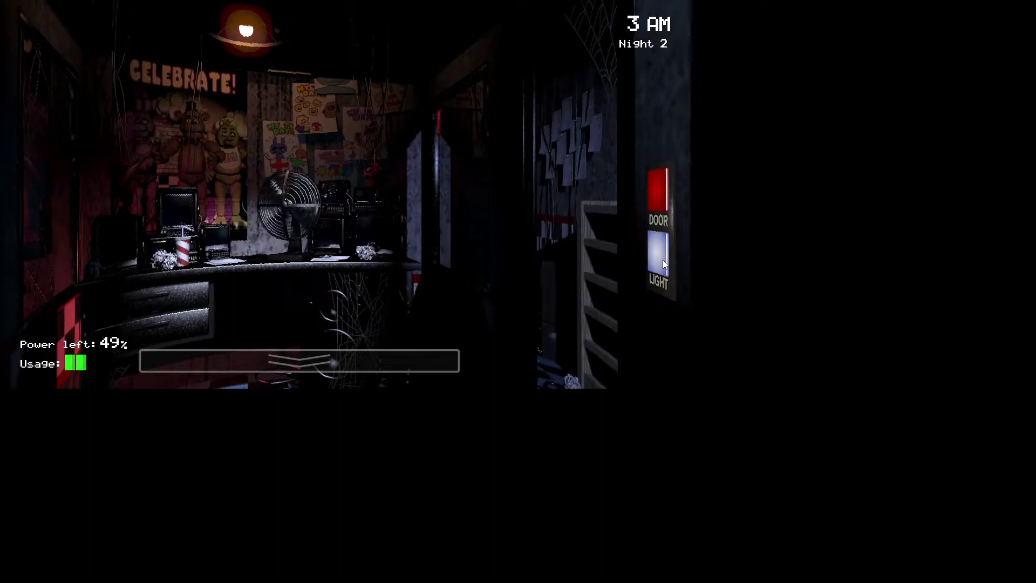
left_click(663, 260)
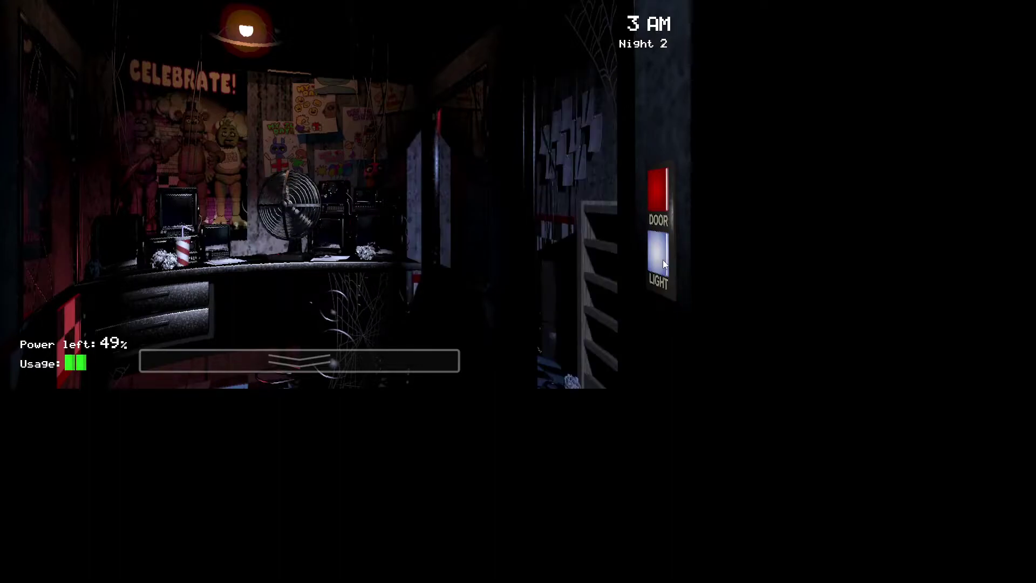
left_click(663, 259)
left_click(31, 235)
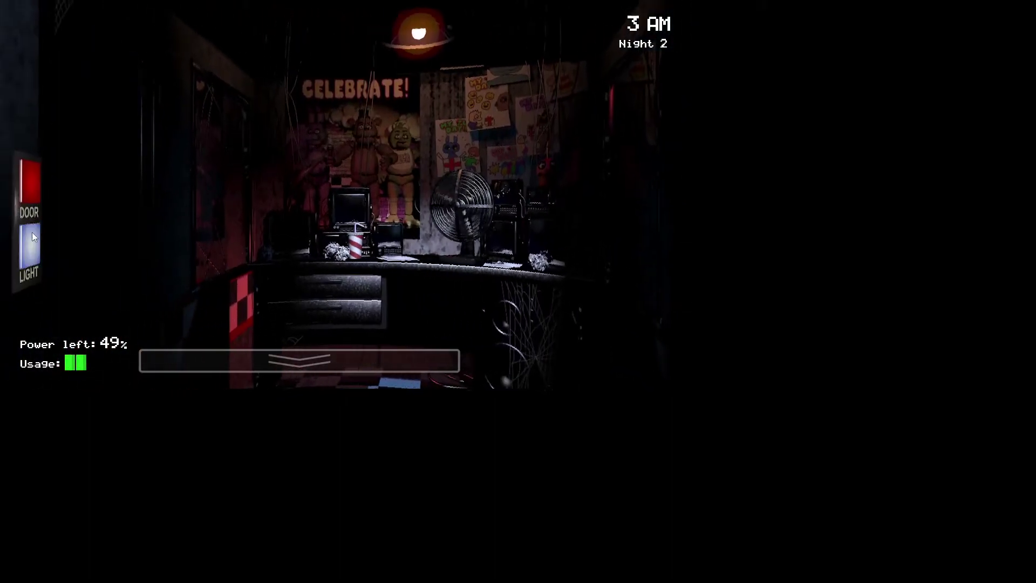
left_click(30, 184)
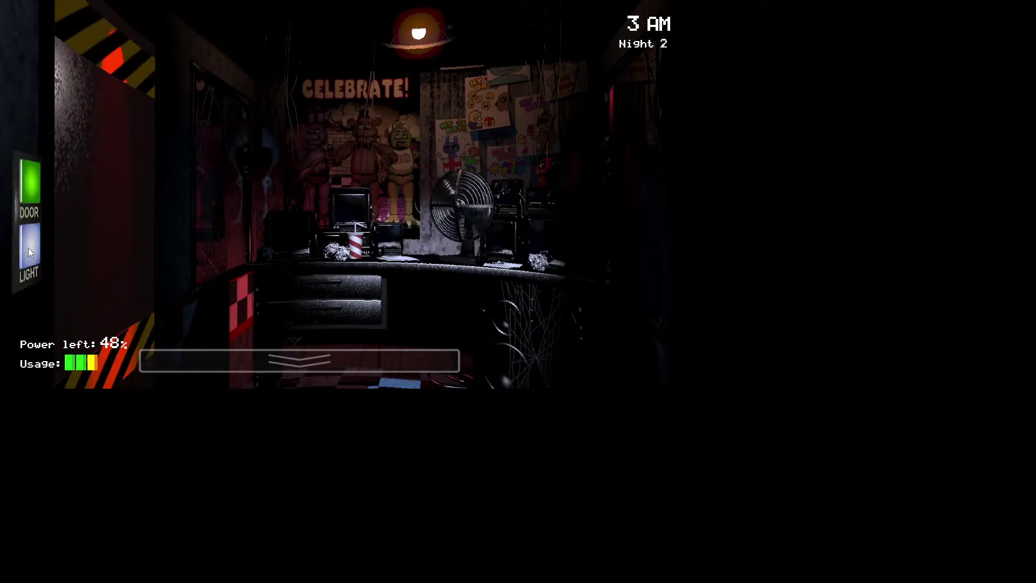
Turn off the left light and flash the right and left hallway lights
left_click(28, 247)
left_click(665, 261)
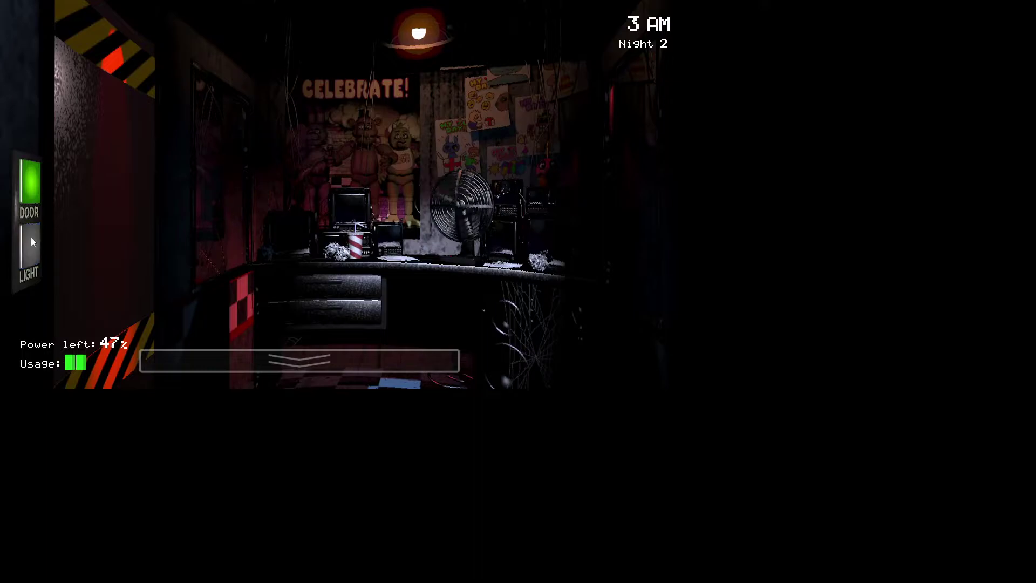
left_click(649, 264)
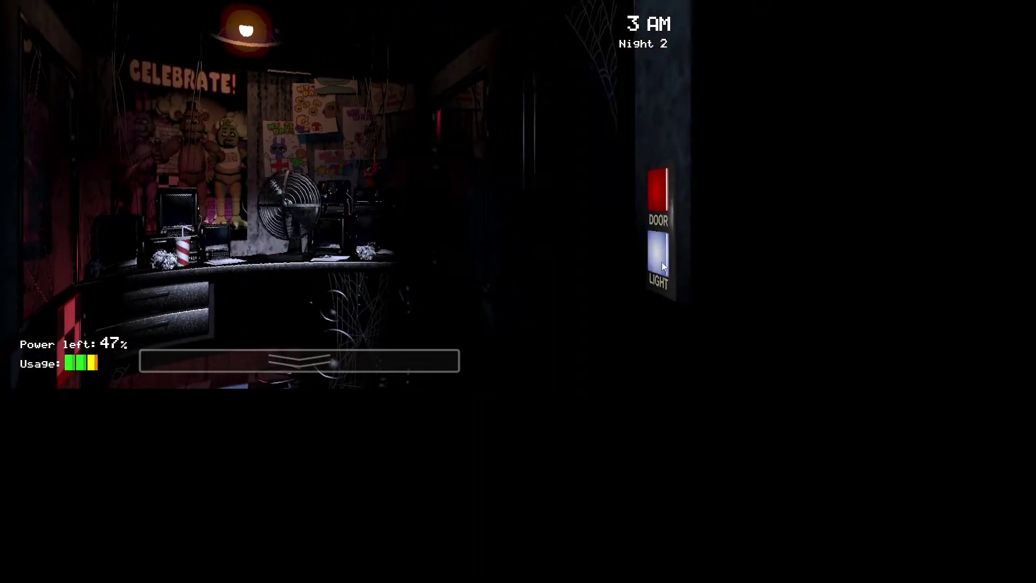
left_click(661, 261)
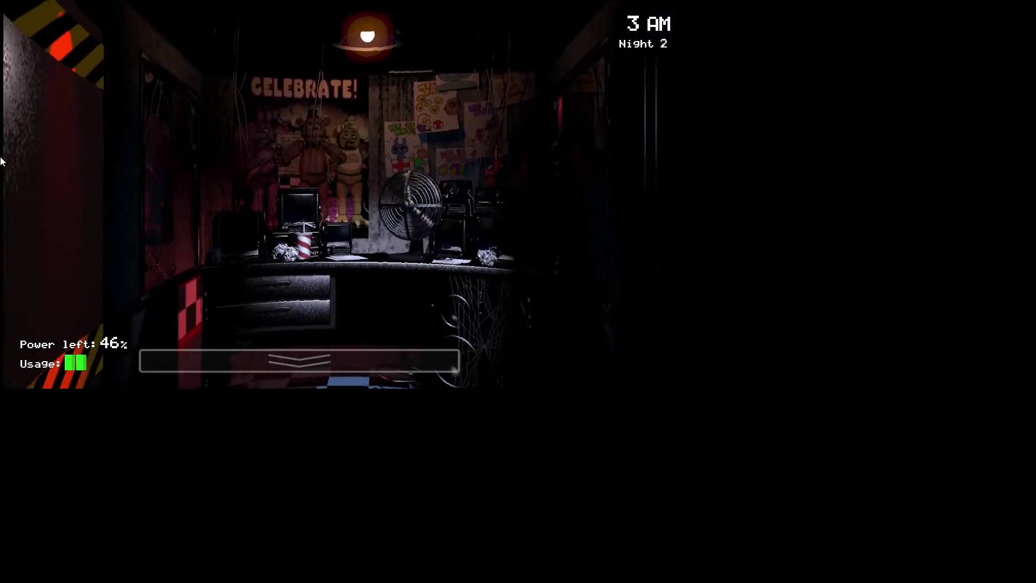
left_click(36, 241)
left_click(39, 197)
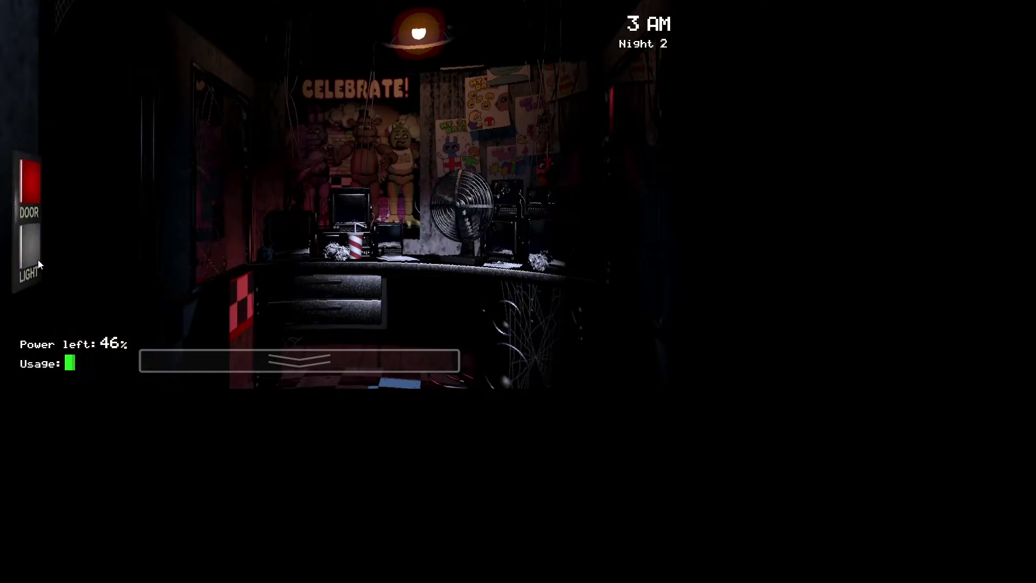
Flash both hallway lights again before going back to the Pirate Cove camera
left_click(42, 248)
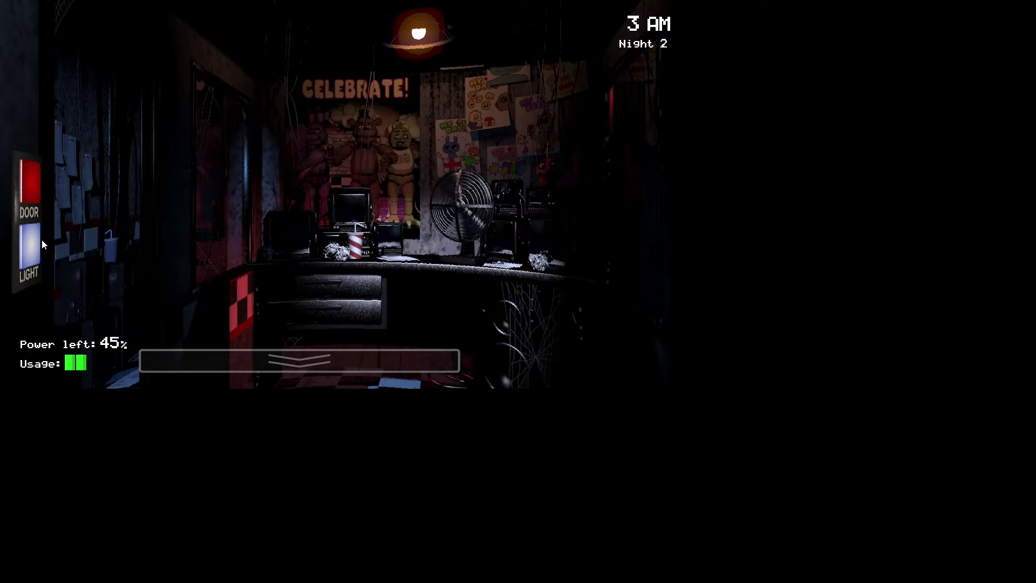
left_click(41, 238)
left_click(29, 250)
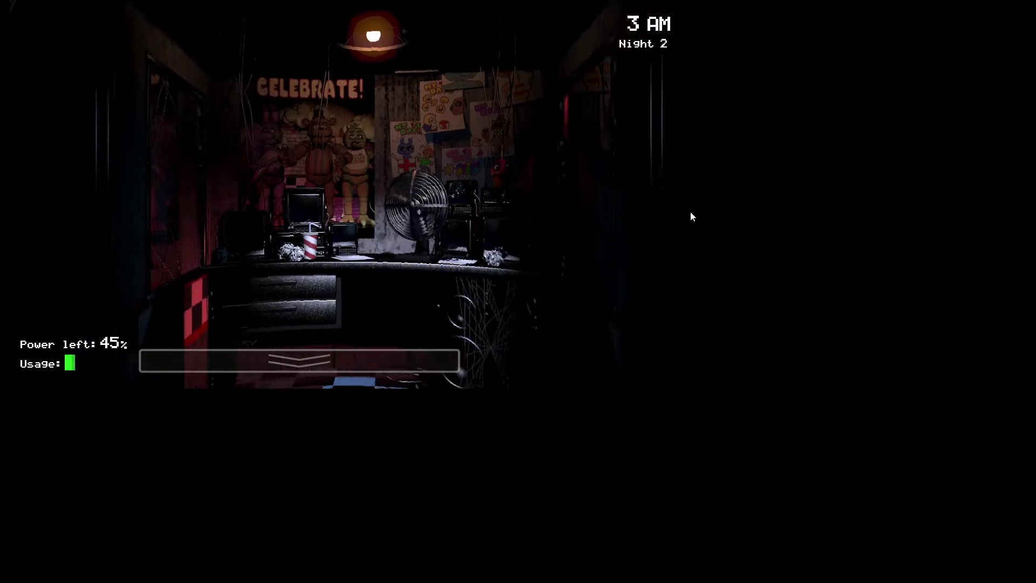
left_click(654, 273)
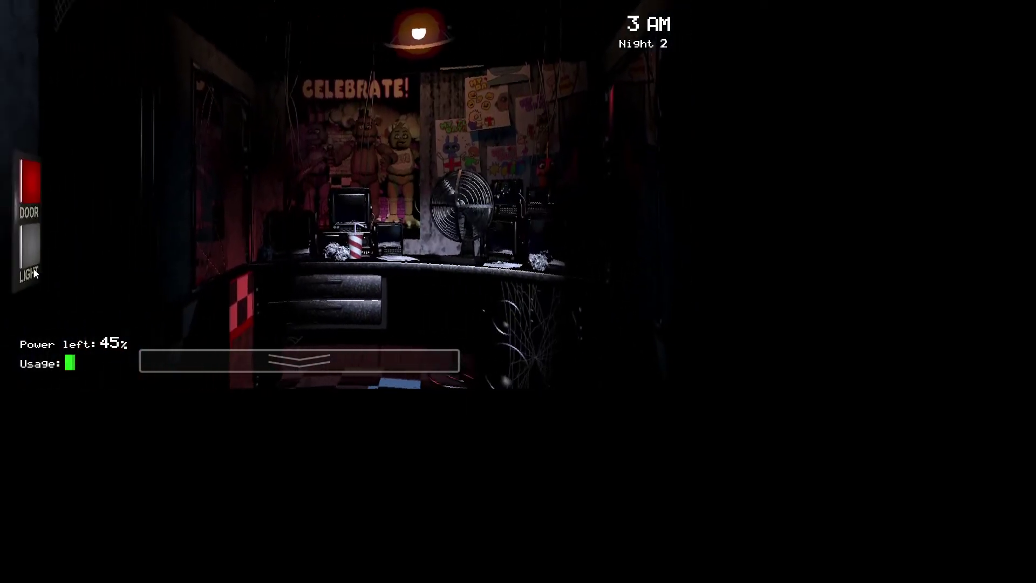
left_click(31, 253)
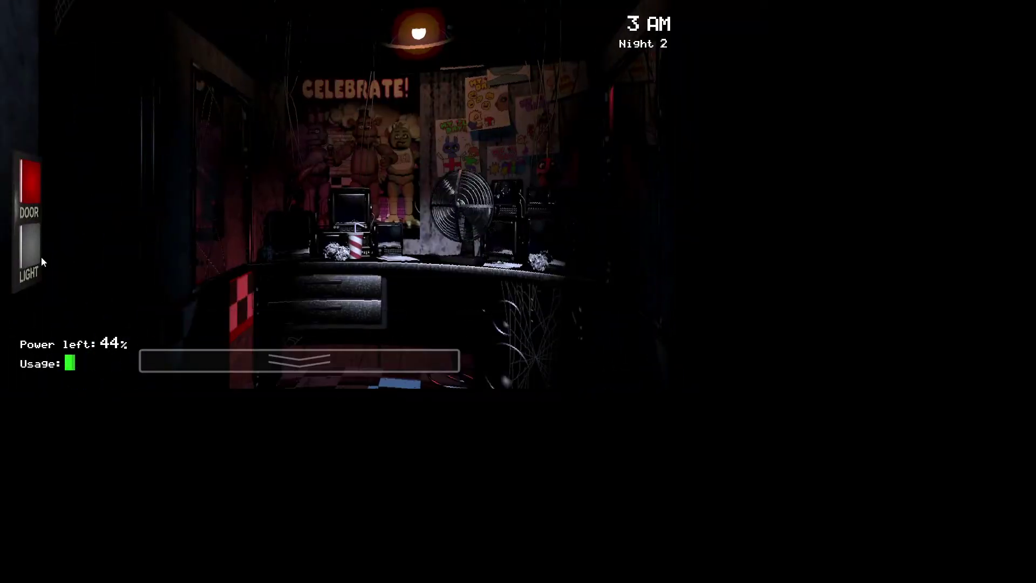
Alternate left and right hallway light flashes as the clock reaches 4 AM
left_click(32, 251)
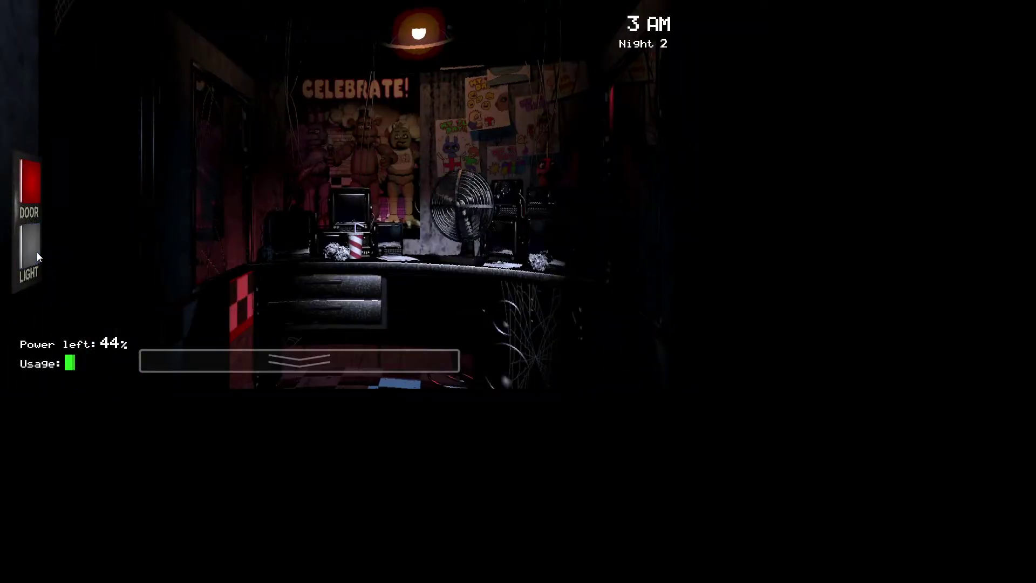
left_click(37, 252)
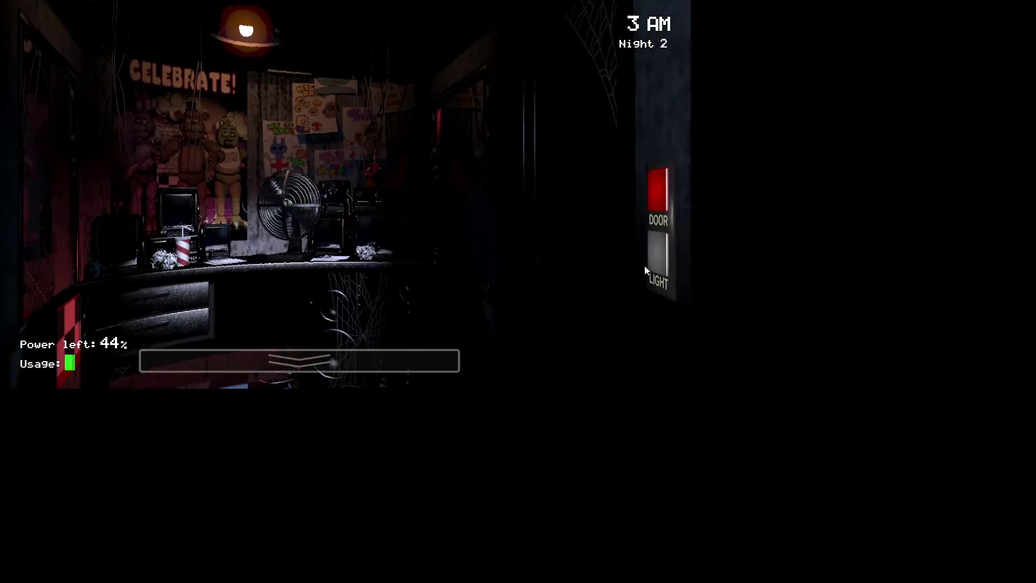
left_click(655, 260)
left_click(34, 266)
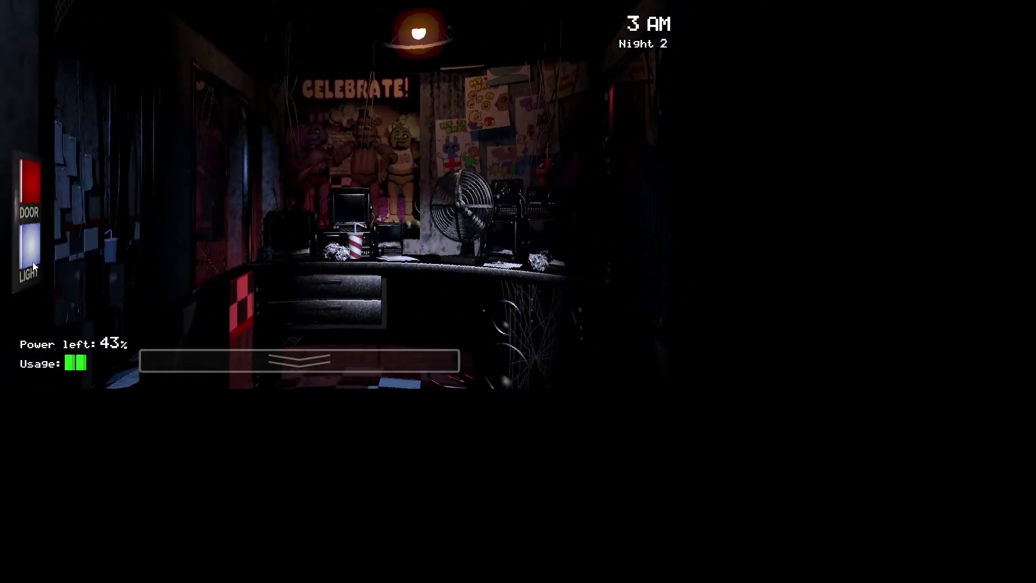
left_click(650, 248)
left_click(650, 249)
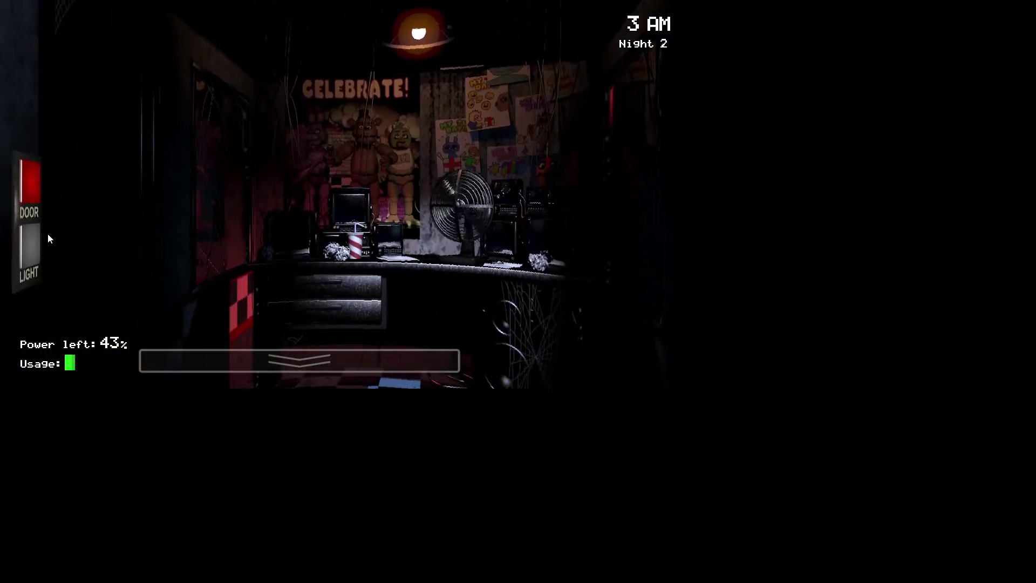
left_click(23, 236)
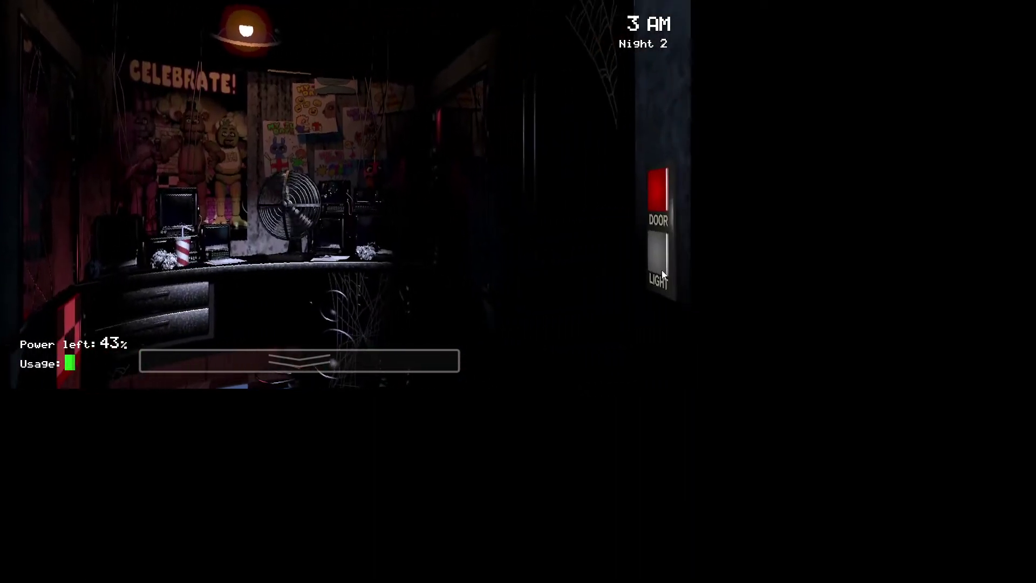
left_click(654, 253)
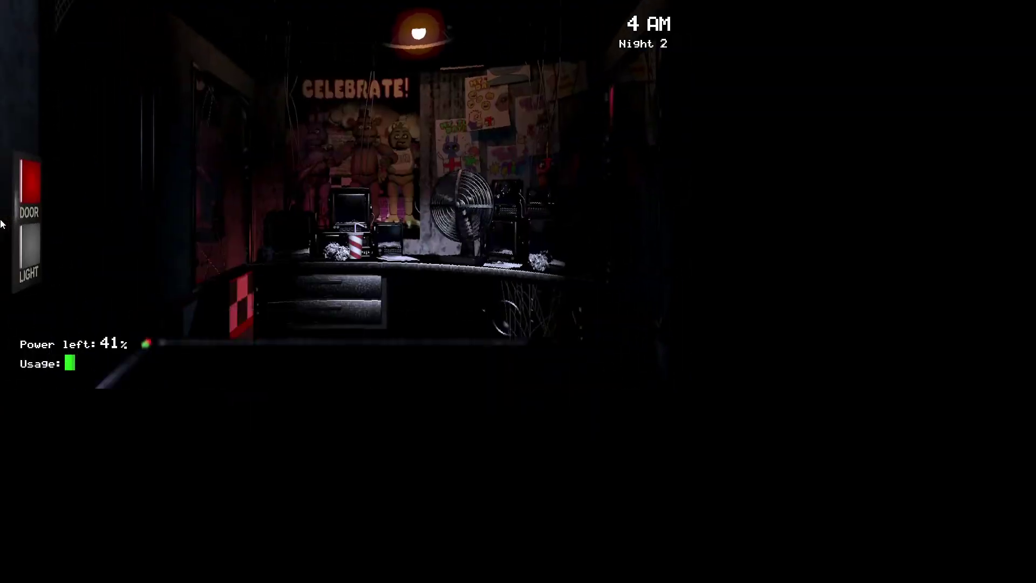
Flash the left hallway light, then the right
left_click(24, 235)
left_click(23, 234)
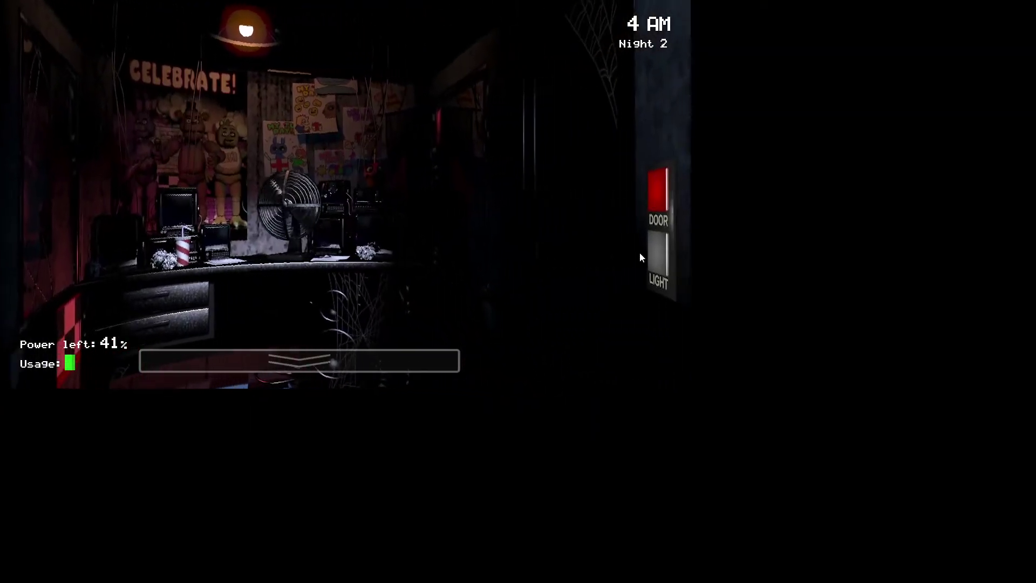
left_click(647, 262)
left_click(661, 266)
left_click(652, 271)
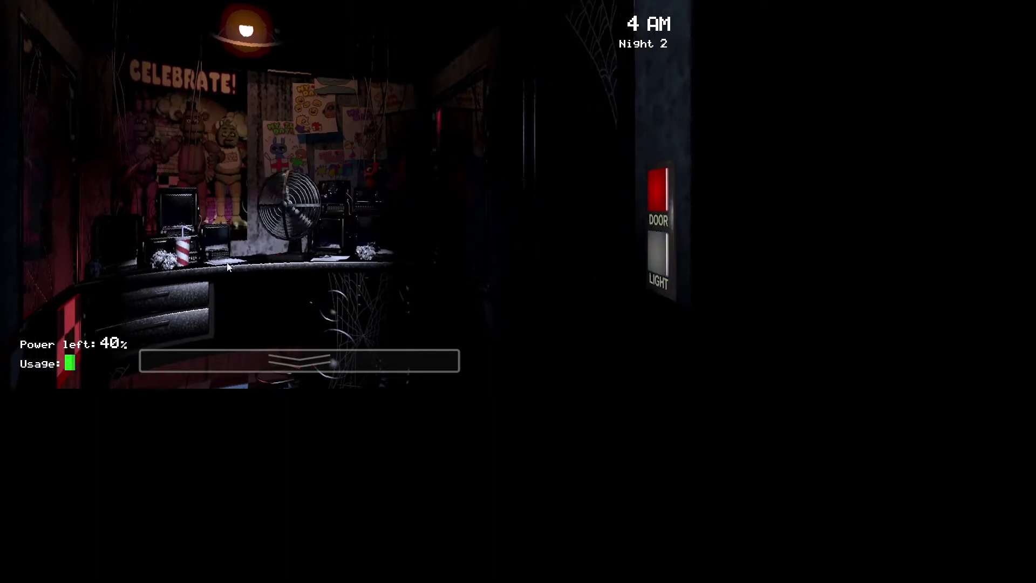
Check the right hallway repeatedly, then flash the left hallway light
left_click(22, 258)
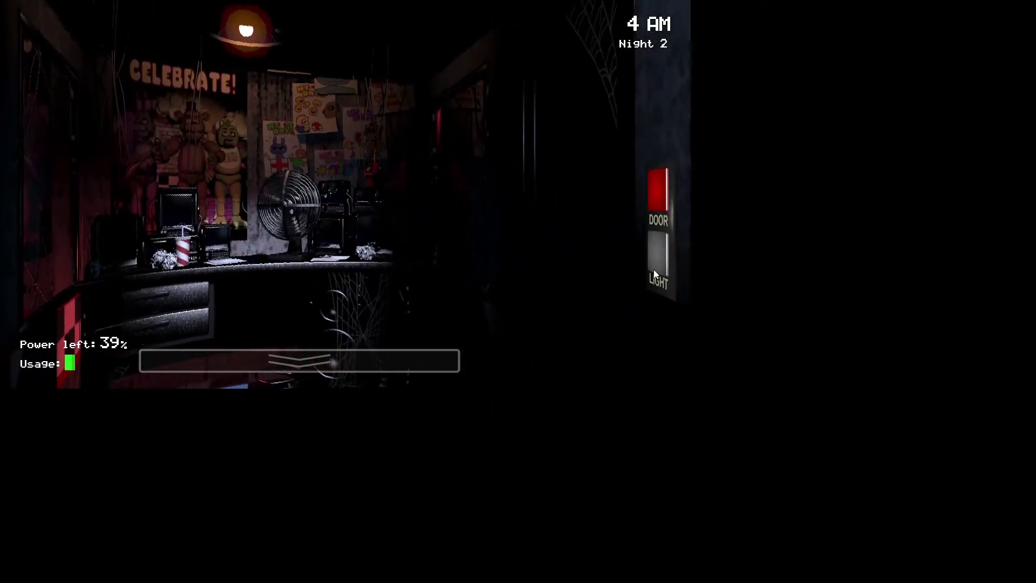
left_click(661, 259)
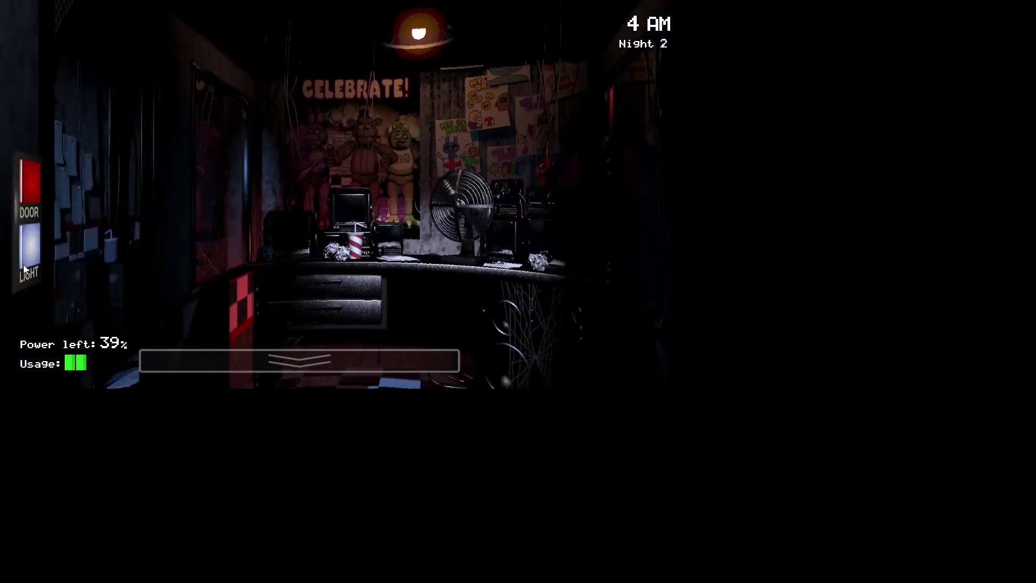
left_click(23, 264)
left_click(661, 251)
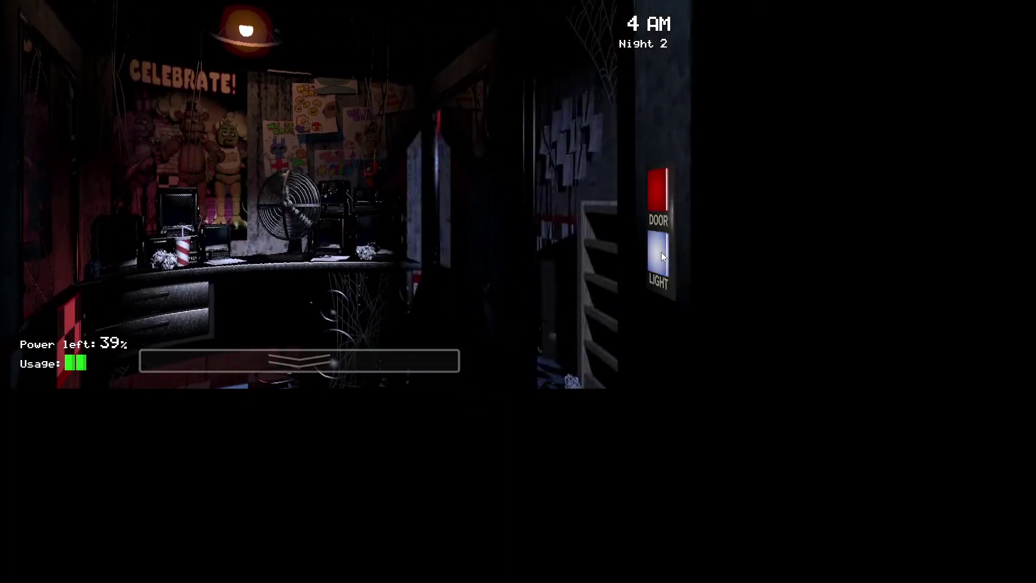
left_click(661, 252)
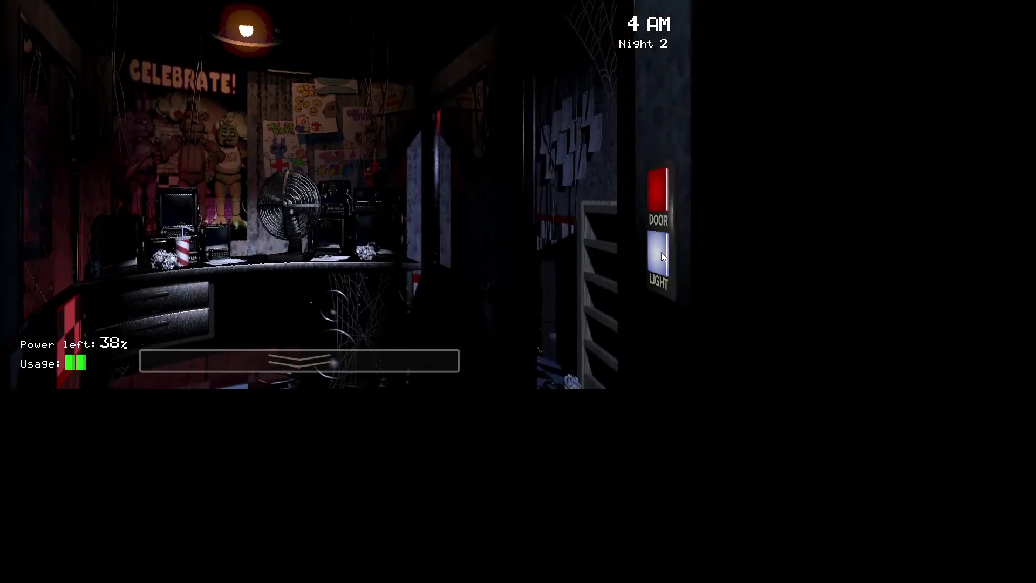
left_click(660, 251)
left_click(32, 243)
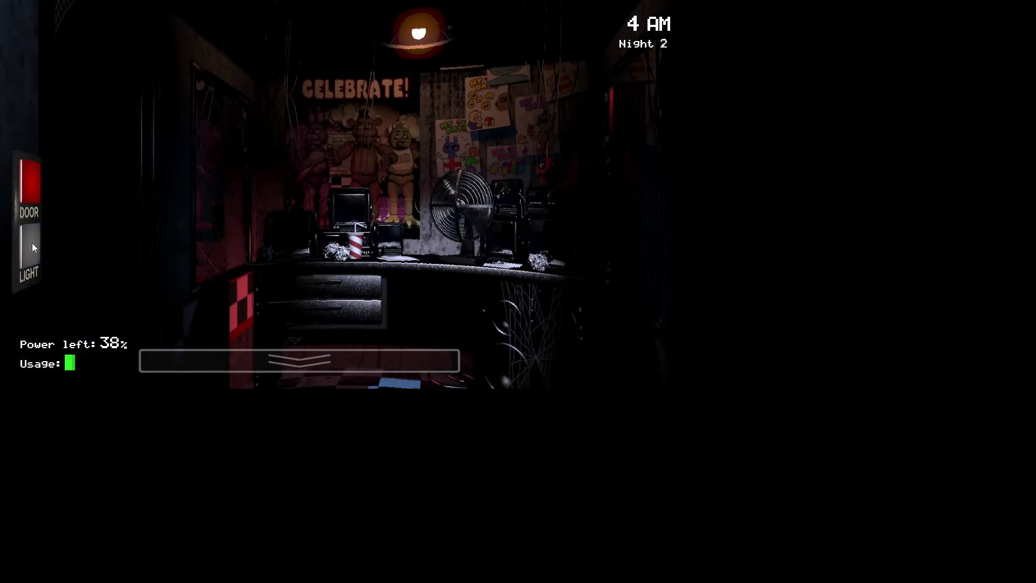
Glance at Pirate Cove on camera, return to the office, and flash the left light
left_click(368, 365)
left_click(365, 151)
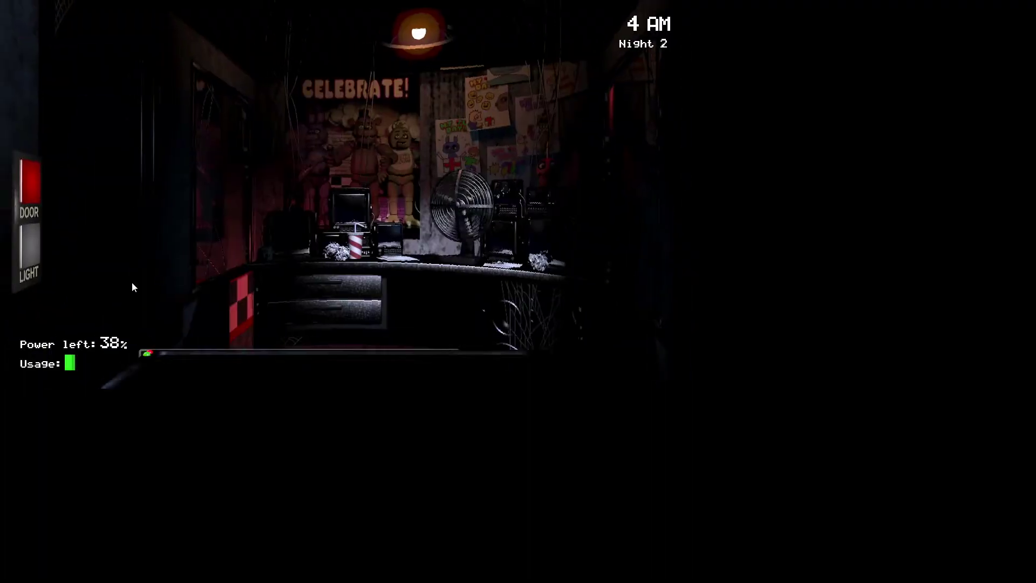
left_click(26, 235)
left_click(23, 246)
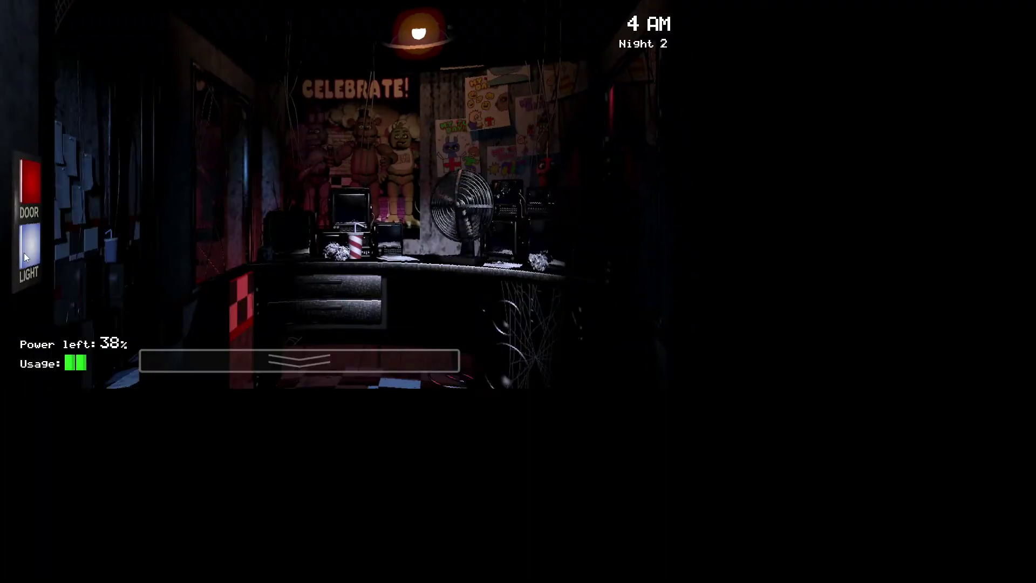
Alternate right and left hallway light checks, ending on the Pirate Cove camera
left_click(675, 252)
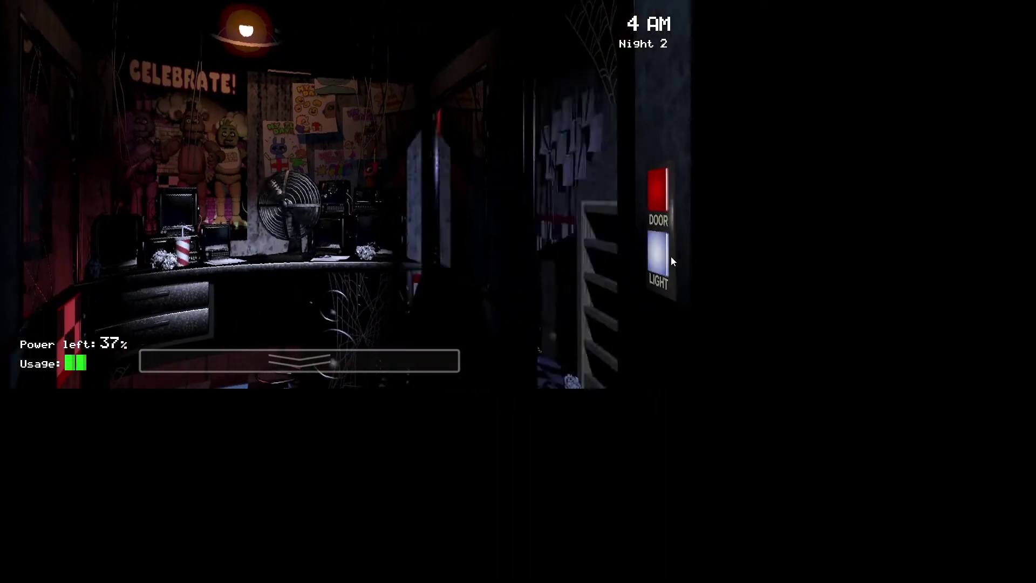
left_click(642, 262)
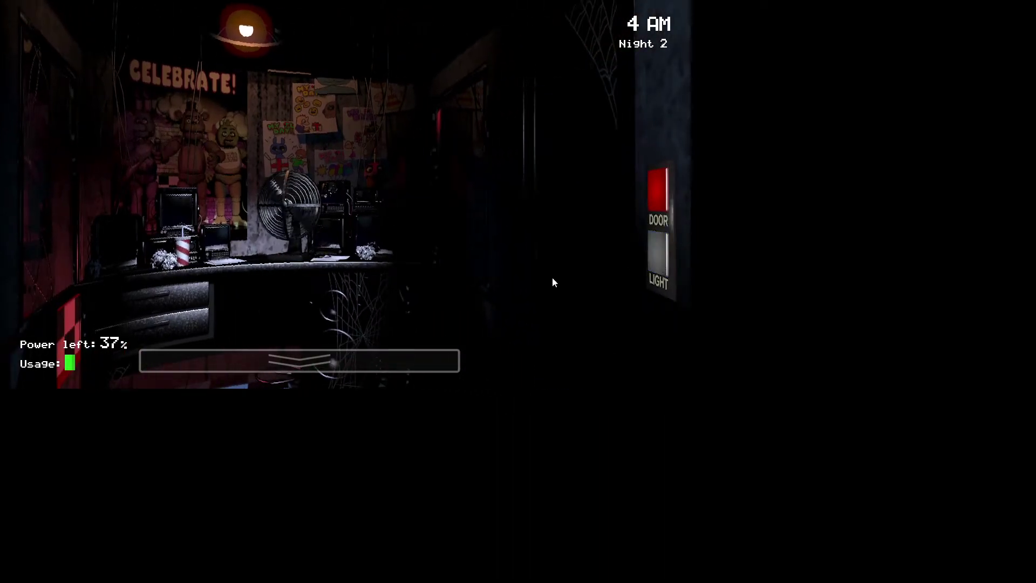
left_click(27, 235)
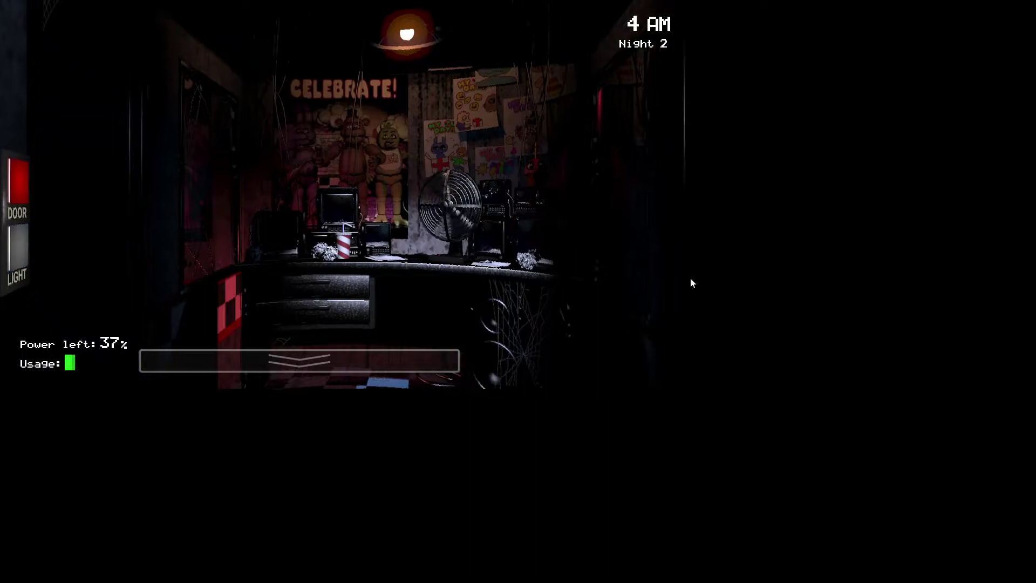
left_click(662, 257)
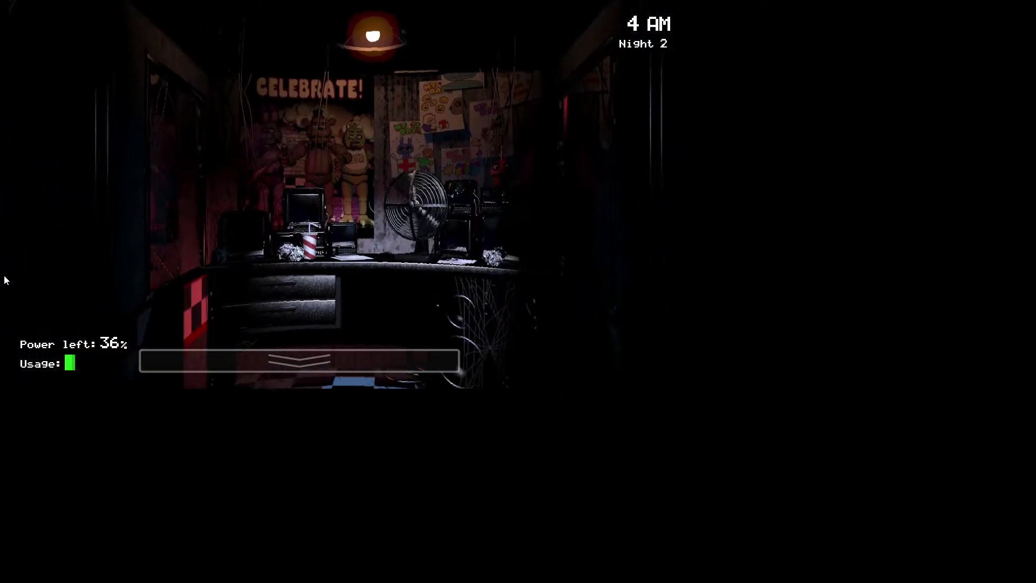
left_click(25, 264)
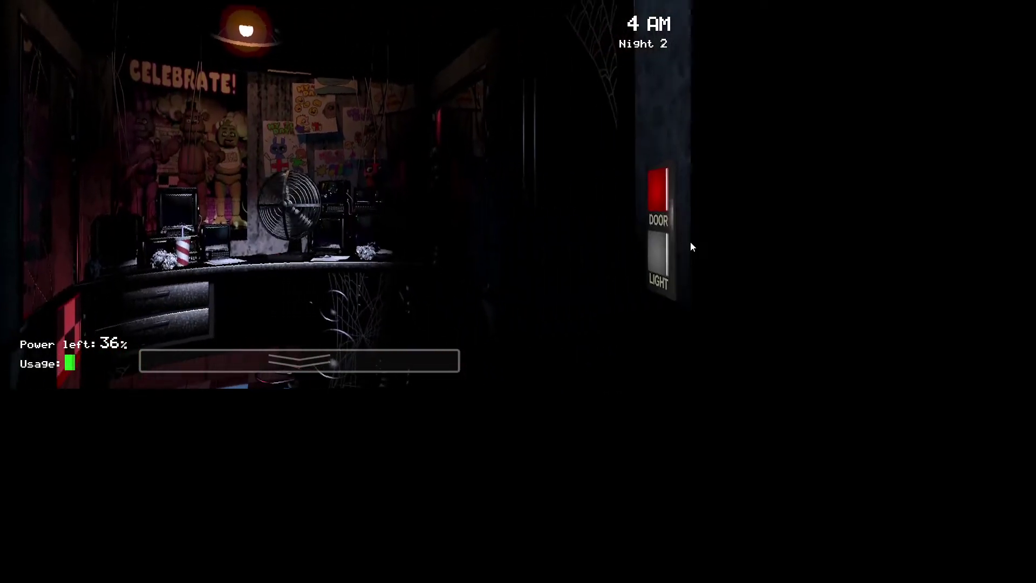
left_click(667, 237)
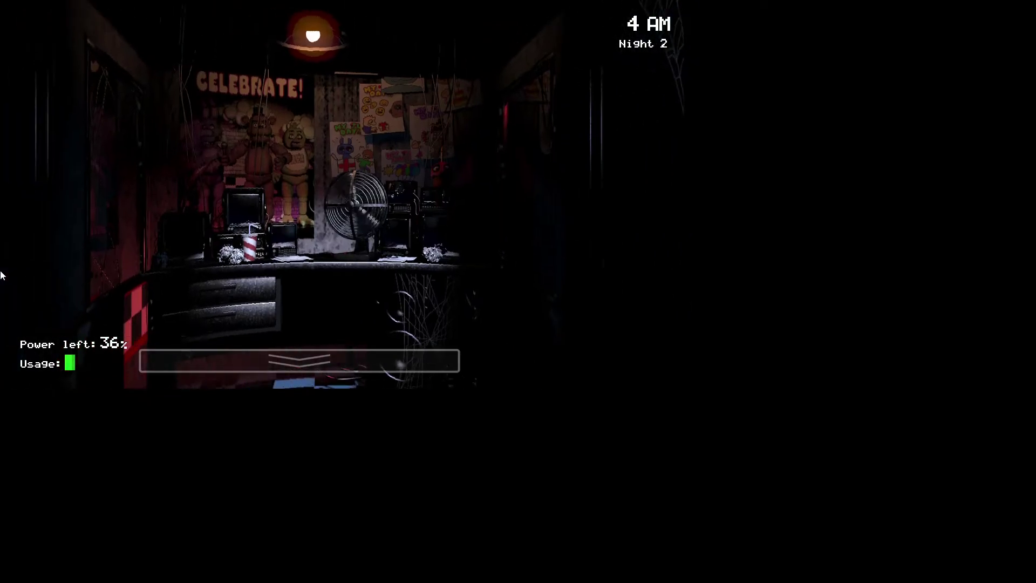
left_click(32, 263)
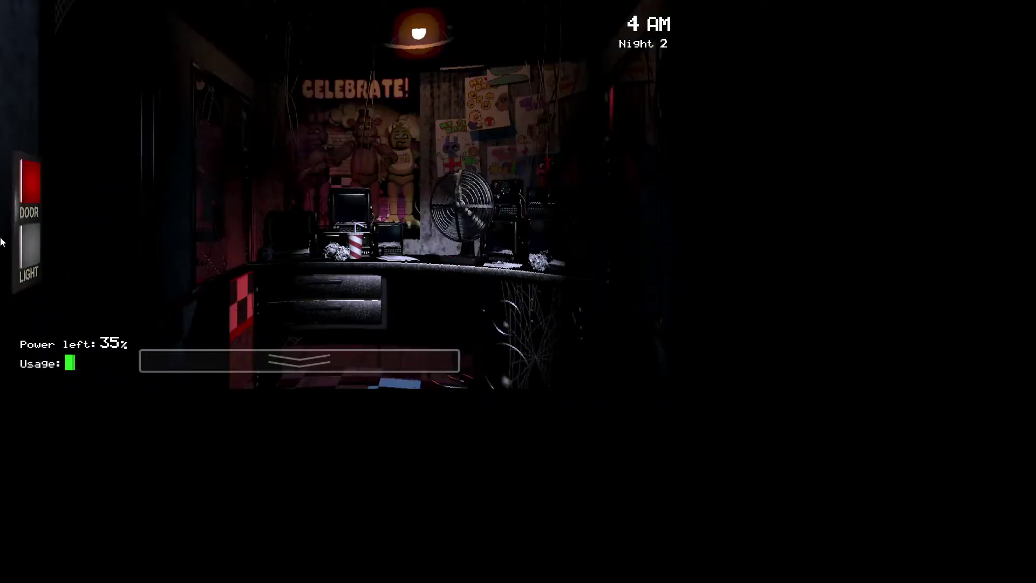
Flash the left hallway light twice, then the right, with Bonnie now at the left doorway
left_click(32, 257)
left_click(32, 251)
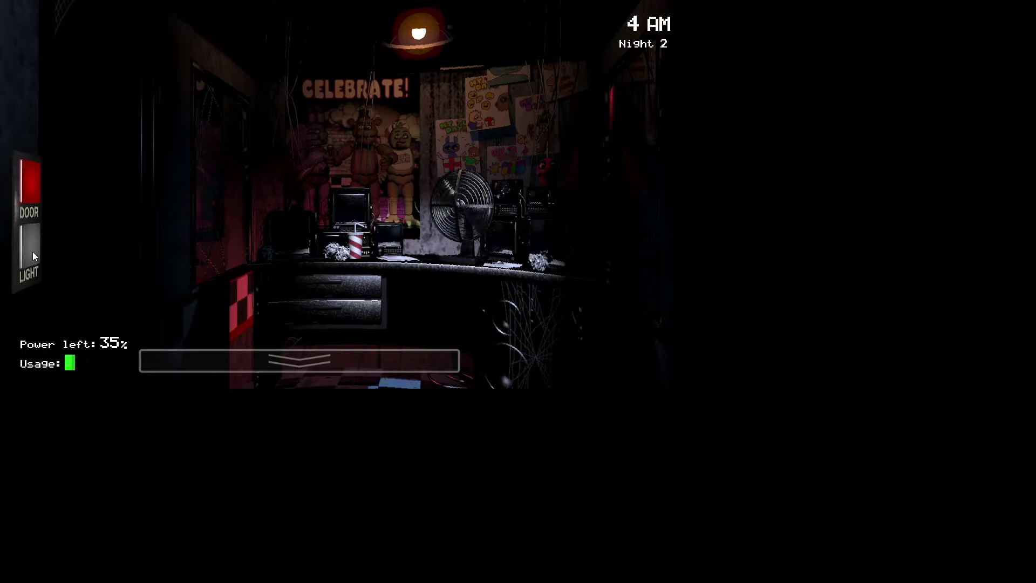
left_click(32, 251)
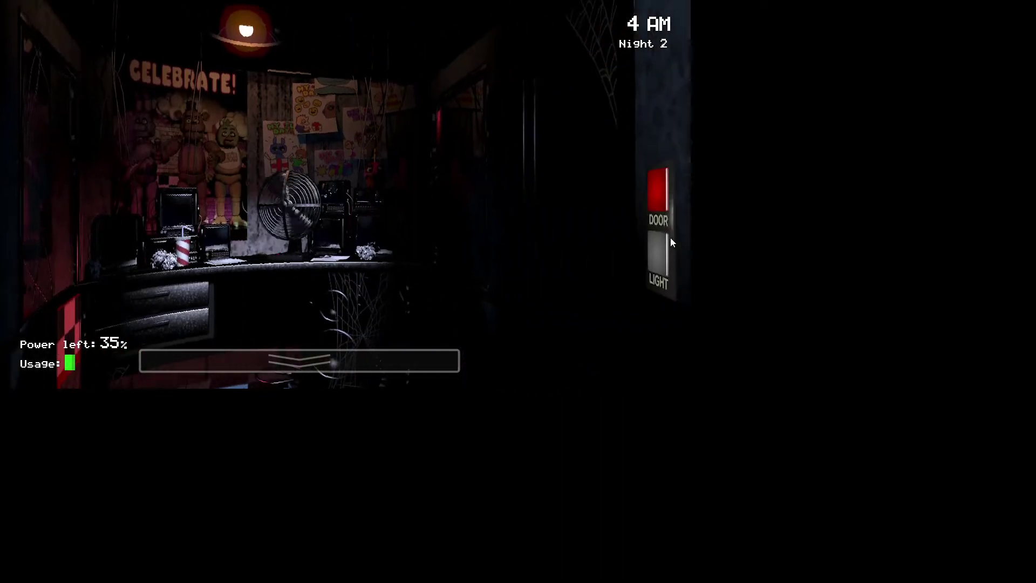
left_click(654, 268)
left_click(656, 254)
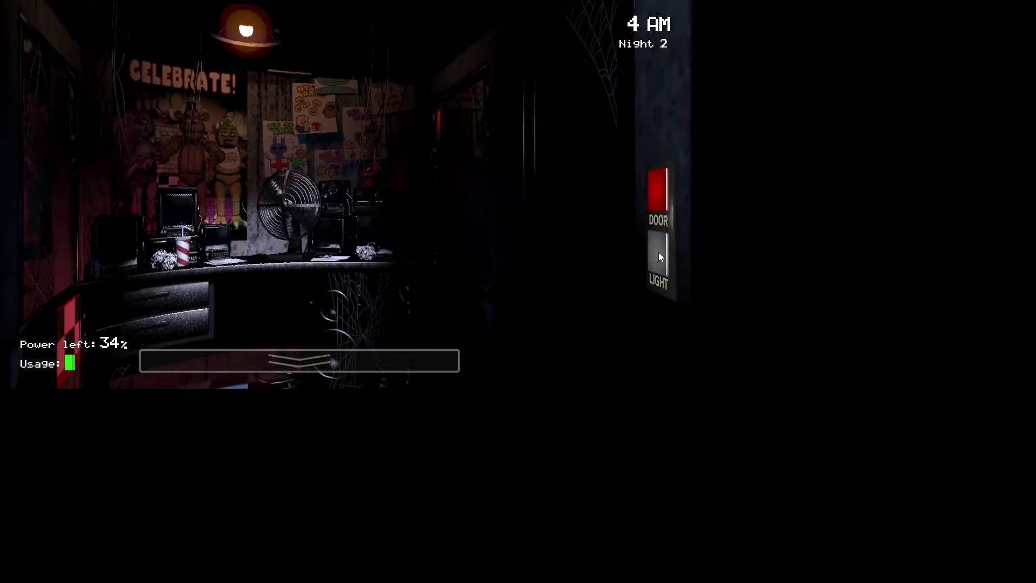
left_click(657, 252)
Shut the left door on Bonnie, then reopen it and confirm the hallway is clear
left_click(35, 252)
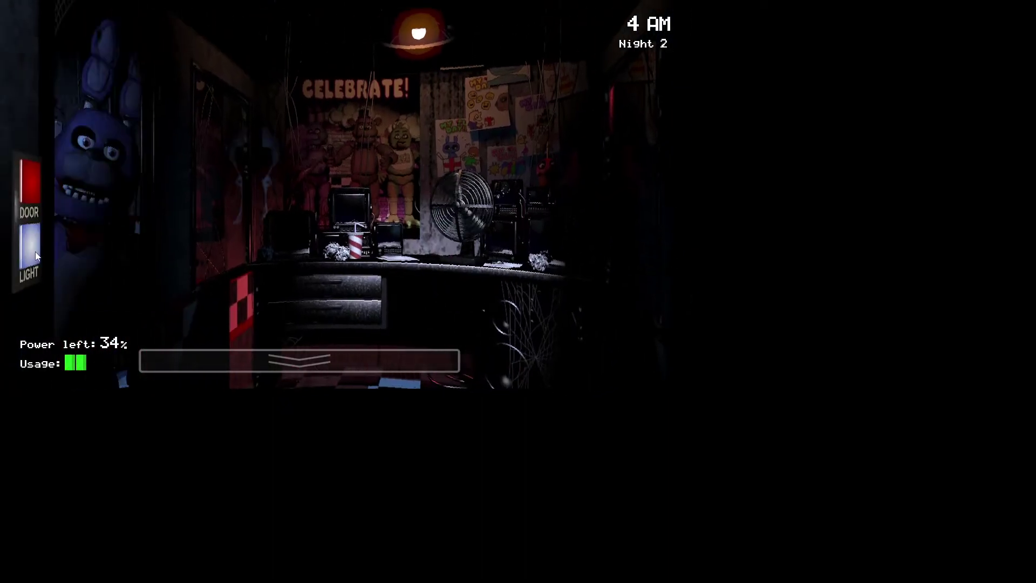
left_click(31, 183)
left_click(24, 258)
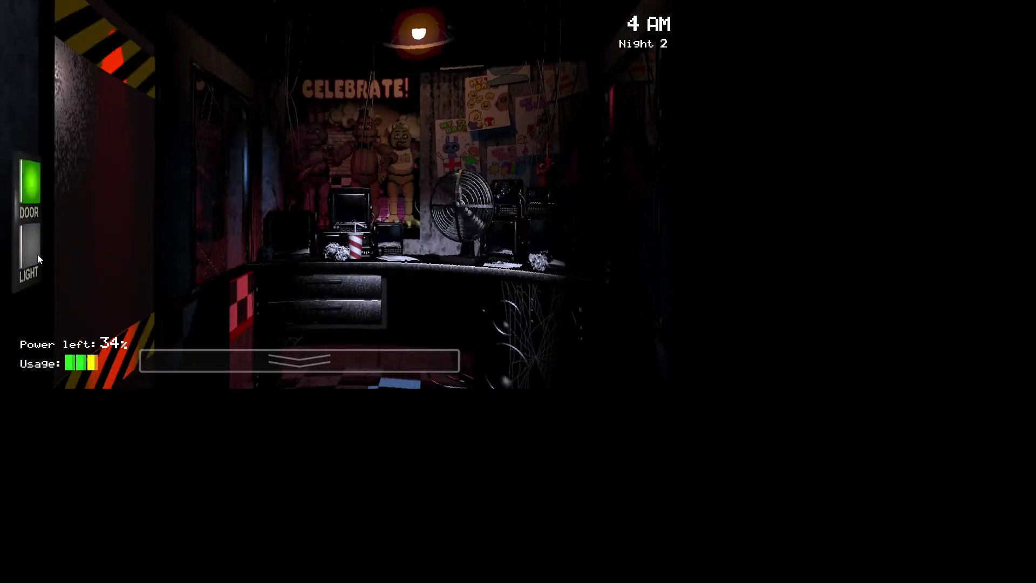
left_click(34, 251)
left_click(20, 191)
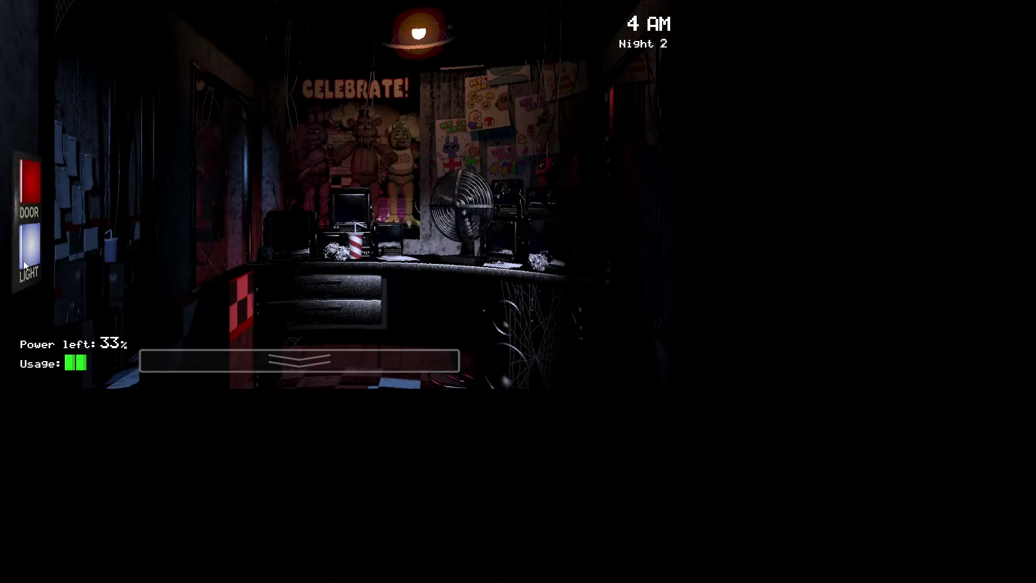
Alternate right and left hallway light checks, finishing on the right hallway
left_click(28, 259)
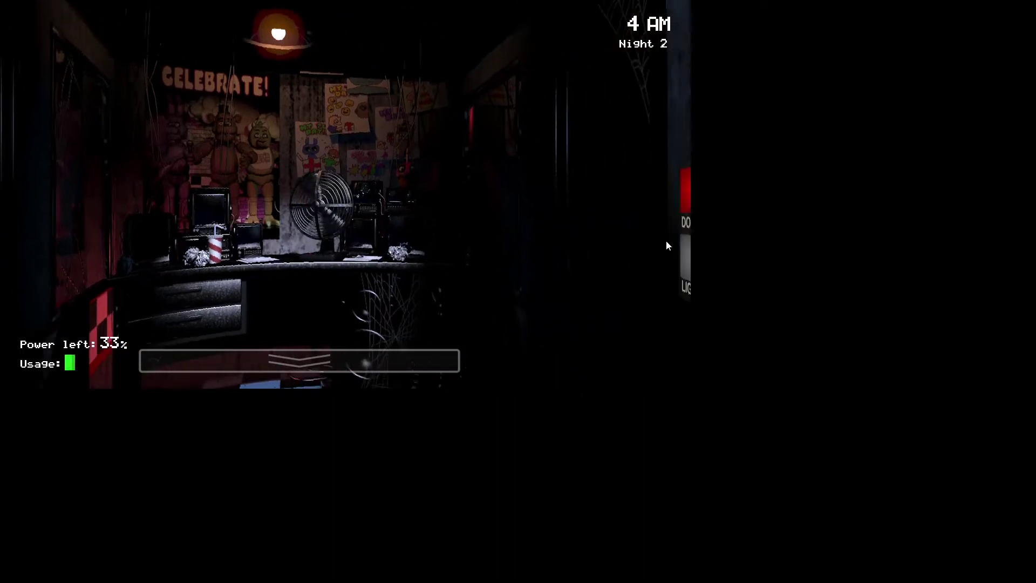
left_click(666, 242)
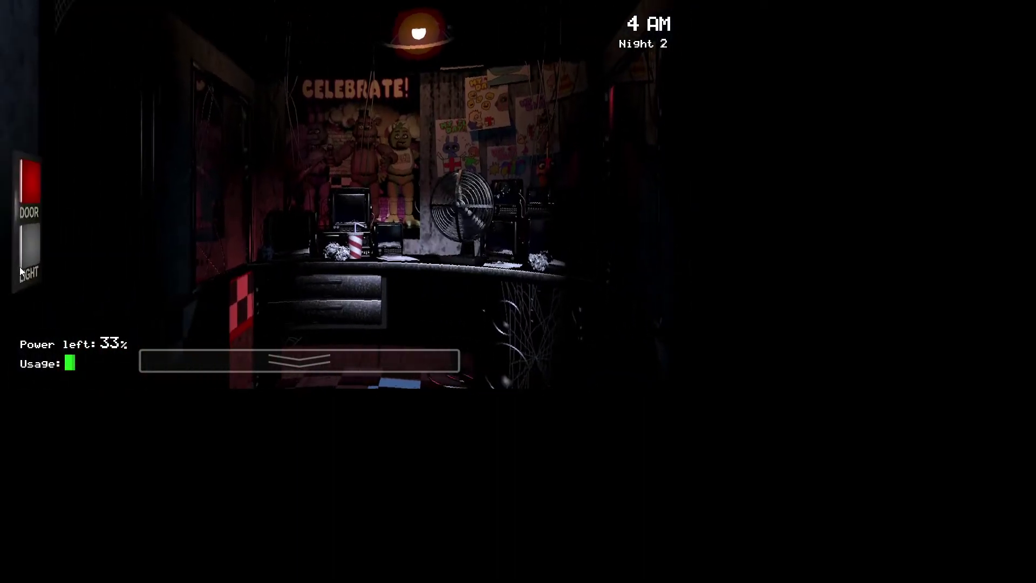
left_click(32, 263)
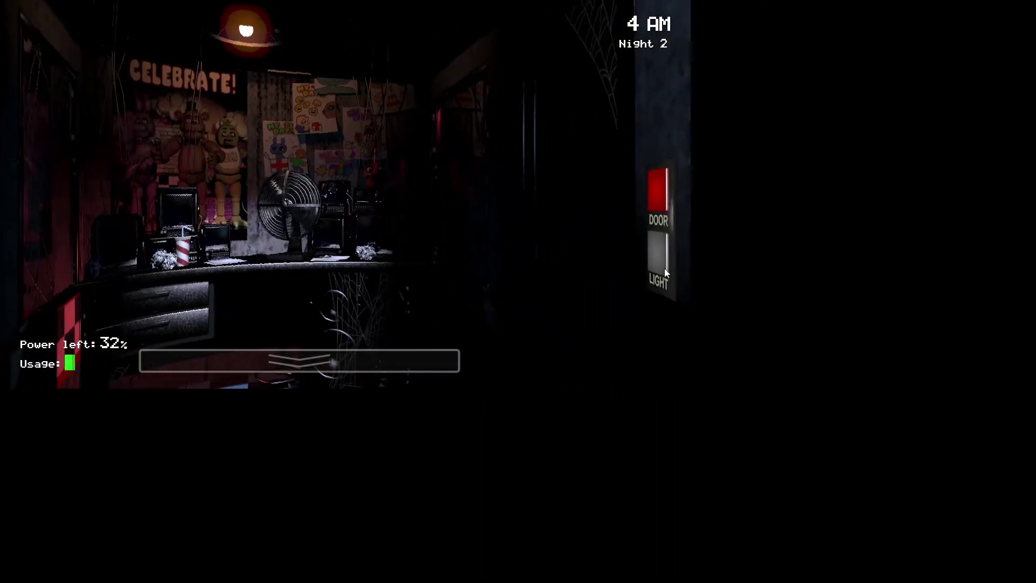
left_click(664, 268)
left_click(664, 268)
left_click(663, 268)
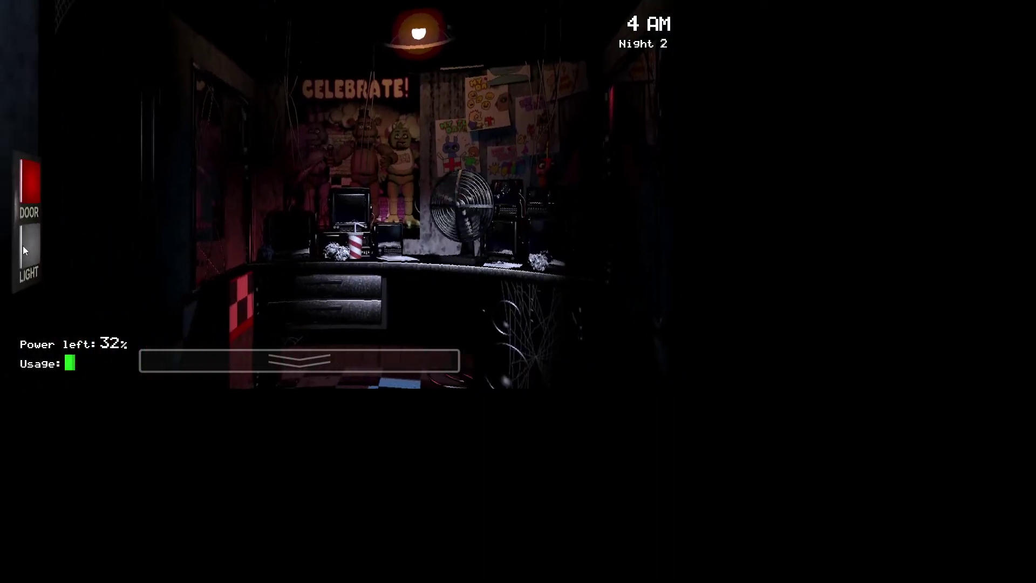
left_click(28, 242)
left_click(29, 242)
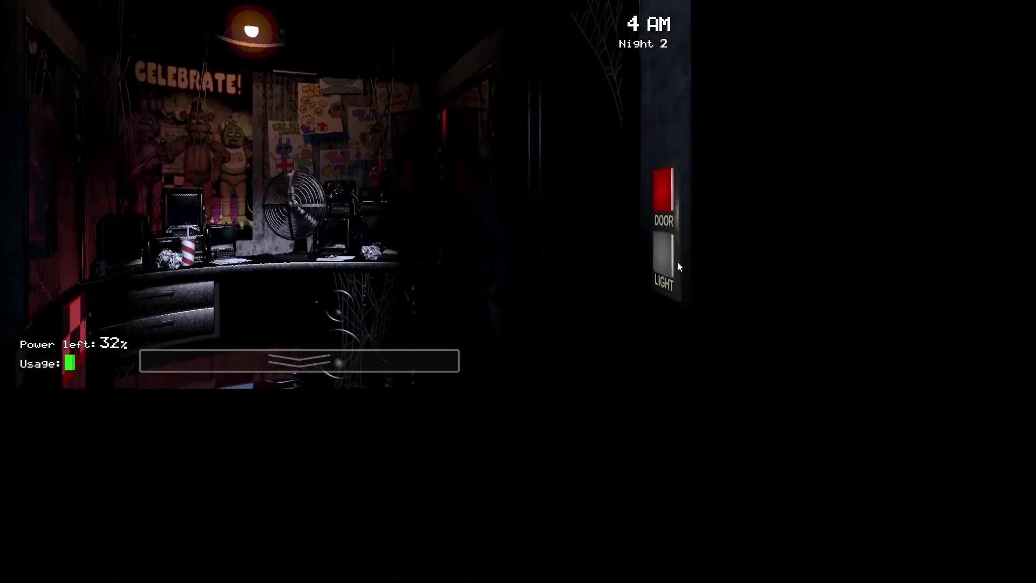
left_click(662, 266)
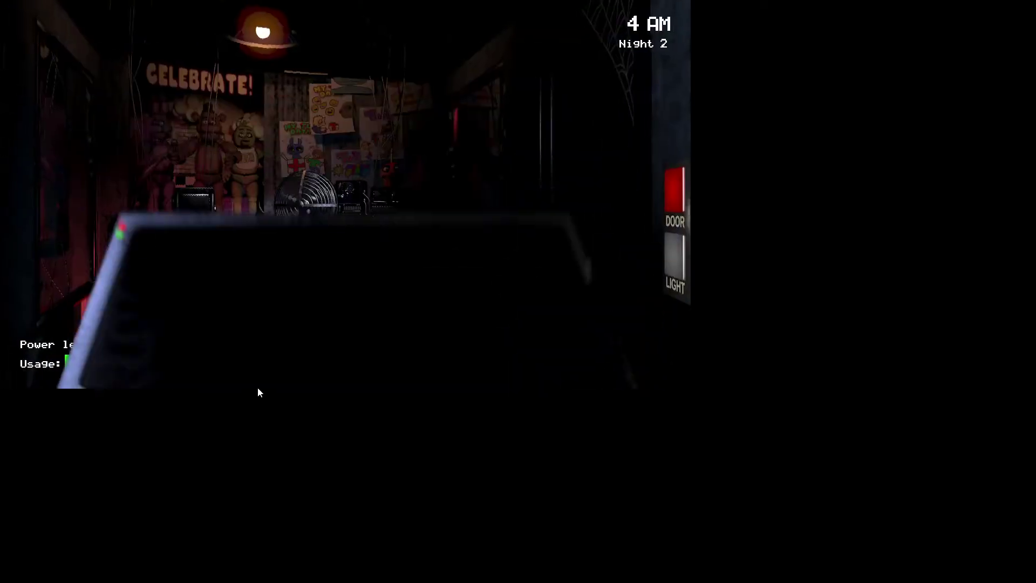
Pan between the doors, flashing the left and right hallway lights
left_click(35, 235)
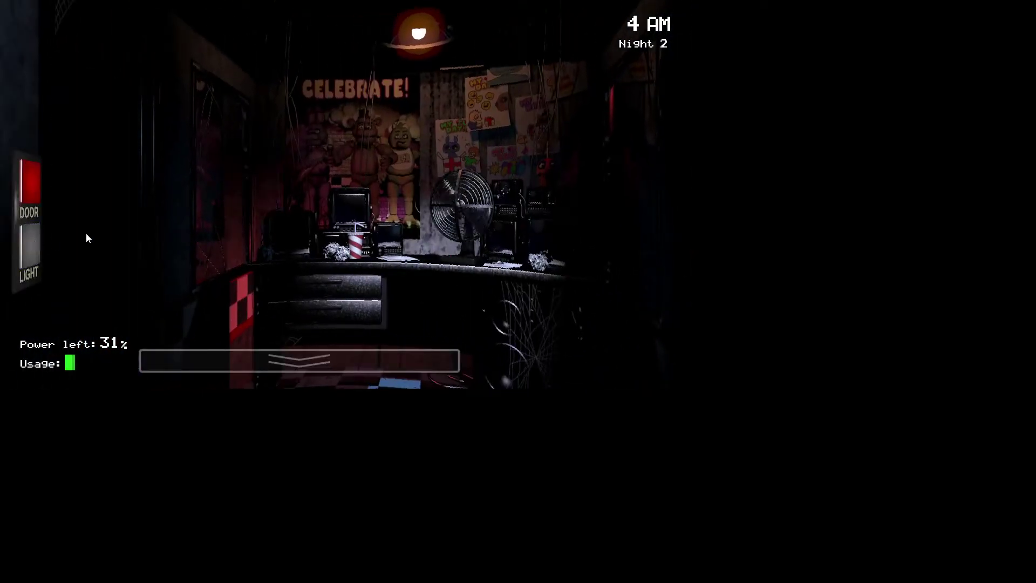
left_click(663, 265)
left_click(660, 263)
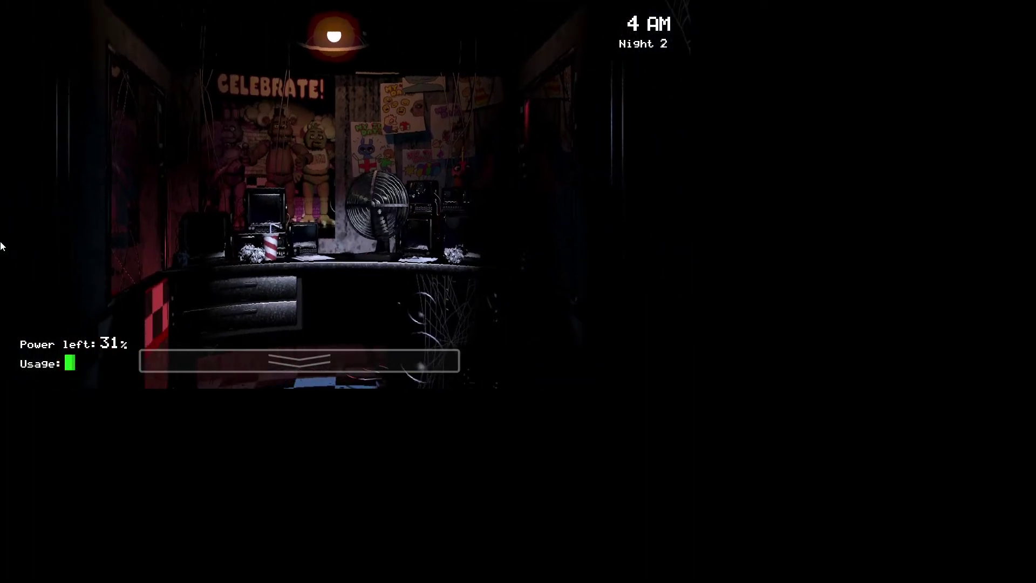
left_click(41, 257)
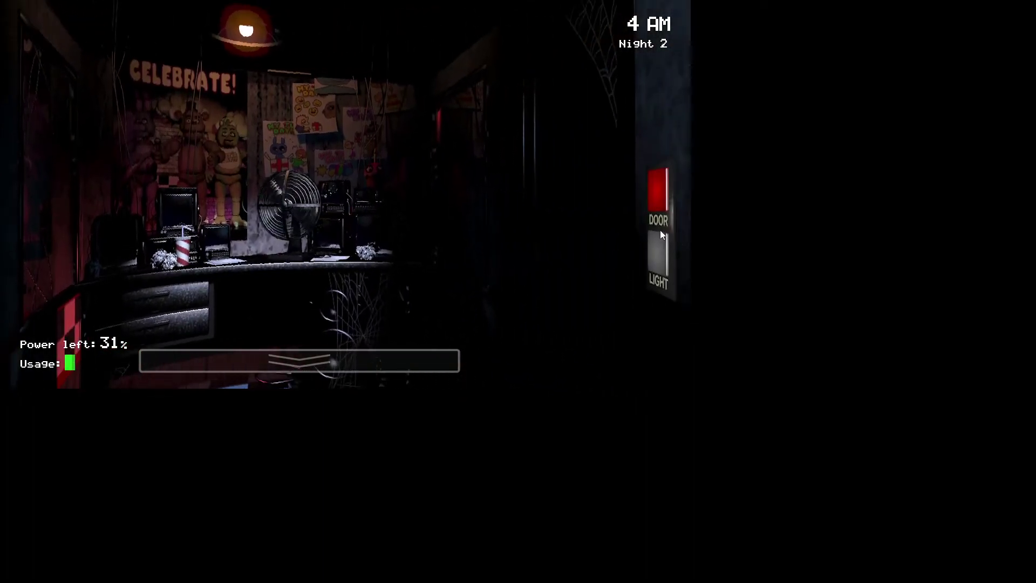
left_click(660, 263)
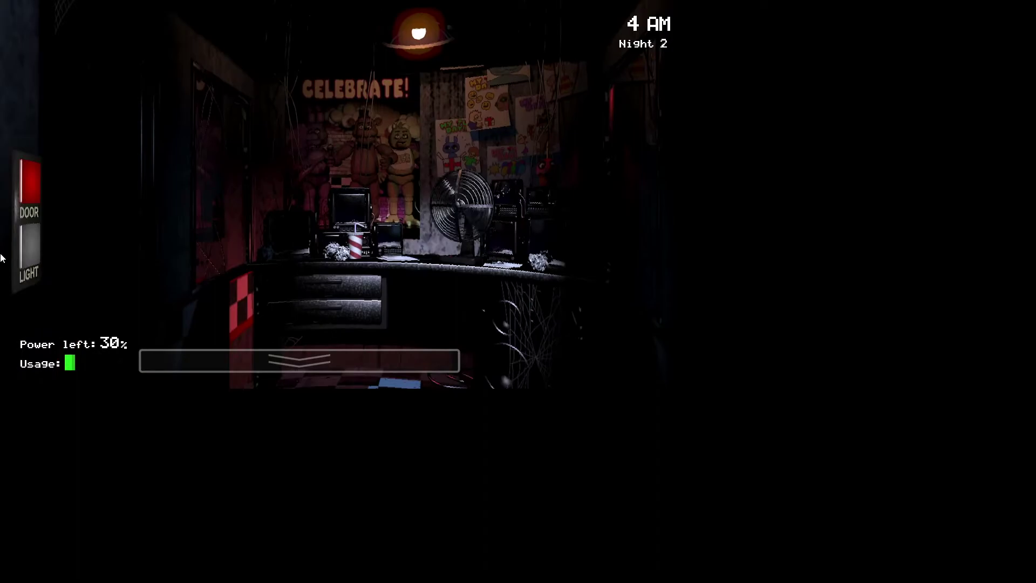
left_click(23, 243)
left_click(670, 275)
Keep alternating left and right hallway light checks
left_click(29, 255)
left_click(32, 240)
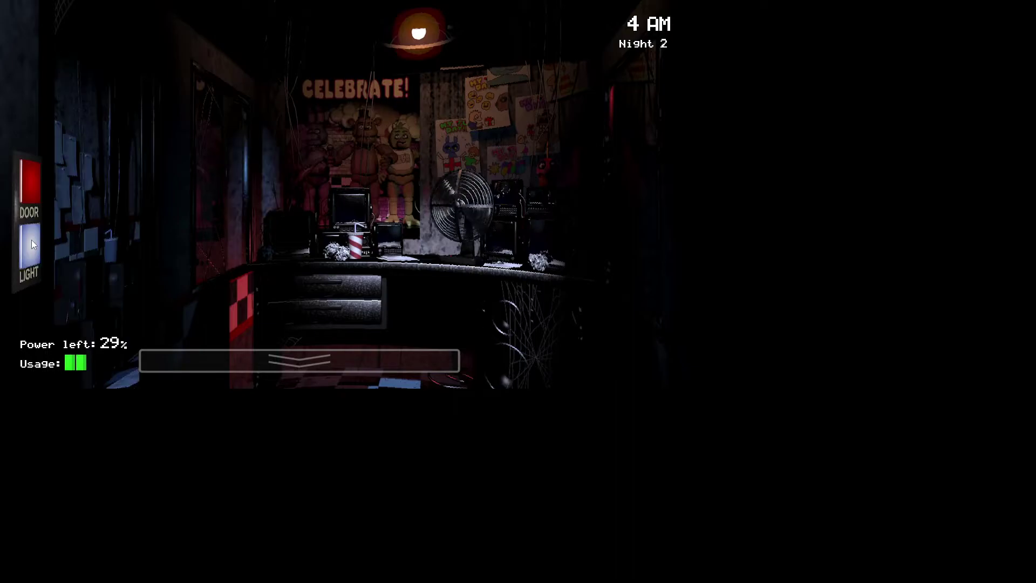
left_click(674, 264)
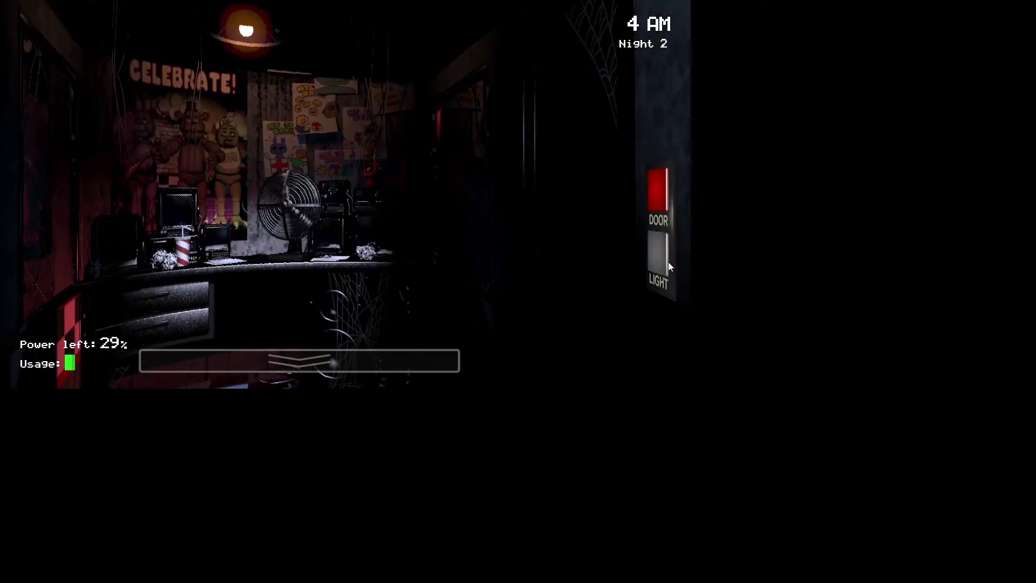
left_click(43, 259)
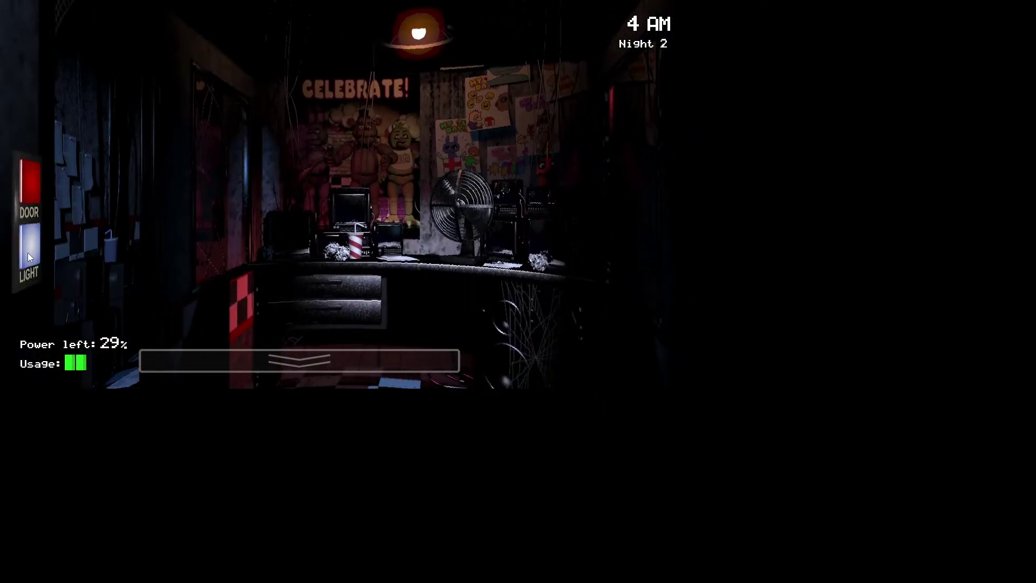
left_click(28, 253)
left_click(655, 250)
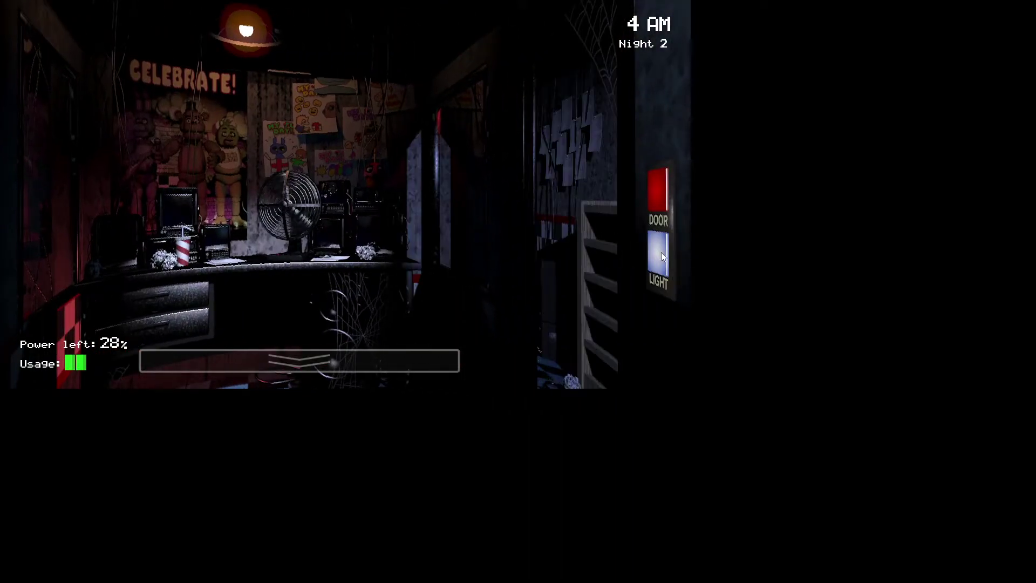
left_click(662, 252)
Continue flashing both hallway lights in turn as 5 AM approaches
left_click(28, 252)
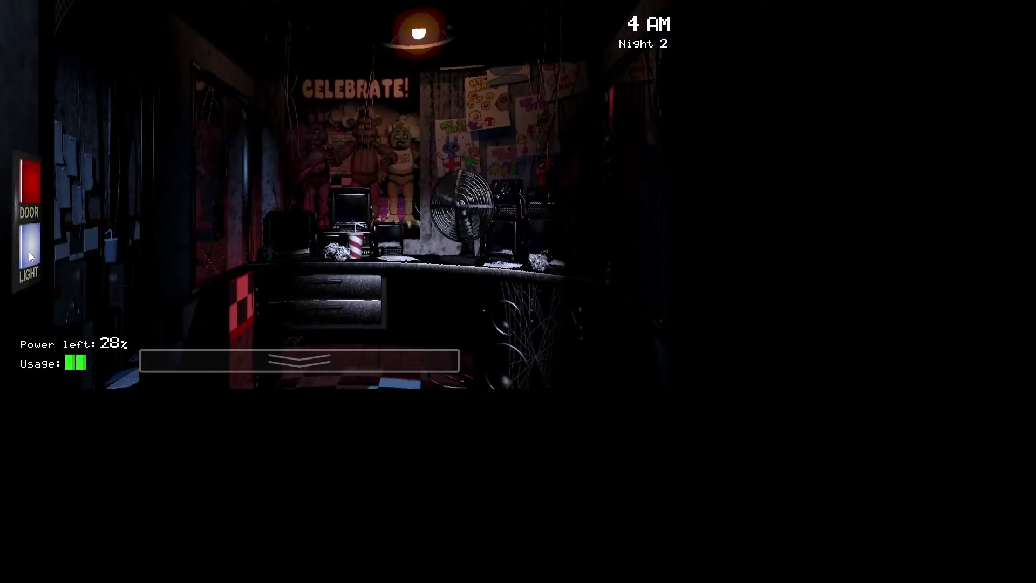
left_click(648, 242)
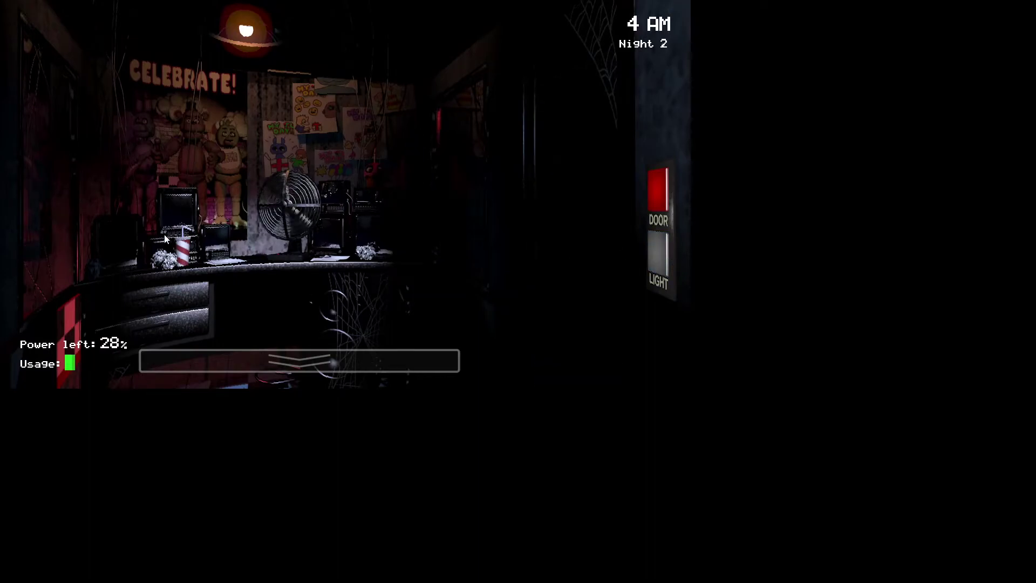
left_click(36, 231)
left_click(32, 234)
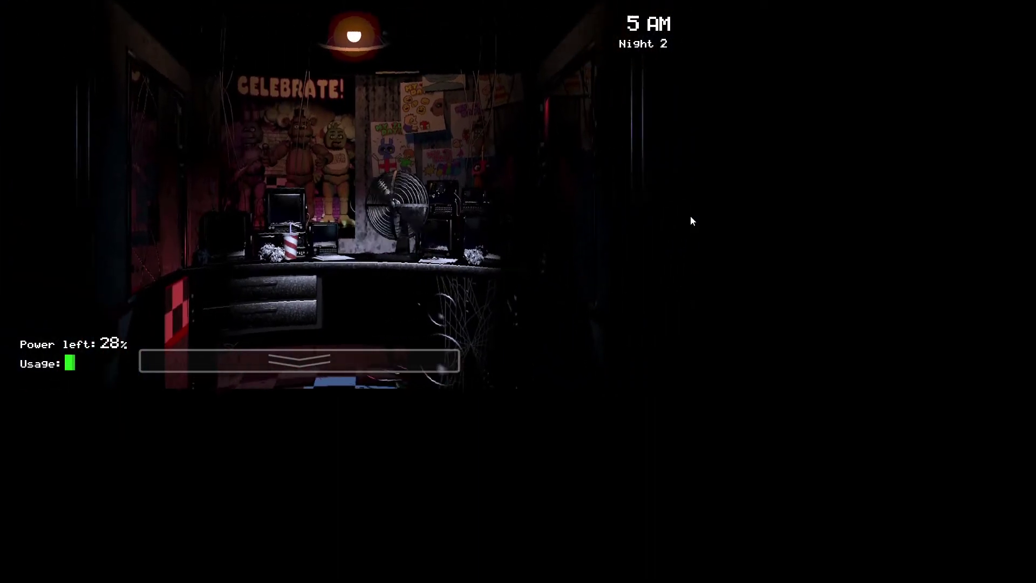
left_click(663, 247)
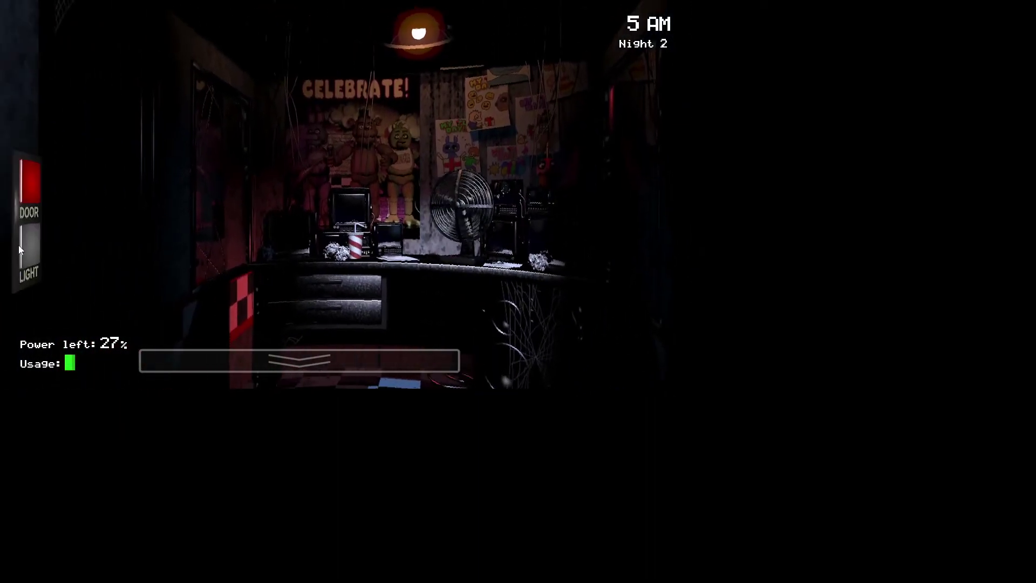
left_click(21, 245)
left_click(653, 249)
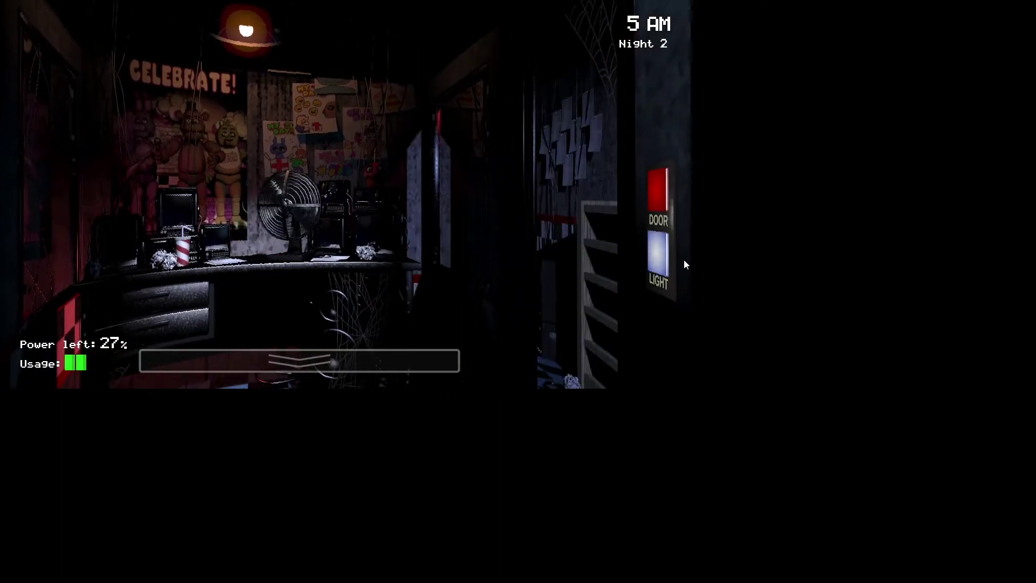
Recheck both hallways until the left light reveals Bonnie again
left_click(669, 260)
left_click(33, 248)
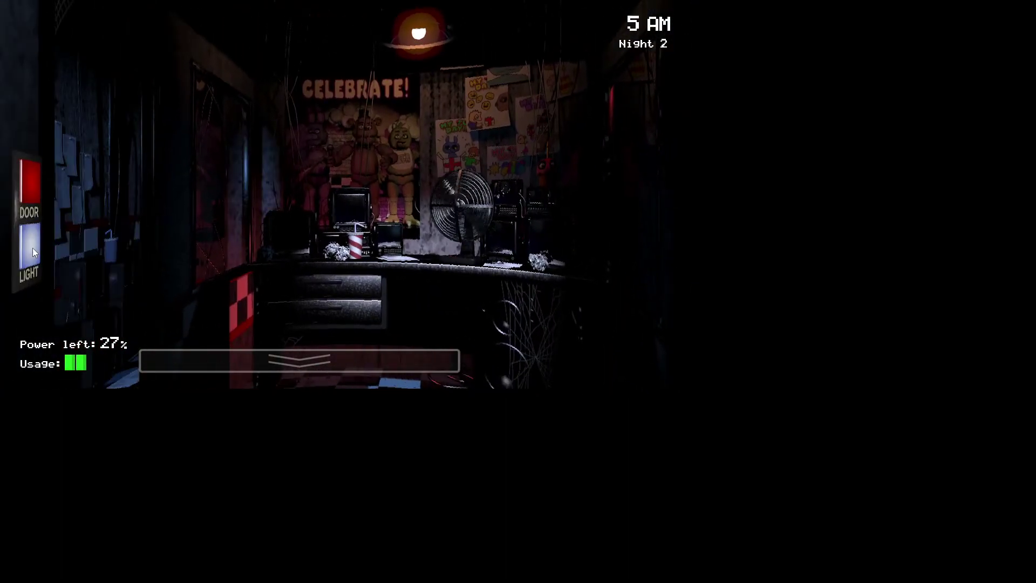
left_click(33, 247)
left_click(28, 244)
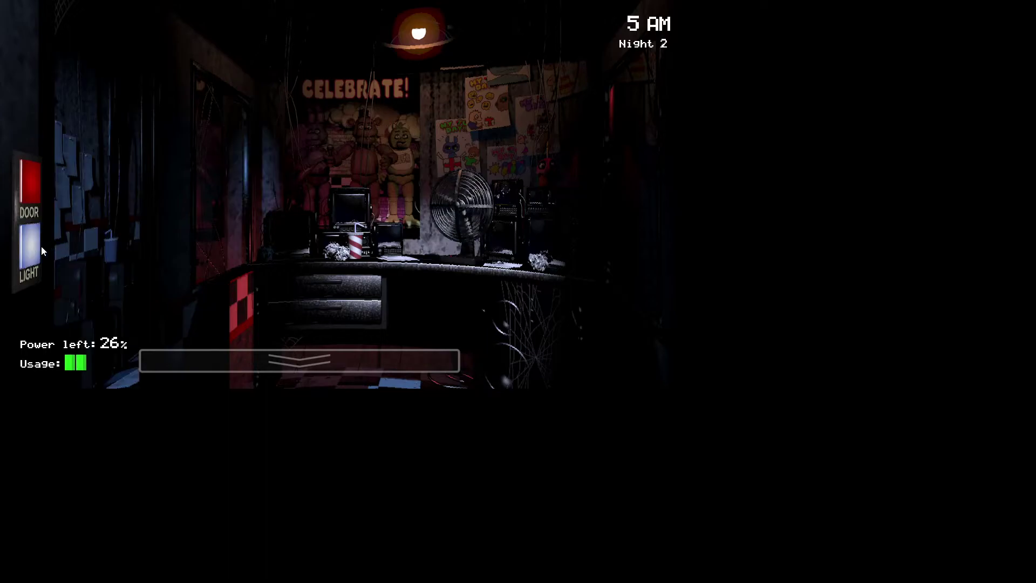
left_click(652, 265)
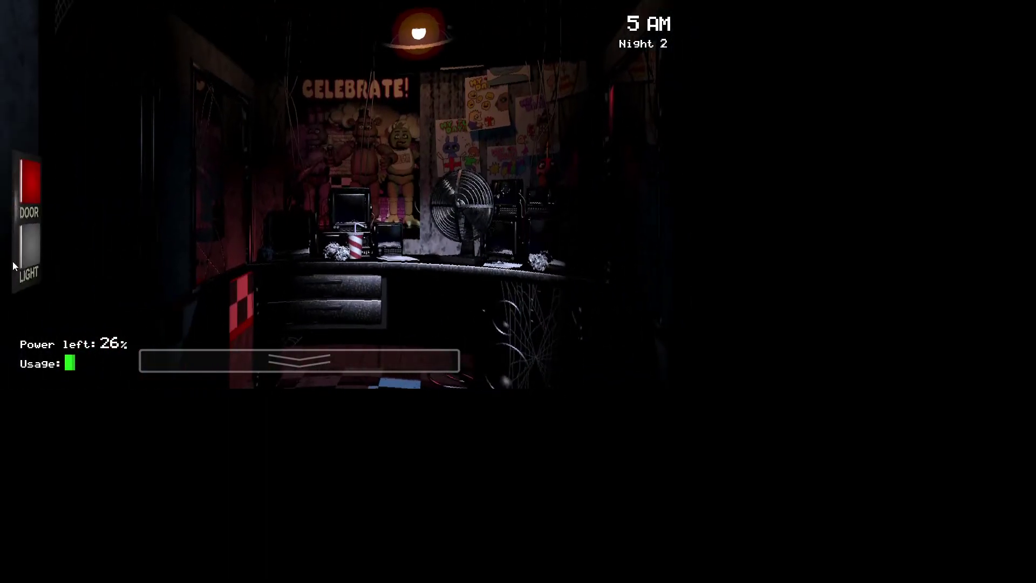
left_click(29, 247)
Shut the left door on Bonnie and keep flashing the right hallway light
left_click(30, 247)
left_click(31, 182)
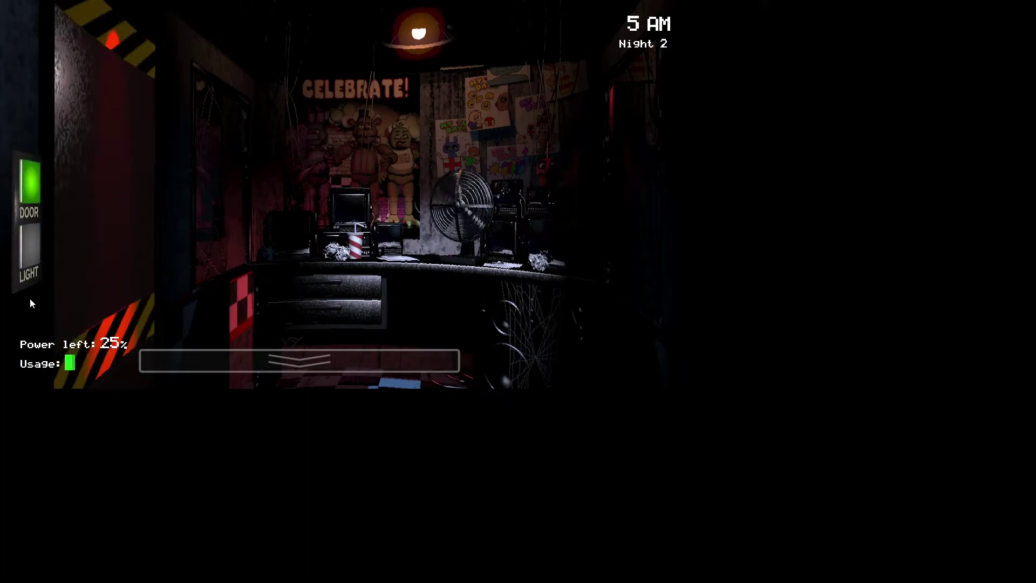
left_click(652, 251)
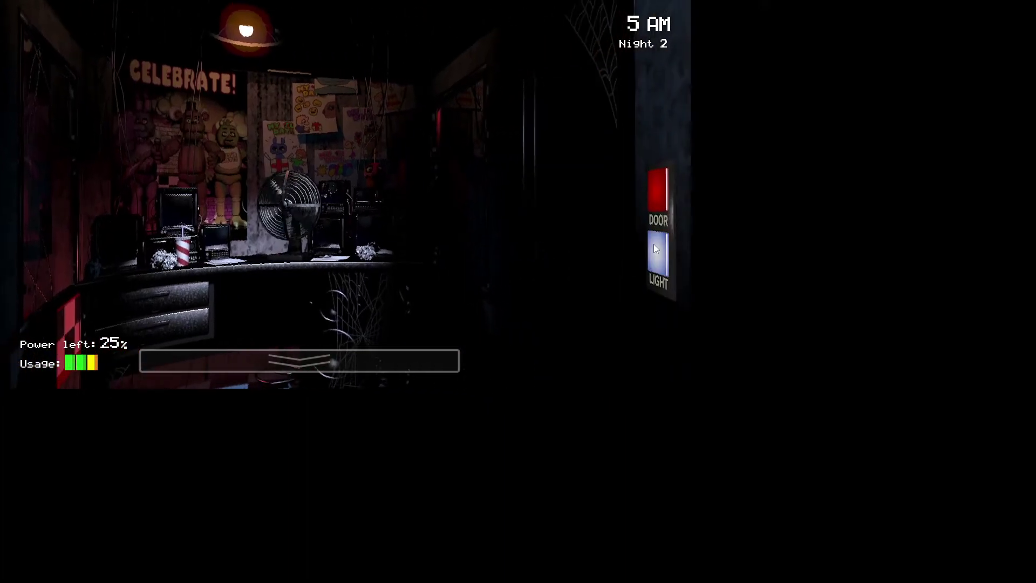
left_click(652, 247)
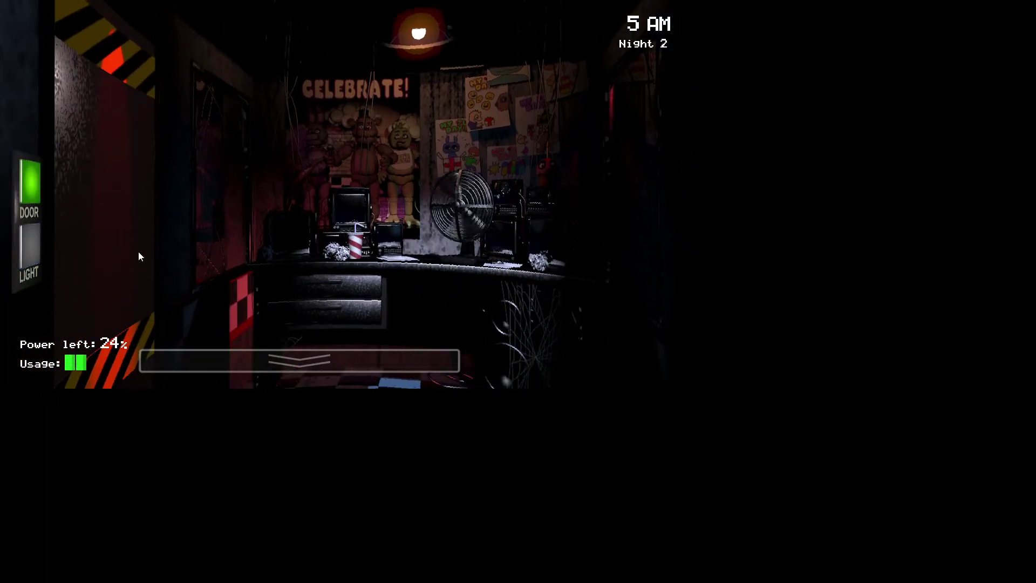
left_click(662, 258)
left_click(662, 258)
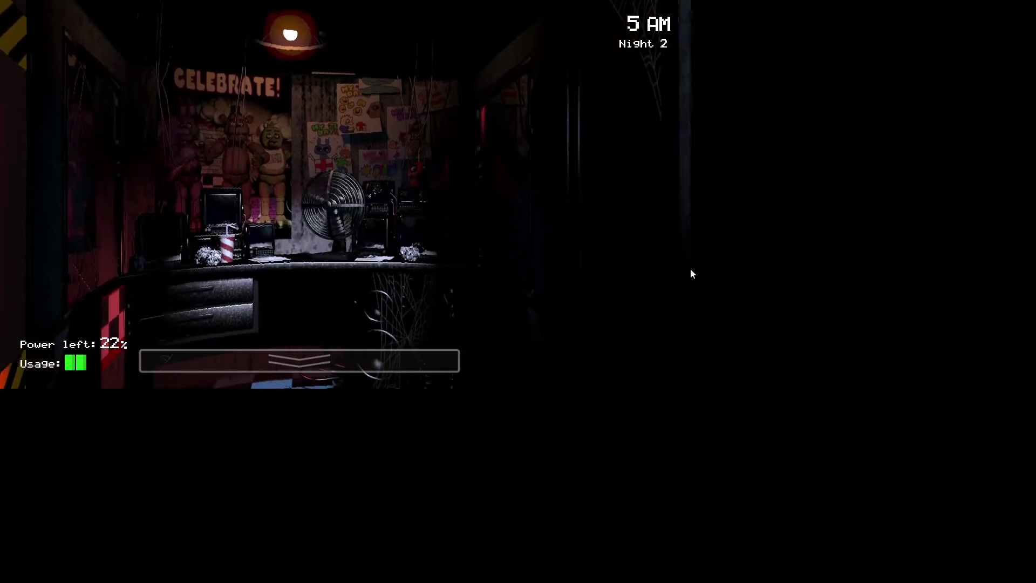
Check the right and left hallways, then reopen the left door to save power
left_click(671, 260)
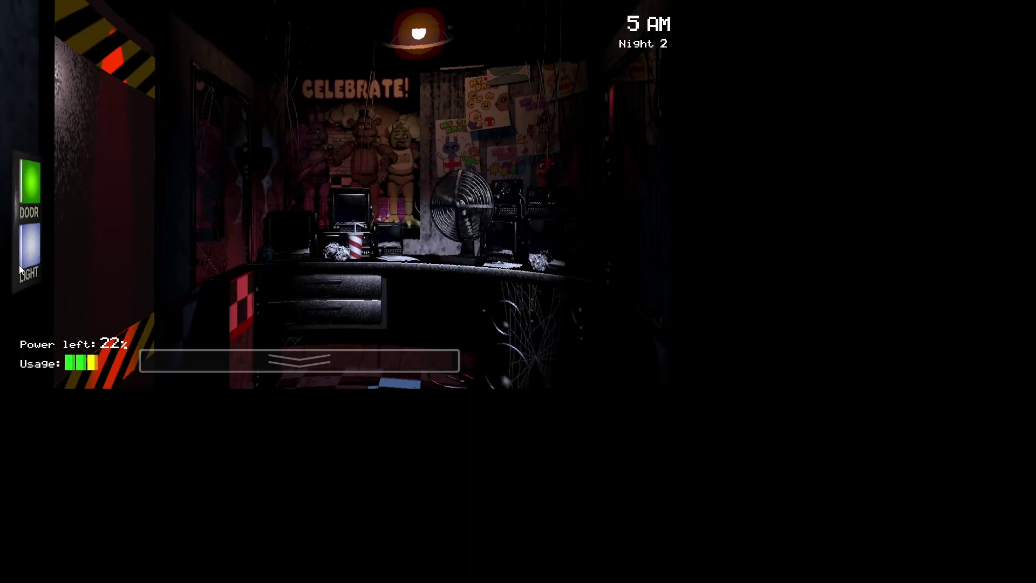
left_click(28, 251)
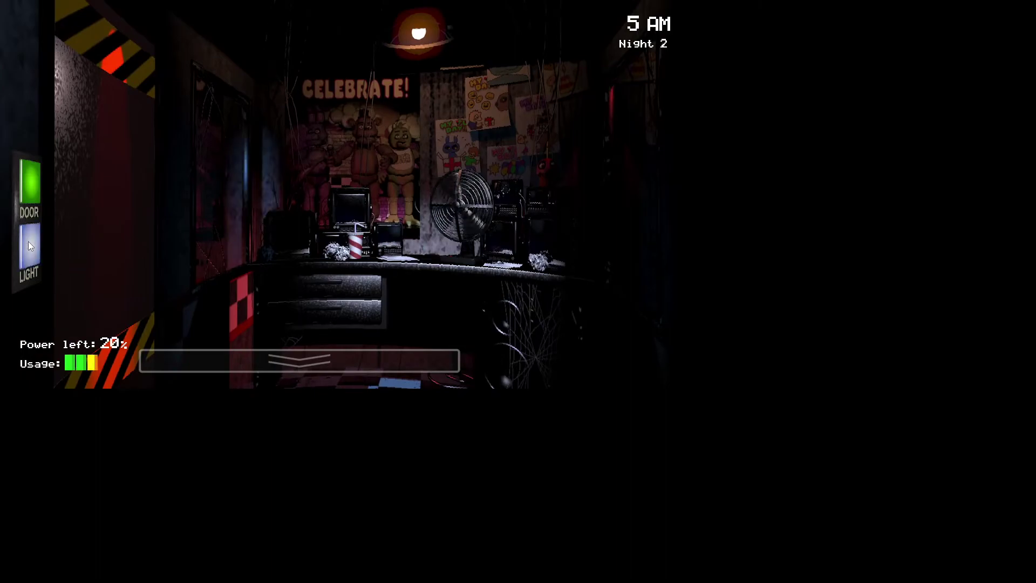
left_click(25, 249)
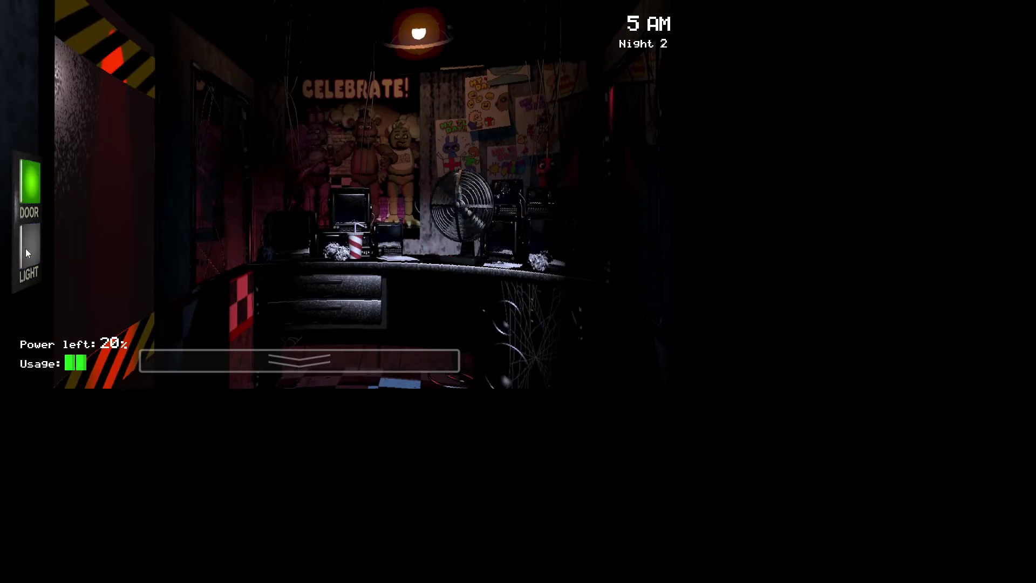
left_click(29, 182)
Alternate the left and right hallway lights, checking each doorway several times
left_click(30, 259)
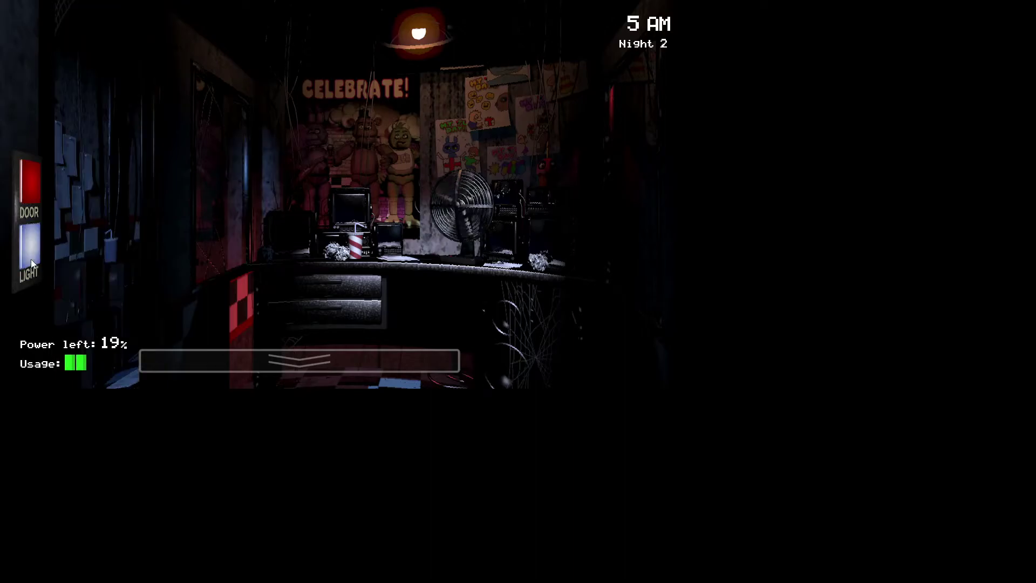
left_click(669, 254)
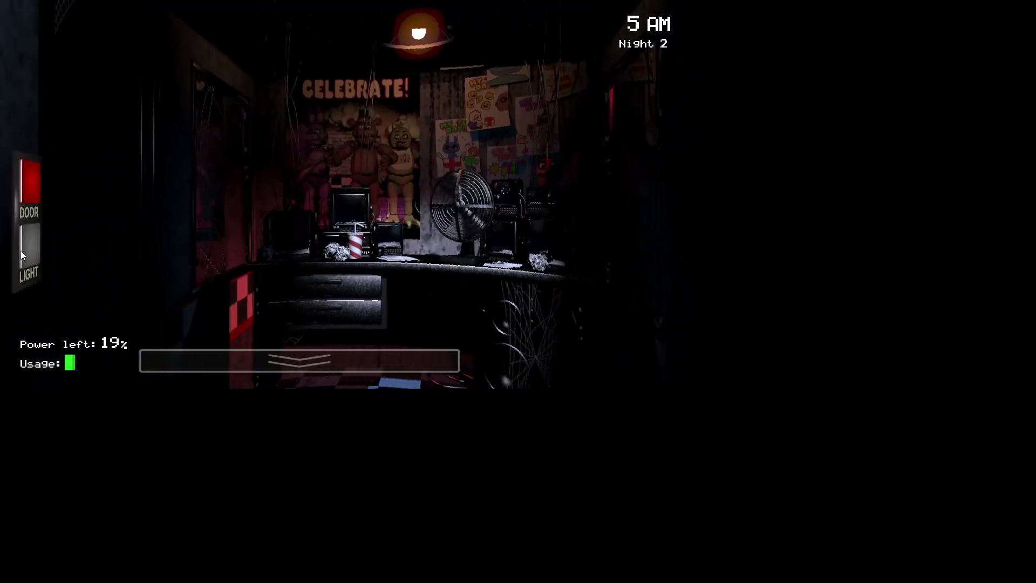
left_click(22, 247)
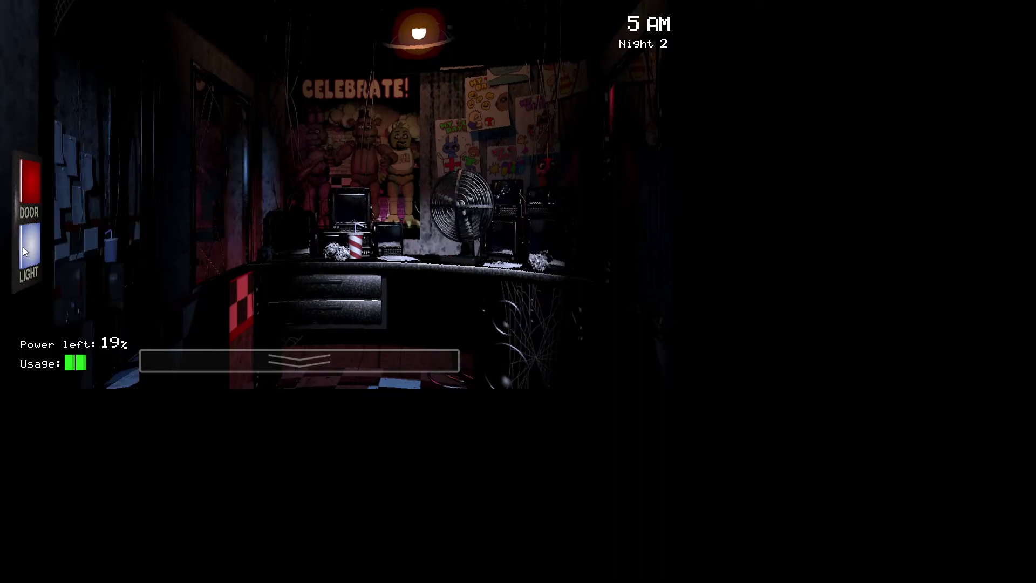
left_click(41, 244)
left_click(40, 247)
left_click(672, 252)
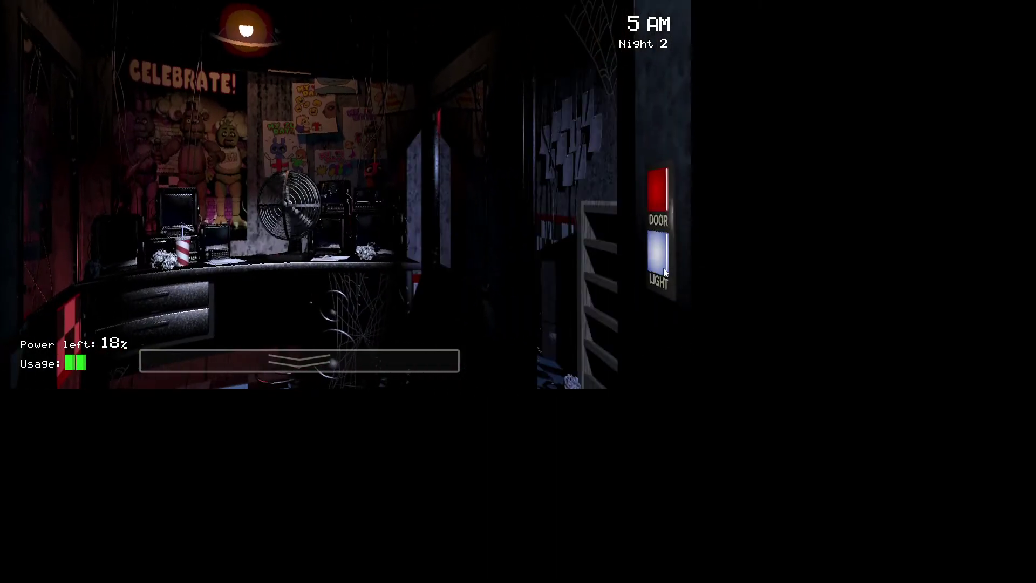
left_click(28, 247)
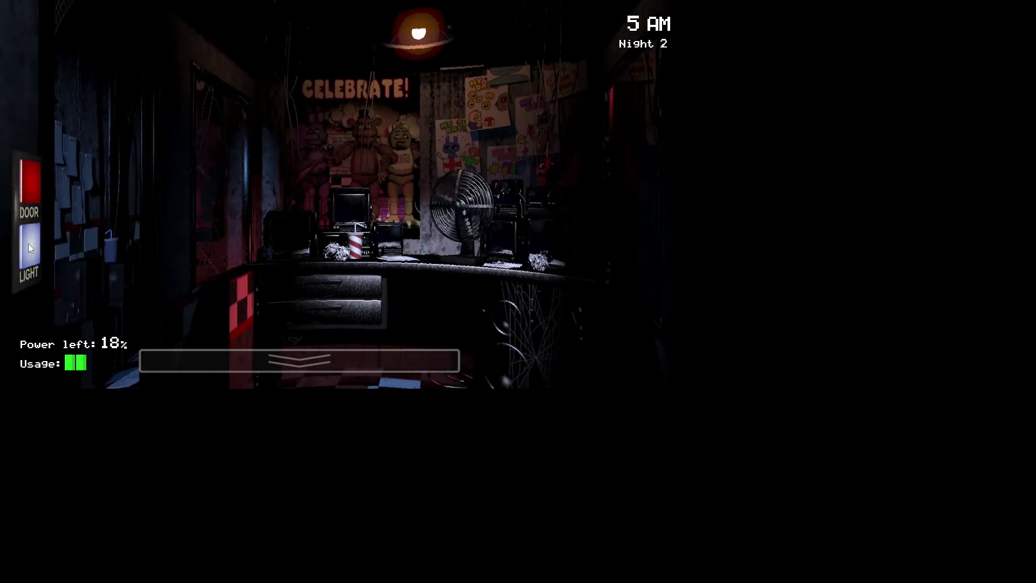
left_click(28, 243)
left_click(32, 247)
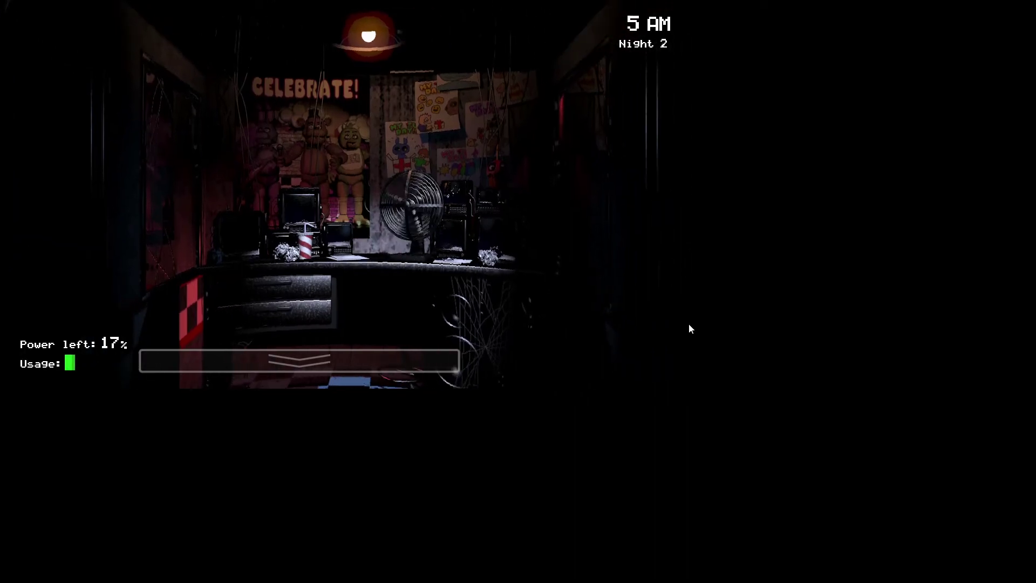
left_click(661, 259)
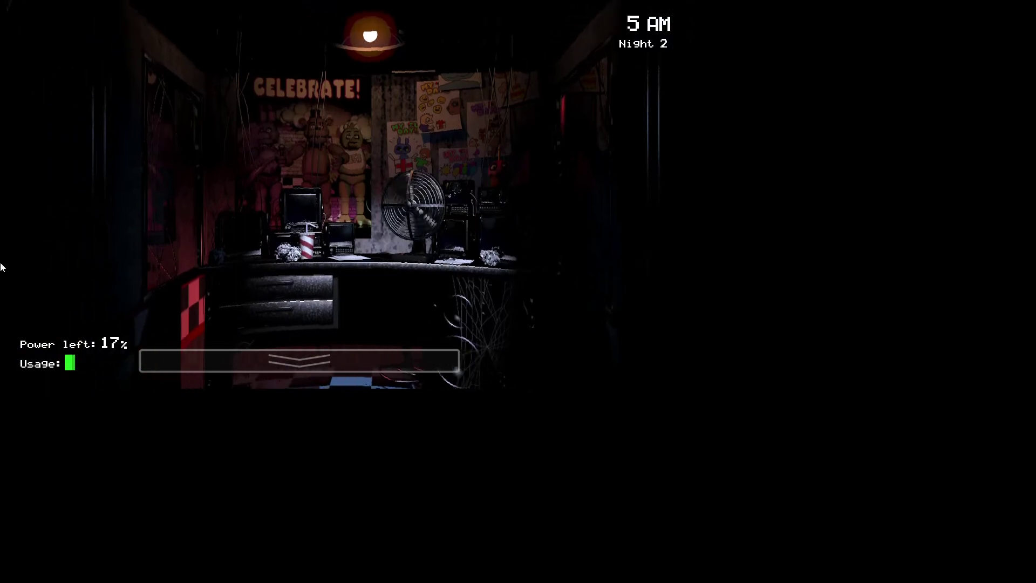
left_click(28, 247)
left_click(29, 247)
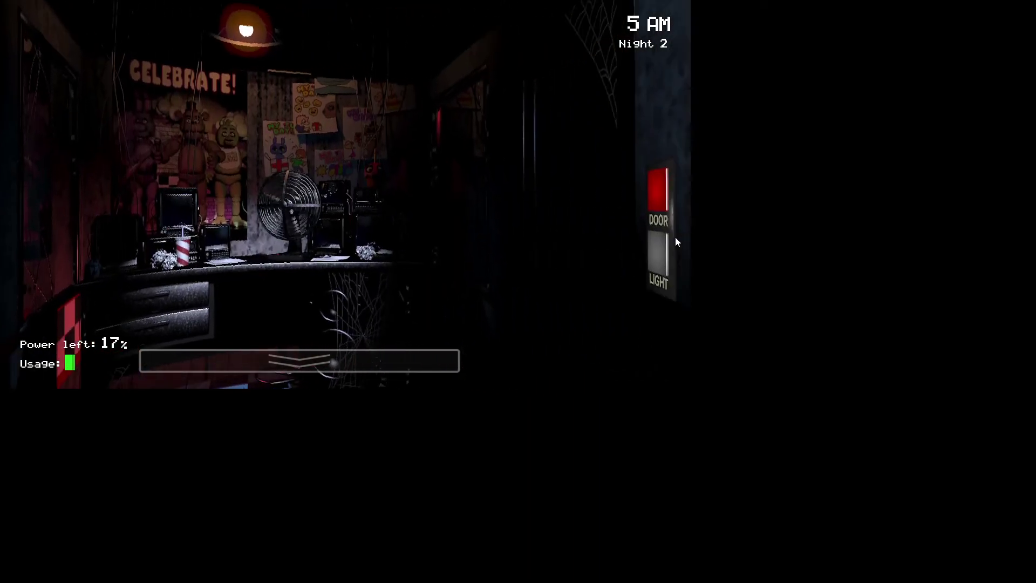
Keep toggling the right and left hallway lights at 5 AM as power drains toward 14%
left_click(675, 251)
left_click(25, 264)
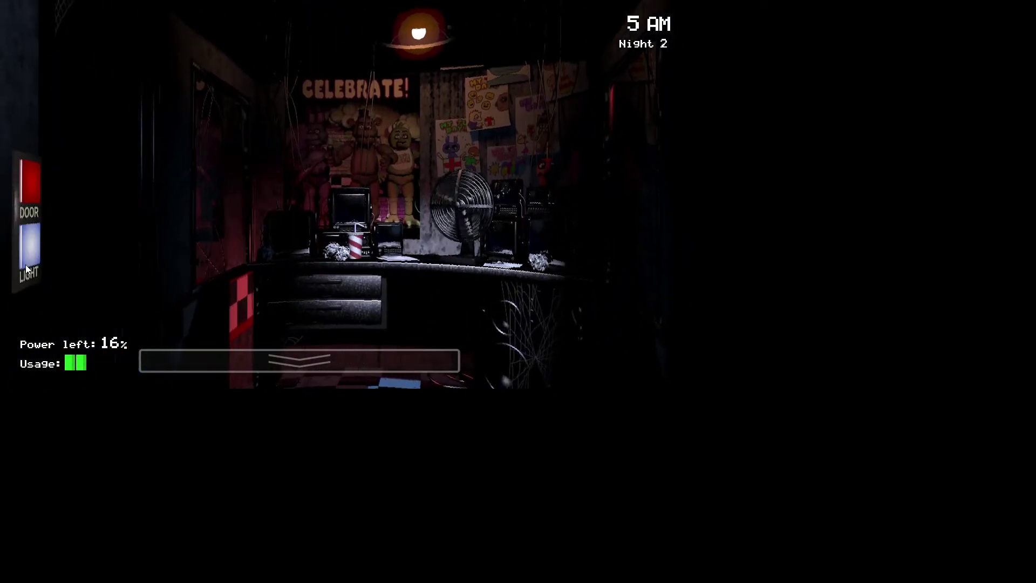
left_click(30, 251)
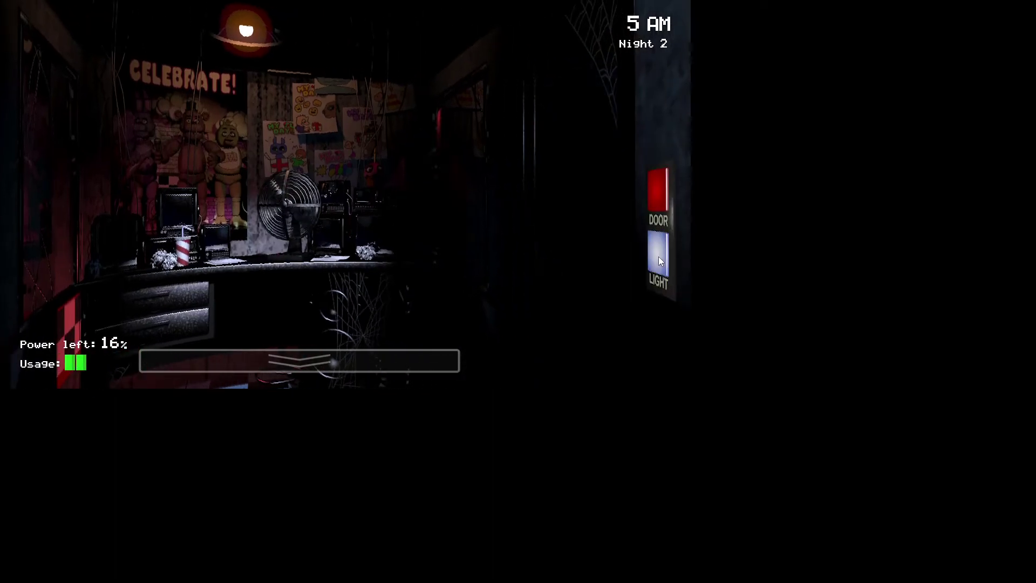
left_click(658, 257)
left_click(25, 243)
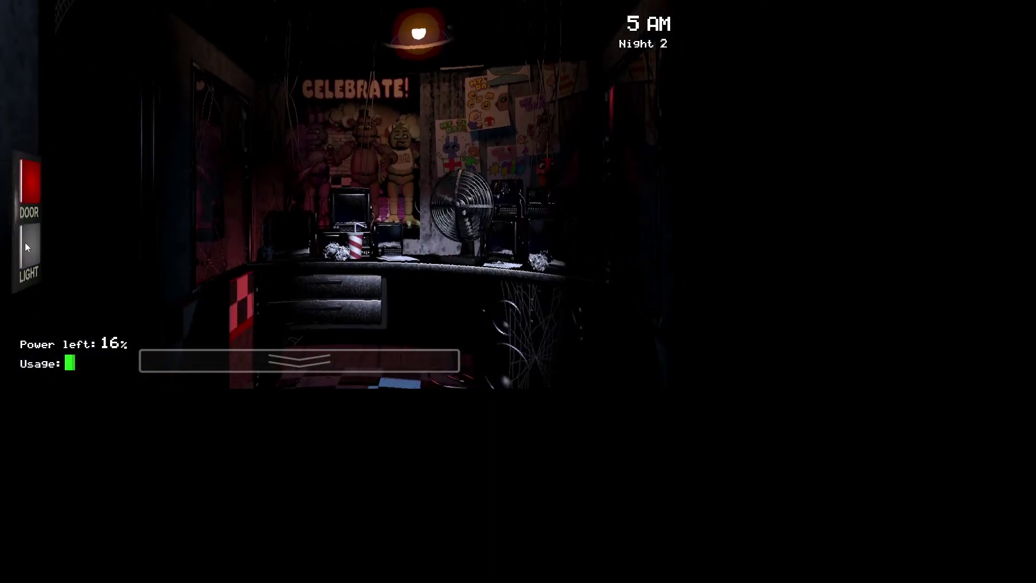
left_click(663, 269)
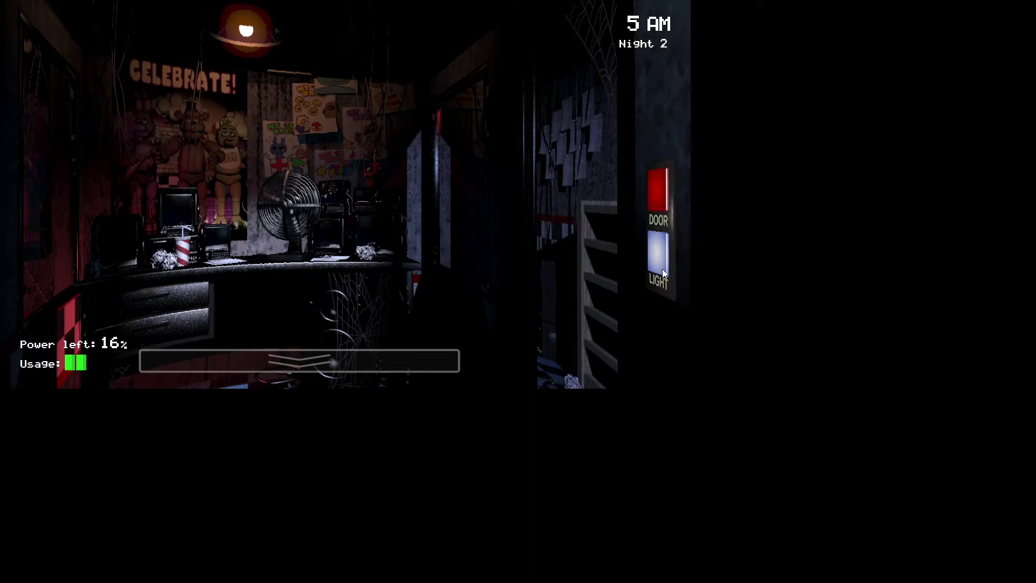
left_click(663, 268)
left_click(33, 240)
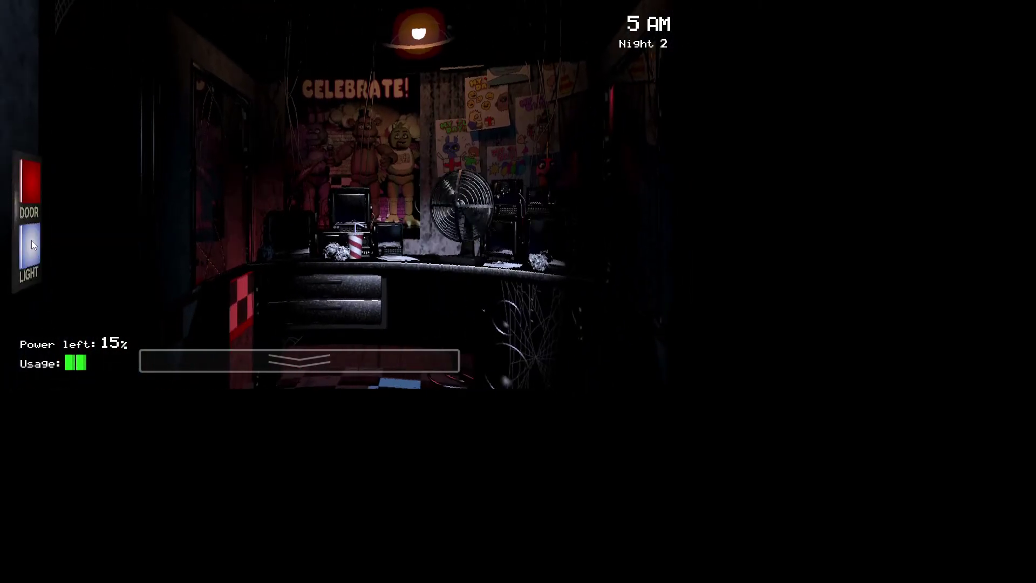
left_click(32, 240)
left_click(662, 258)
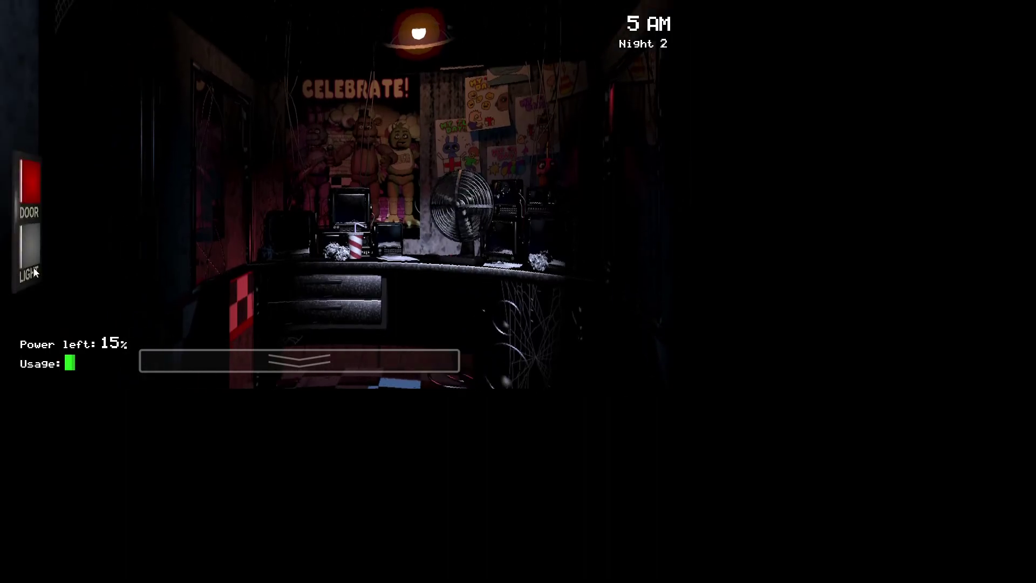
left_click(34, 272)
left_click(32, 243)
Glance at Pirate Cove on CAM 1C, then light the left and right hallways
left_click(390, 380)
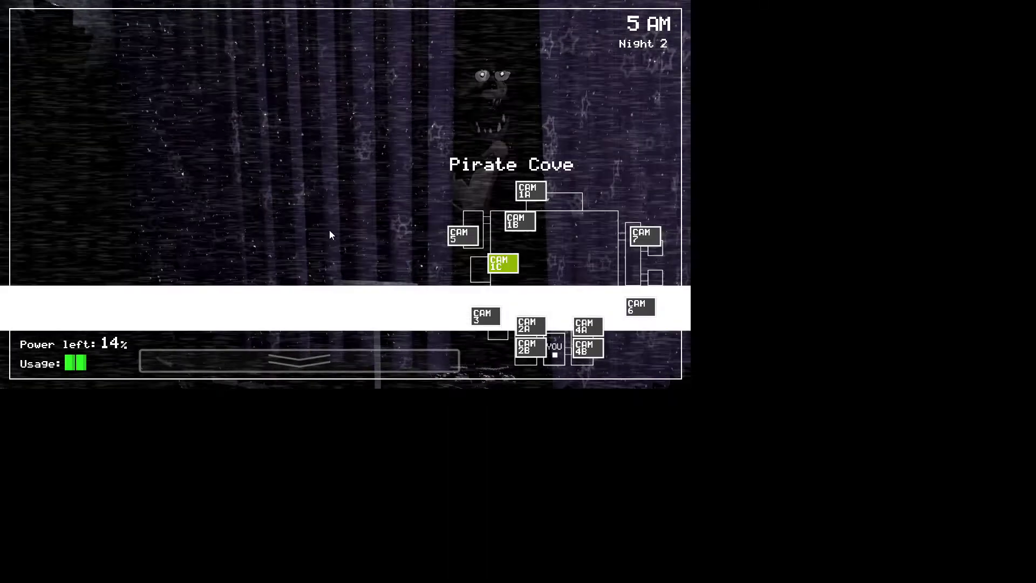
left_click(299, 360)
left_click(34, 245)
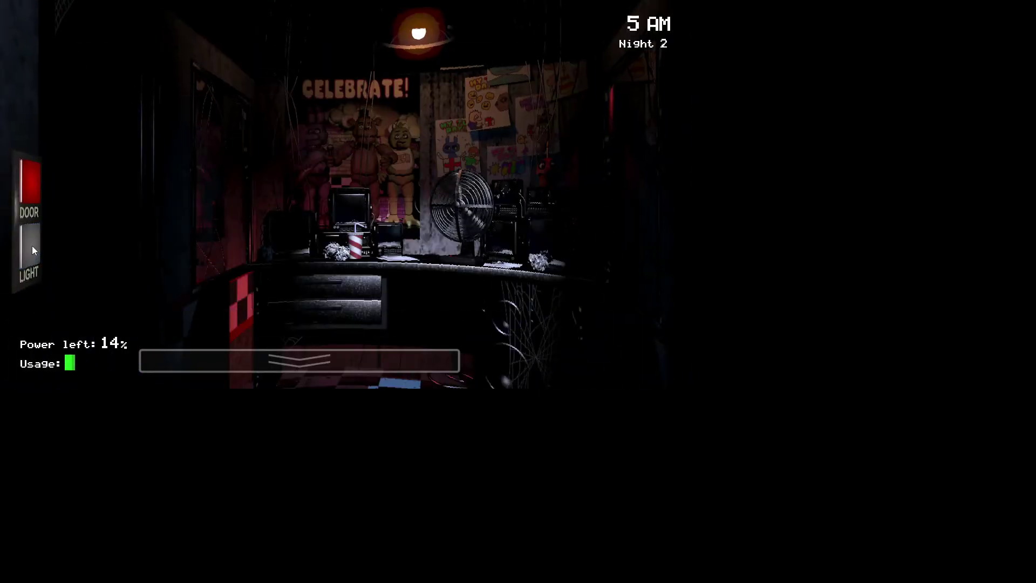
left_click(32, 245)
left_click(32, 245)
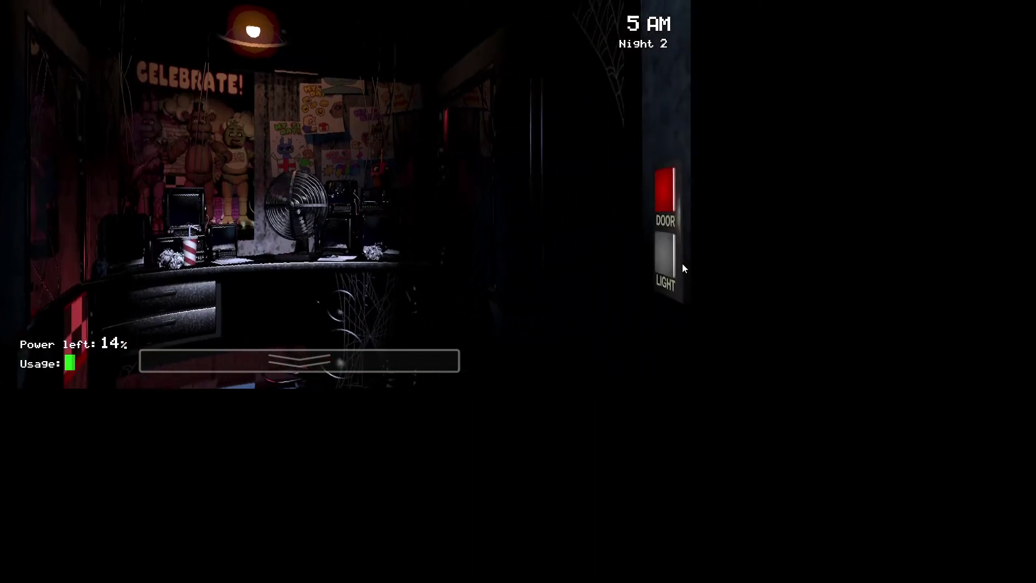
left_click(669, 263)
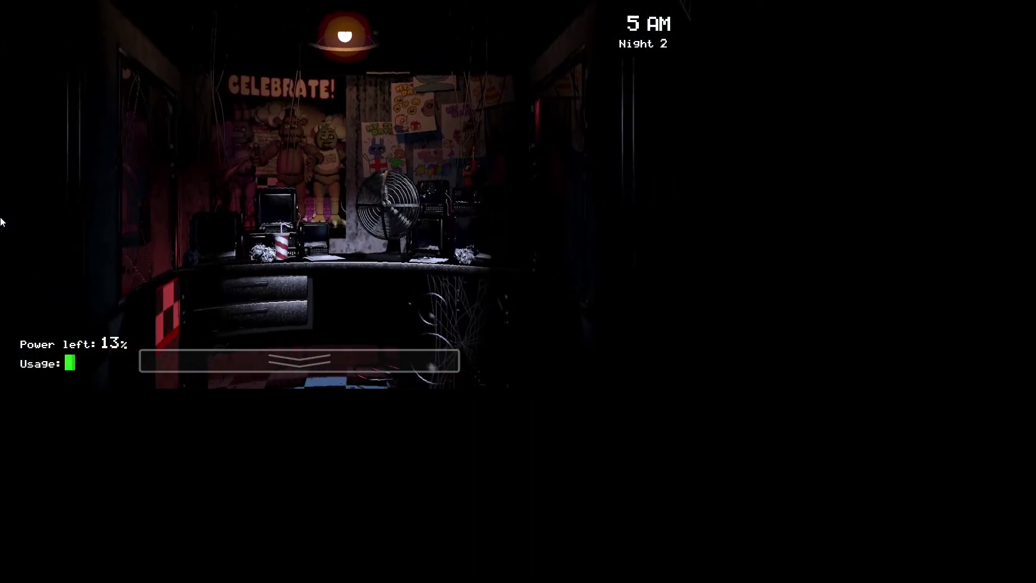
Alternate both hallway lights as power falls to 11%, leaving the right hallway lit
left_click(36, 258)
left_click(28, 246)
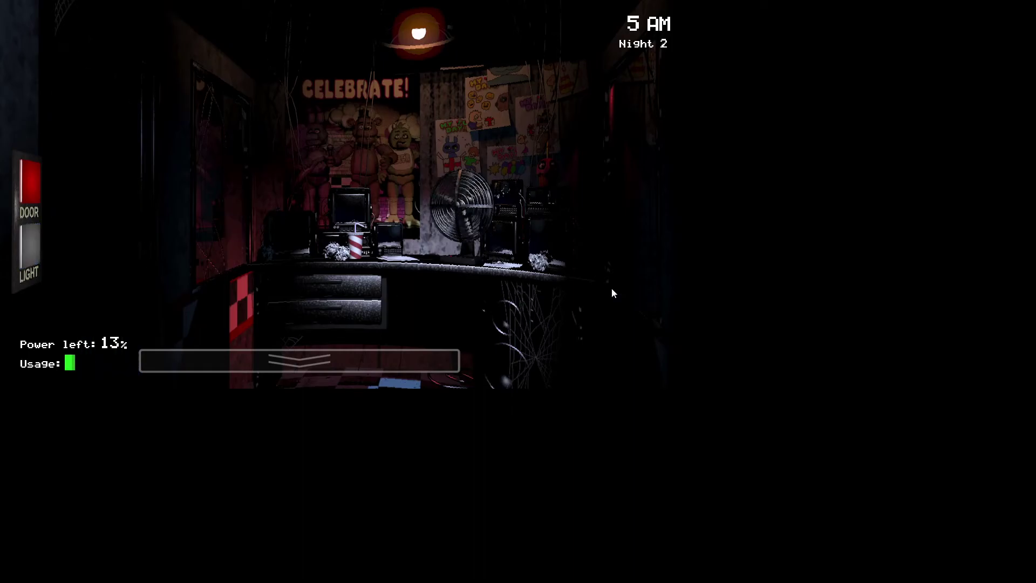
left_click(661, 251)
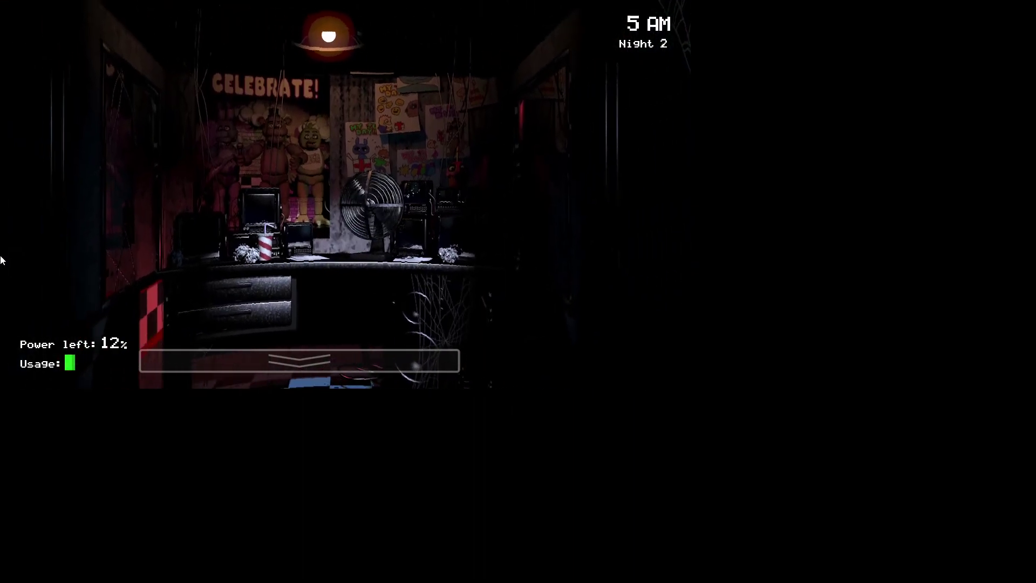
left_click(39, 255)
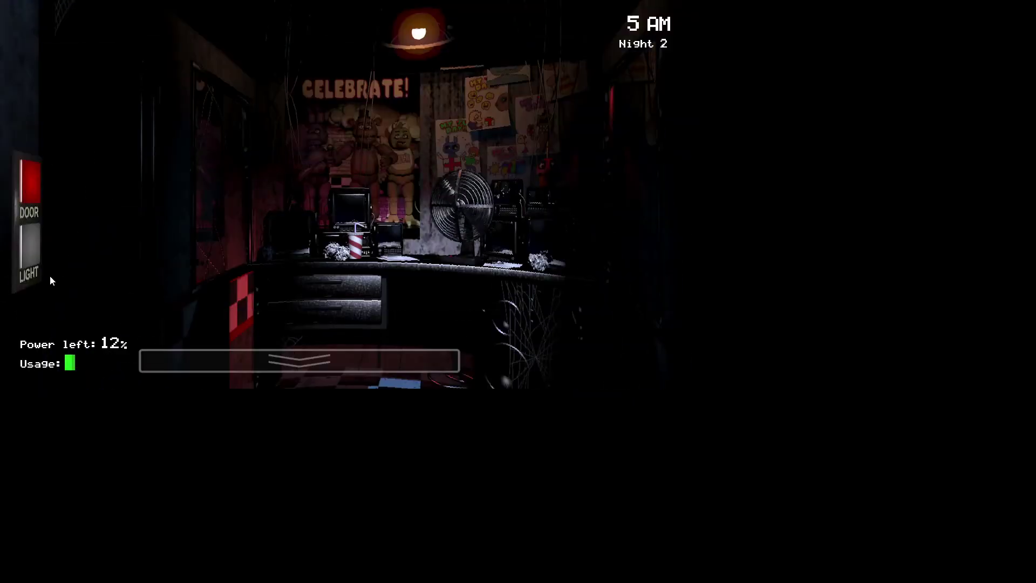
left_click(17, 257)
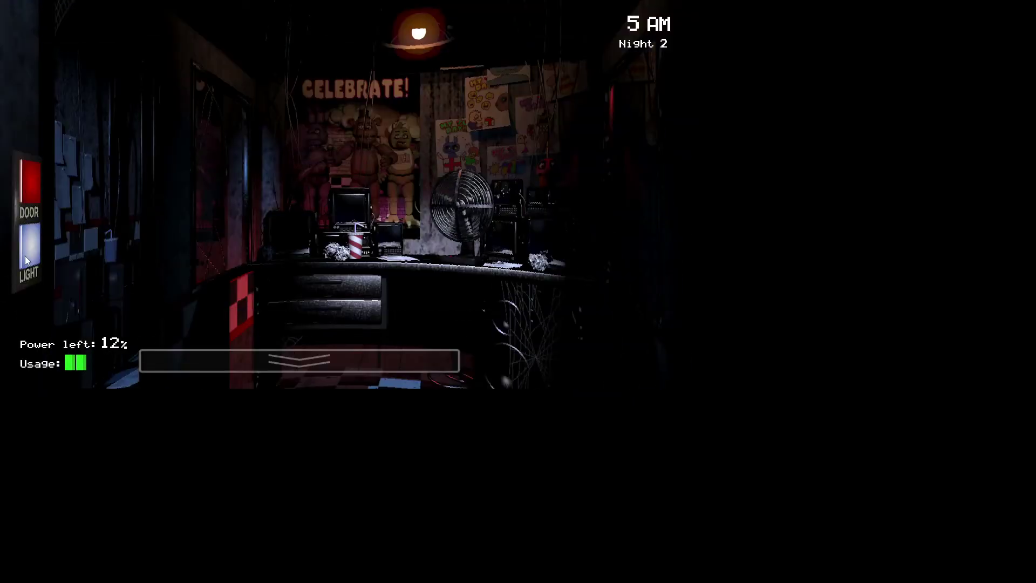
left_click(25, 251)
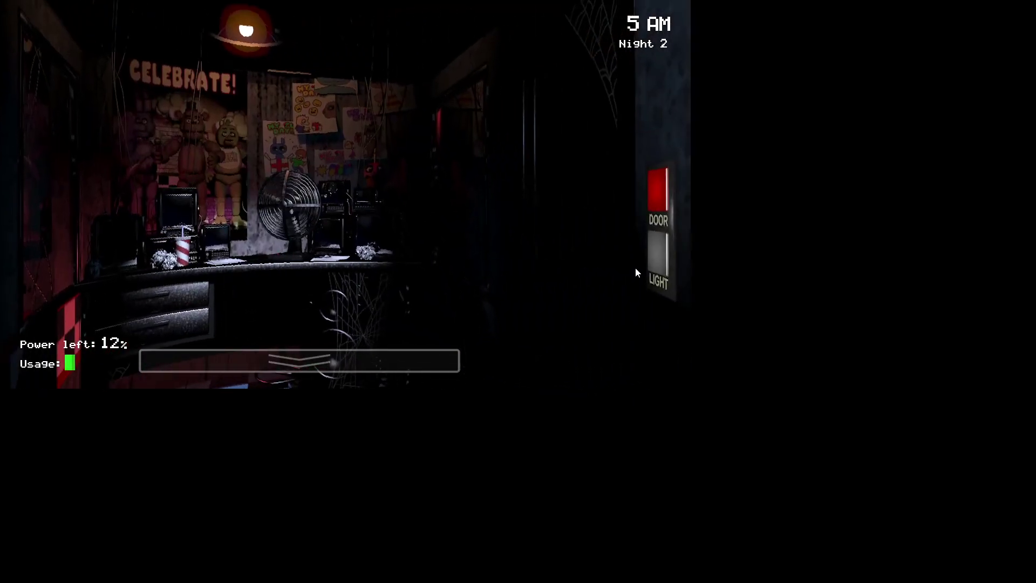
left_click(651, 257)
left_click(658, 253)
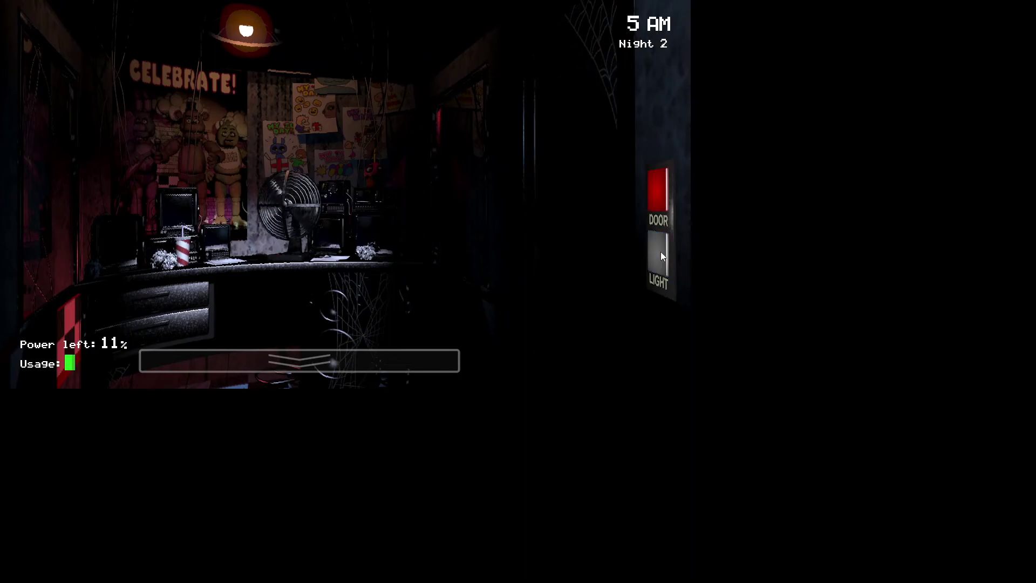
left_click(650, 251)
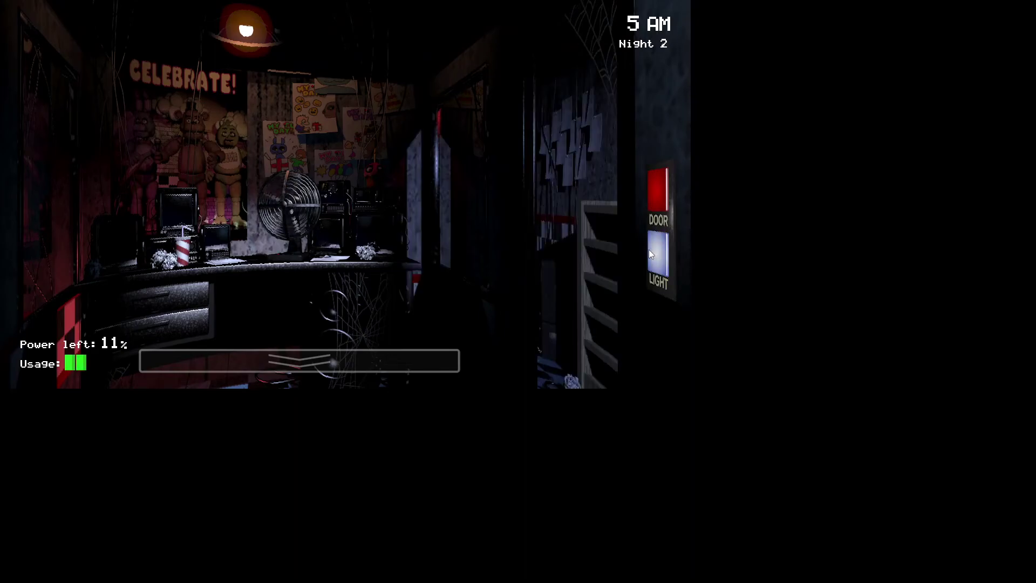